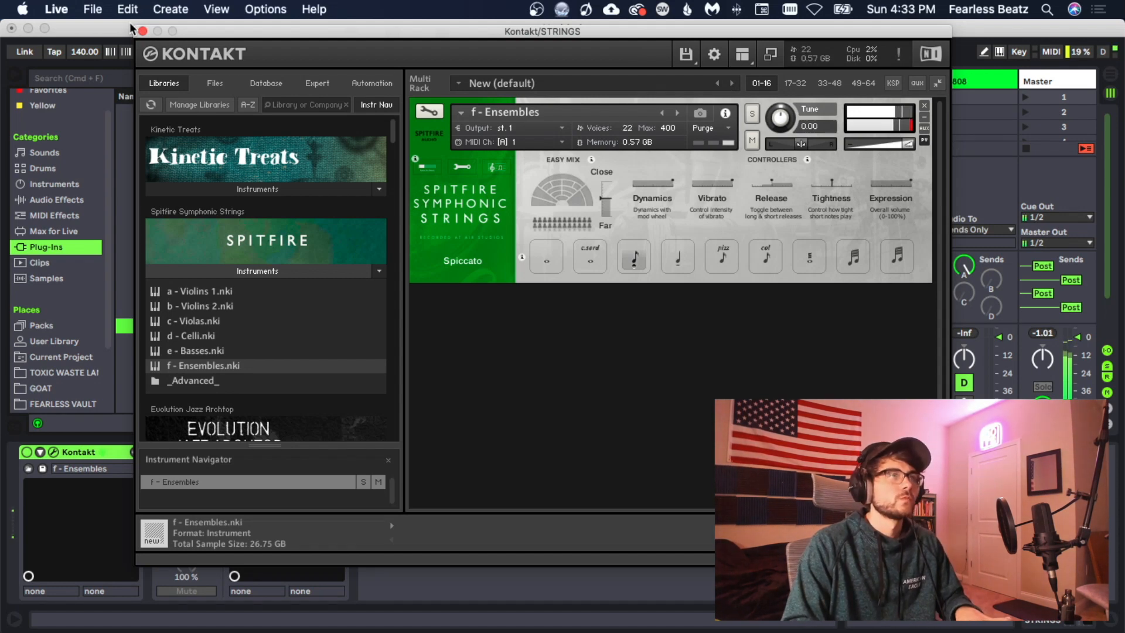
- Close the Kontakt window and load the F MAJOR MIDI file from the Major scales folder into the STRINGS track's first clip slot, then open it
{"action": "left_click", "coordinate": [142, 30]}
{"action": "scroll", "coordinate": [196, 275], "scroll_direction": "down", "scroll_amount": 5}
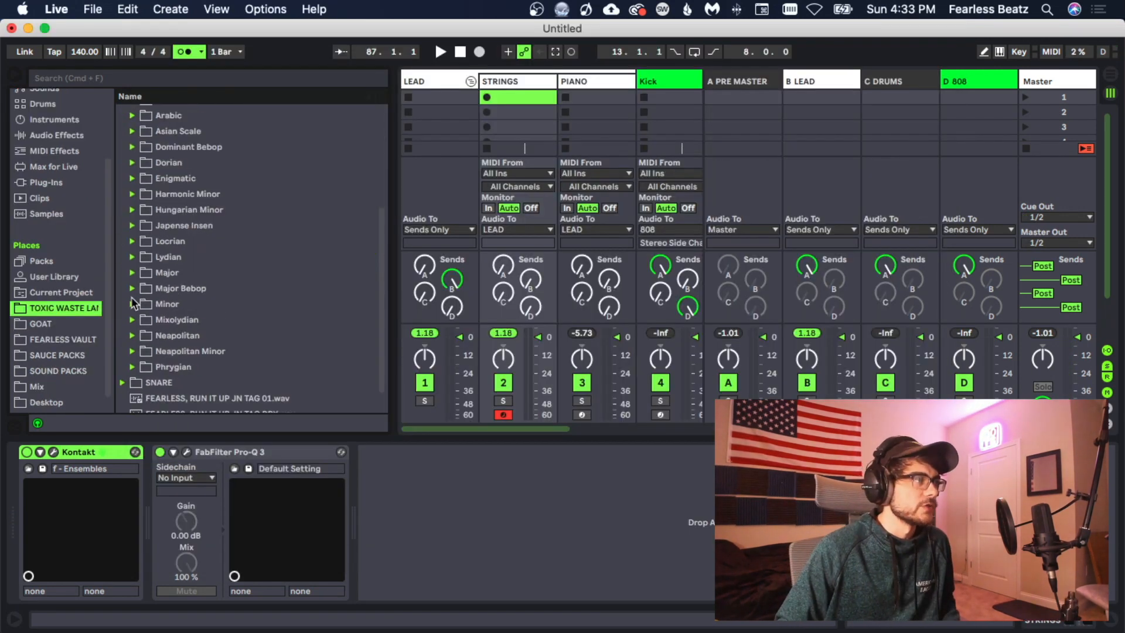
{"action": "left_click", "coordinate": [132, 272]}
{"action": "scroll", "coordinate": [234, 263], "scroll_direction": "down", "scroll_amount": 5}
{"action": "left_click_drag", "start_coordinate": [195, 344], "coordinate": [508, 103]}
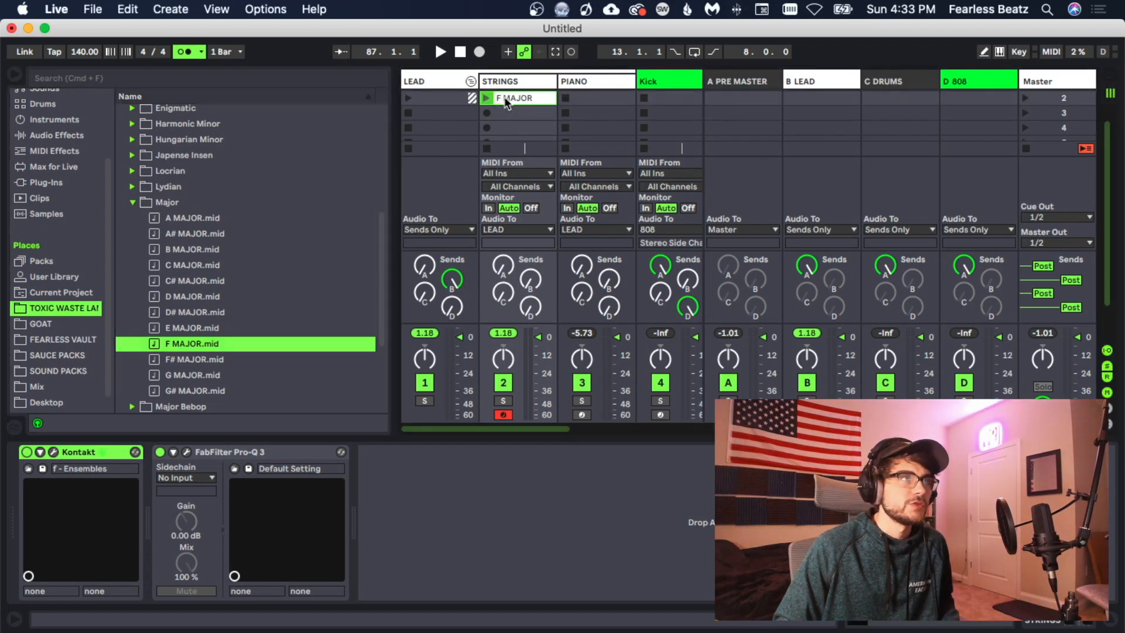
{"action": "double_click", "coordinate": [507, 104]}
- Add a G2 note under the A# and D3 notes to form a G minor chord and audition it
{"action": "left_click", "coordinate": [396, 443]}
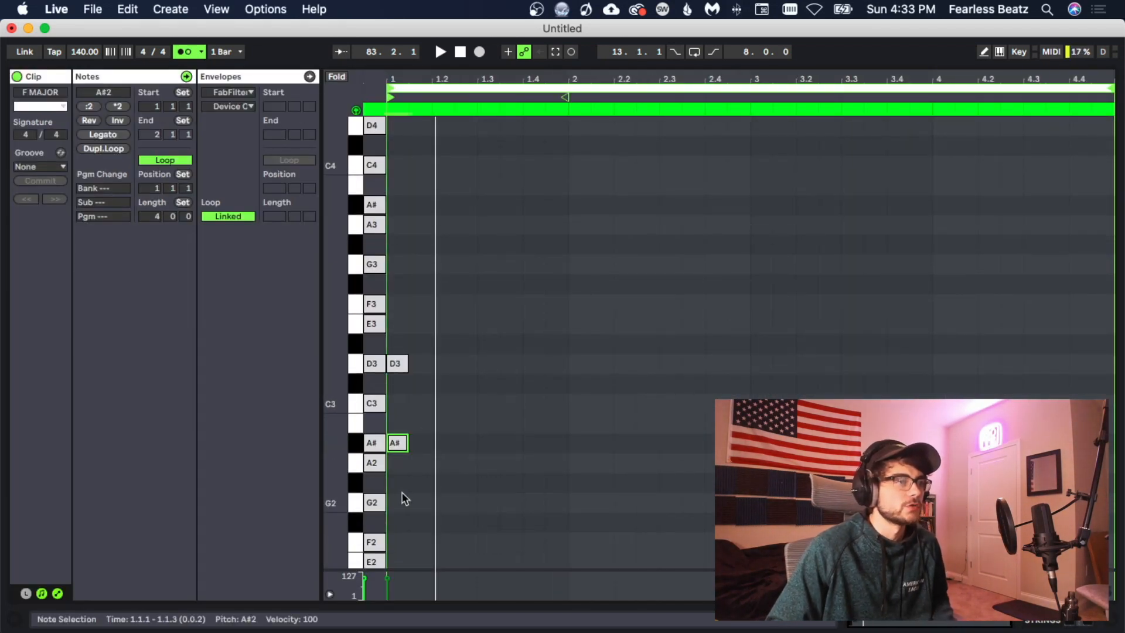
{"action": "double_click", "coordinate": [402, 495]}
{"action": "scroll", "coordinate": [481, 507], "scroll_direction": "down", "scroll_amount": 2}
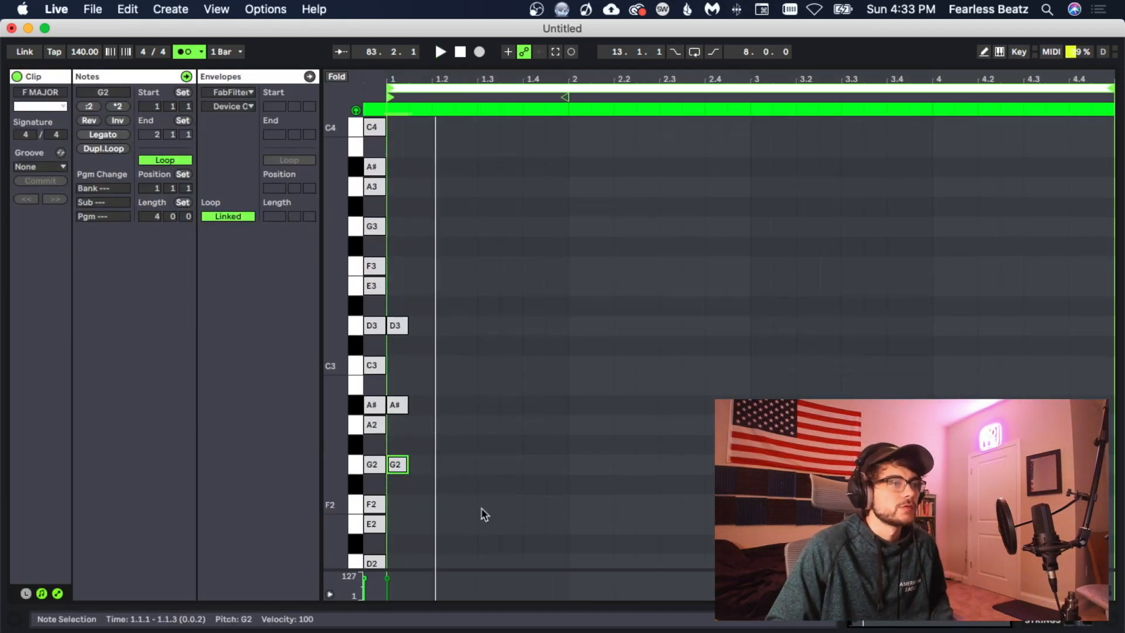
{"action": "key", "text": "space"}
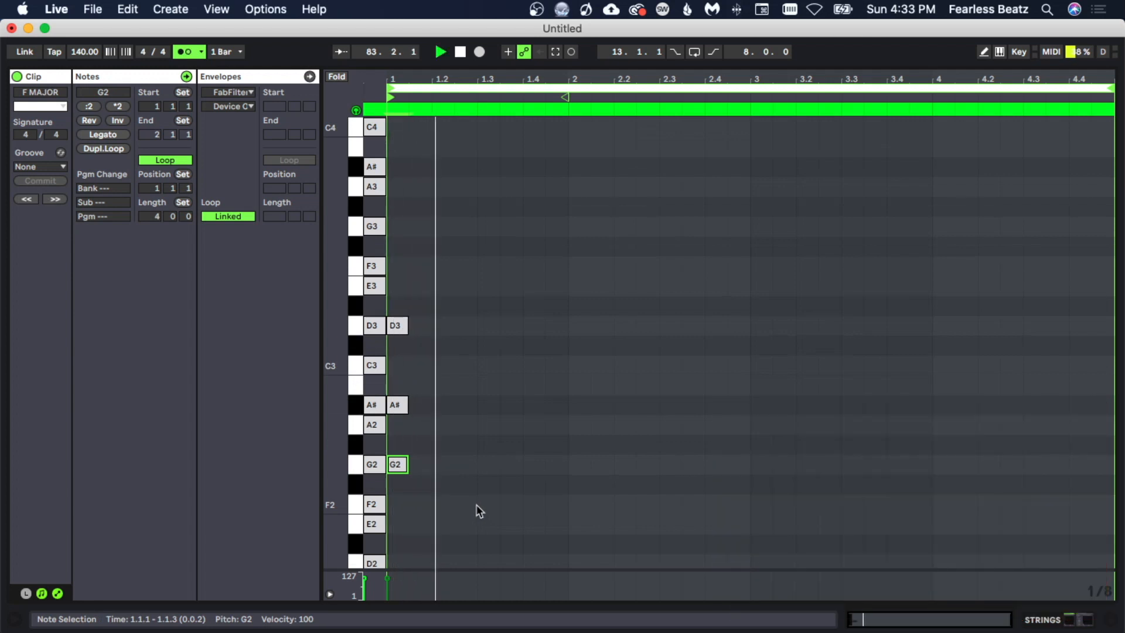
{"action": "key", "text": "space"}
- Select the G2–A#–D3 chord and duplicate it once
{"action": "left_click_drag", "start_coordinate": [404, 495], "coordinate": [400, 323]}
{"action": "key", "text": "super+d"}
{"action": "key", "text": "space"}
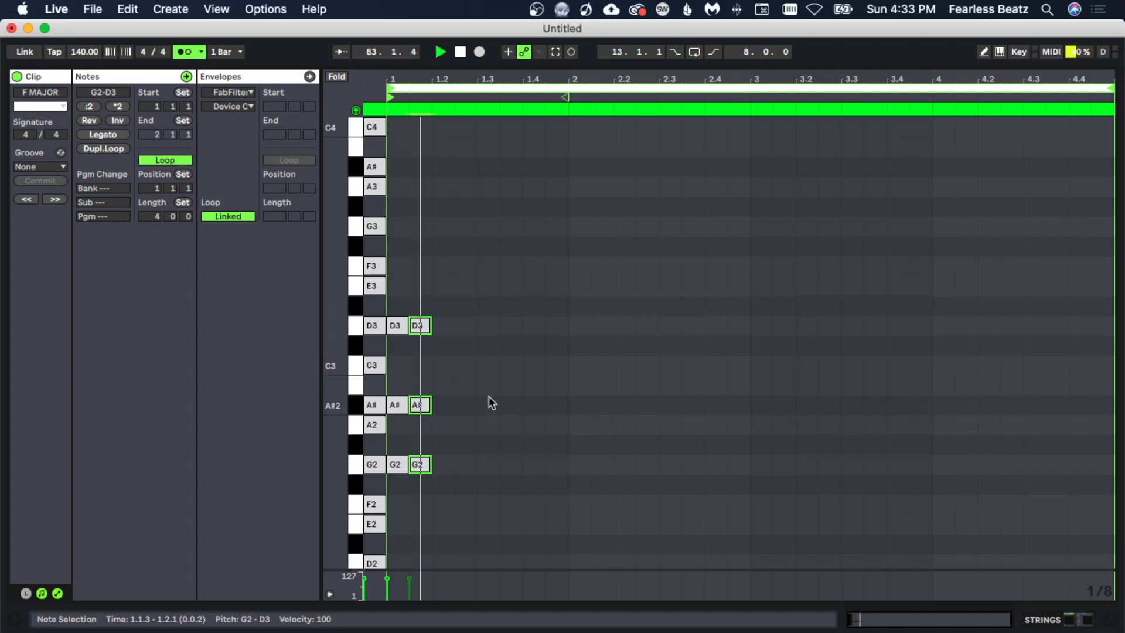
- Set the duplicated chord's velocity to 89 while auditioning the clip
{"action": "key", "text": "space"}
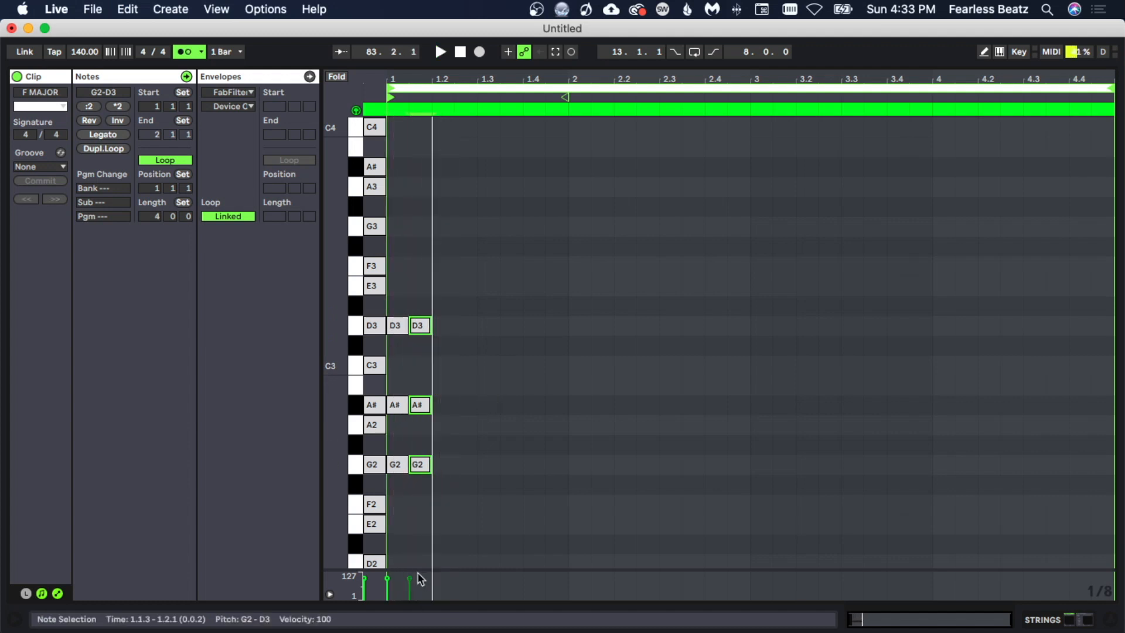
{"action": "key", "text": "space"}
{"action": "key", "text": "space"}
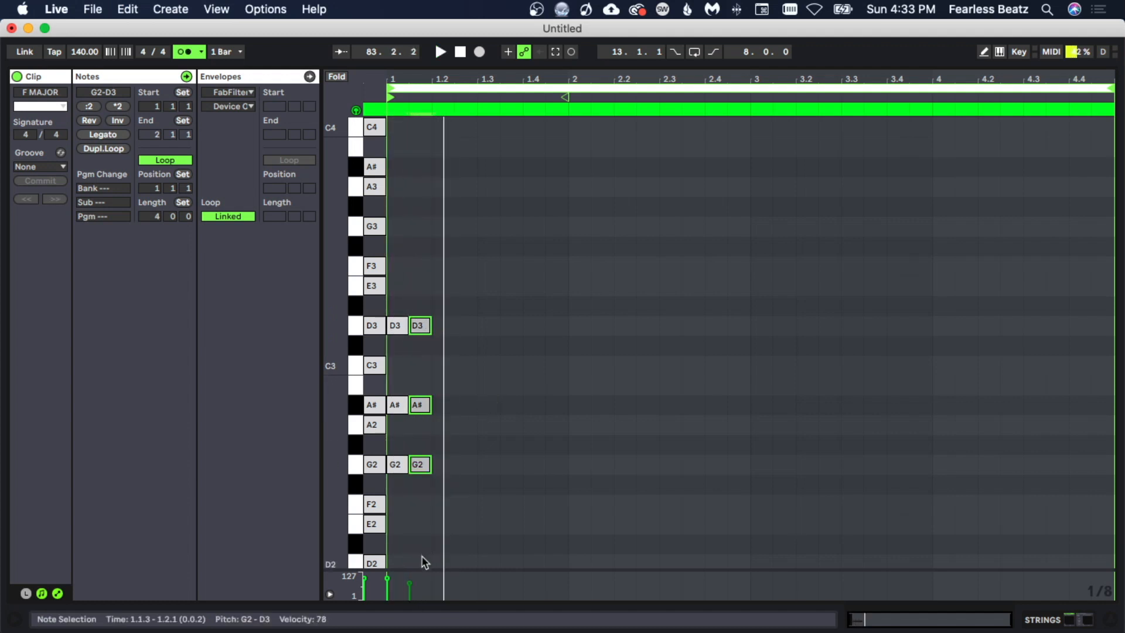
{"action": "key", "text": "space"}
{"action": "key", "text": "space"}
{"action": "left_click_drag", "start_coordinate": [409, 582], "coordinate": [410, 580]}
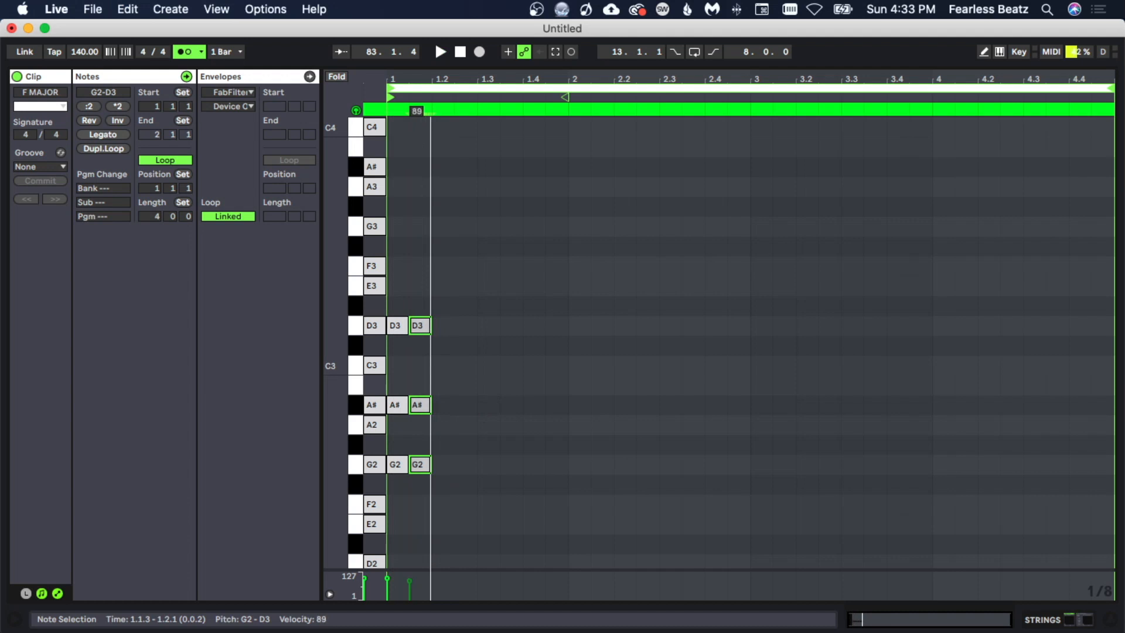
{"action": "key", "text": "space"}
{"action": "key", "text": "space"}
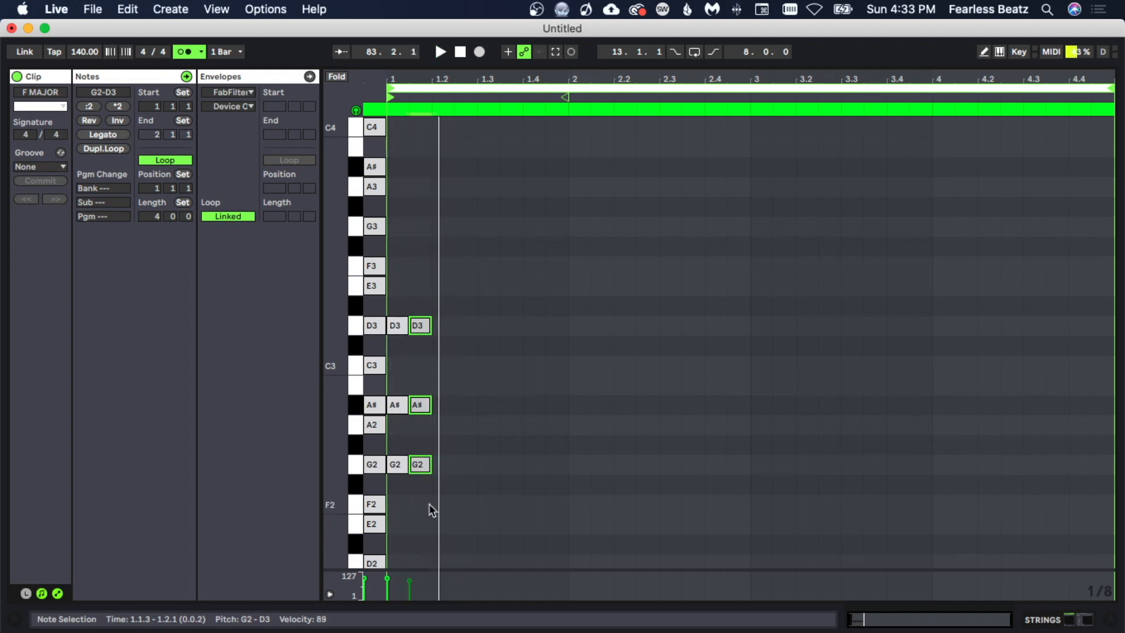
- Select both chords and duplicate them three times to fill the first bar with repeated chords
{"action": "left_click_drag", "start_coordinate": [391, 381], "coordinate": [389, 321]}
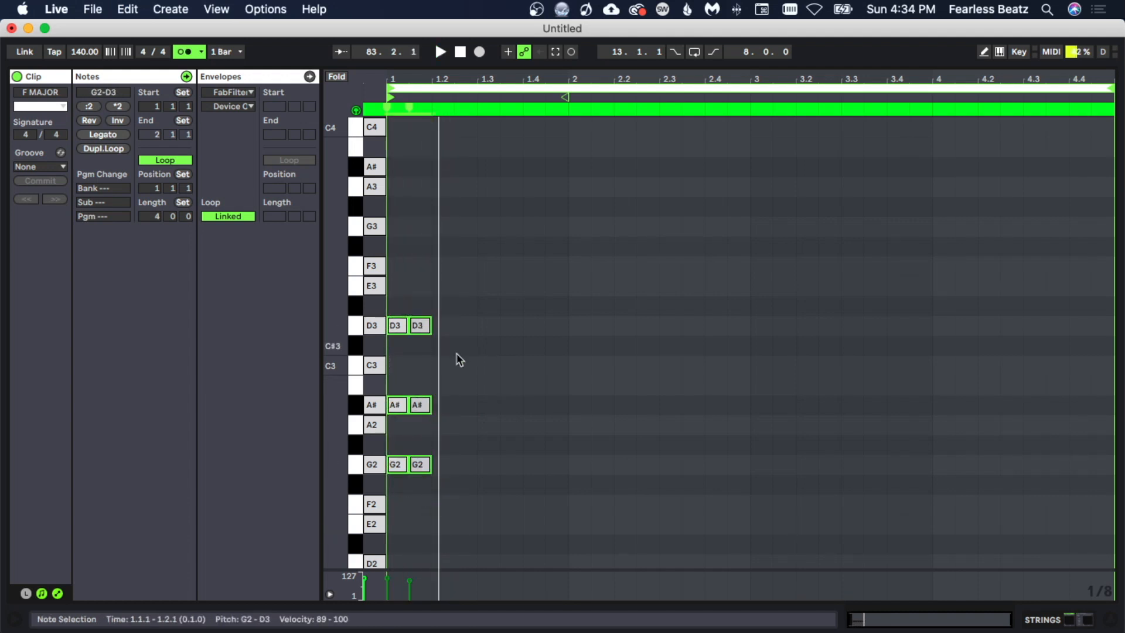
{"action": "key", "text": "super+d"}
{"action": "key", "text": "super+d"}
{"action": "key", "text": "super+d"}
{"action": "key", "text": "space"}
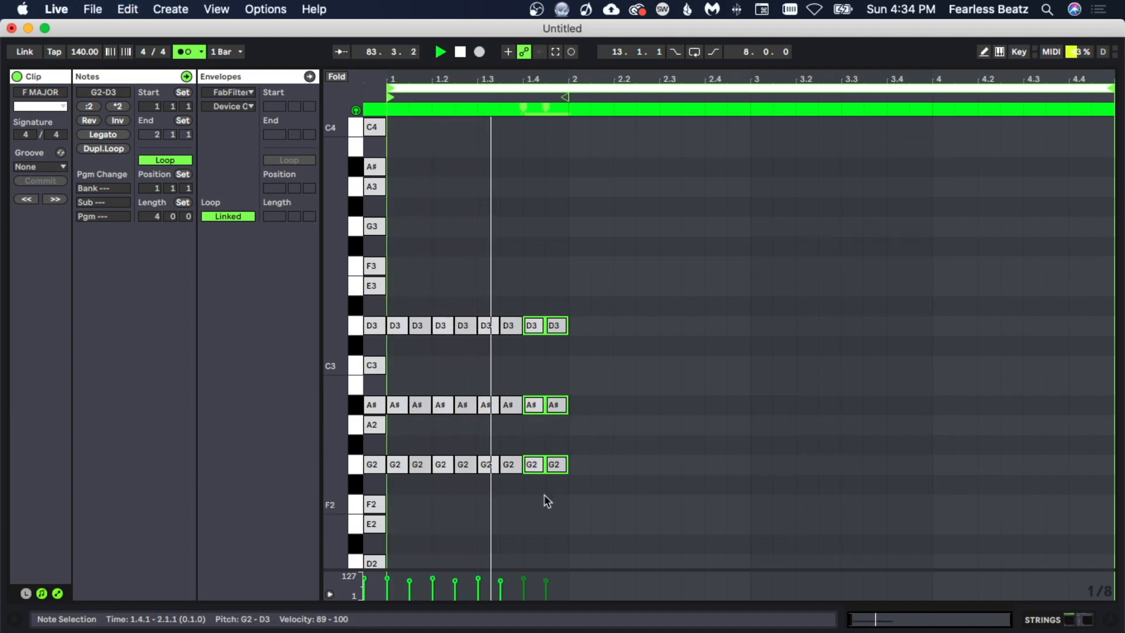
- Select the row of A#2 notes and move them up to G3
{"action": "scroll", "coordinate": [546, 495], "scroll_direction": "down", "scroll_amount": 2}
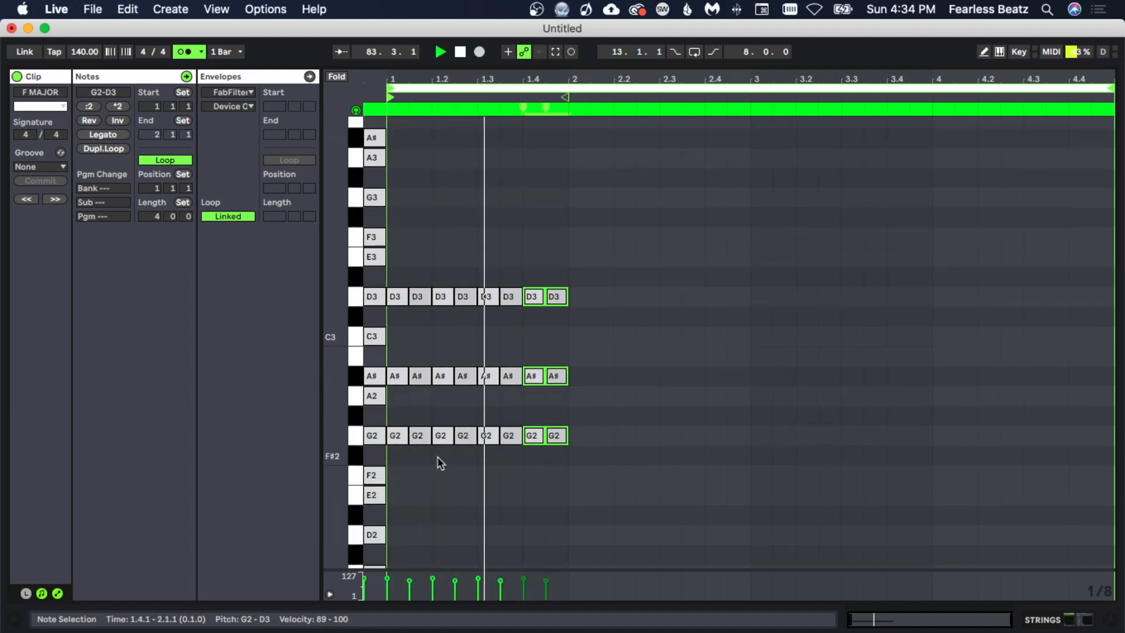
{"action": "left_click_drag", "start_coordinate": [394, 355], "coordinate": [618, 425]}
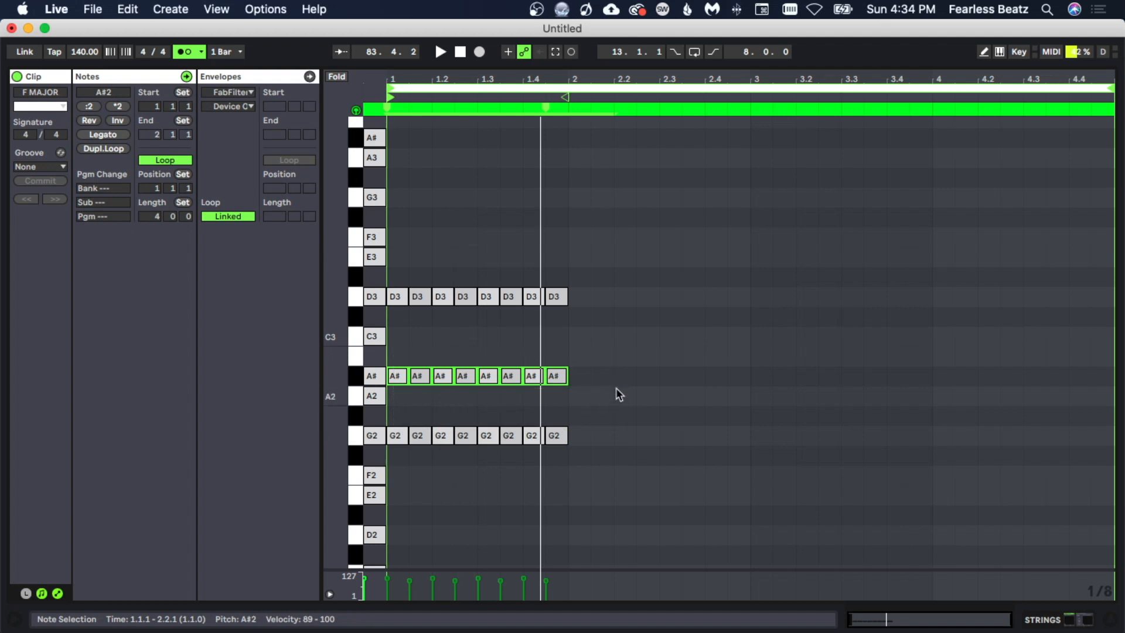
{"action": "left_click_drag", "start_coordinate": [397, 413], "coordinate": [400, 229]}
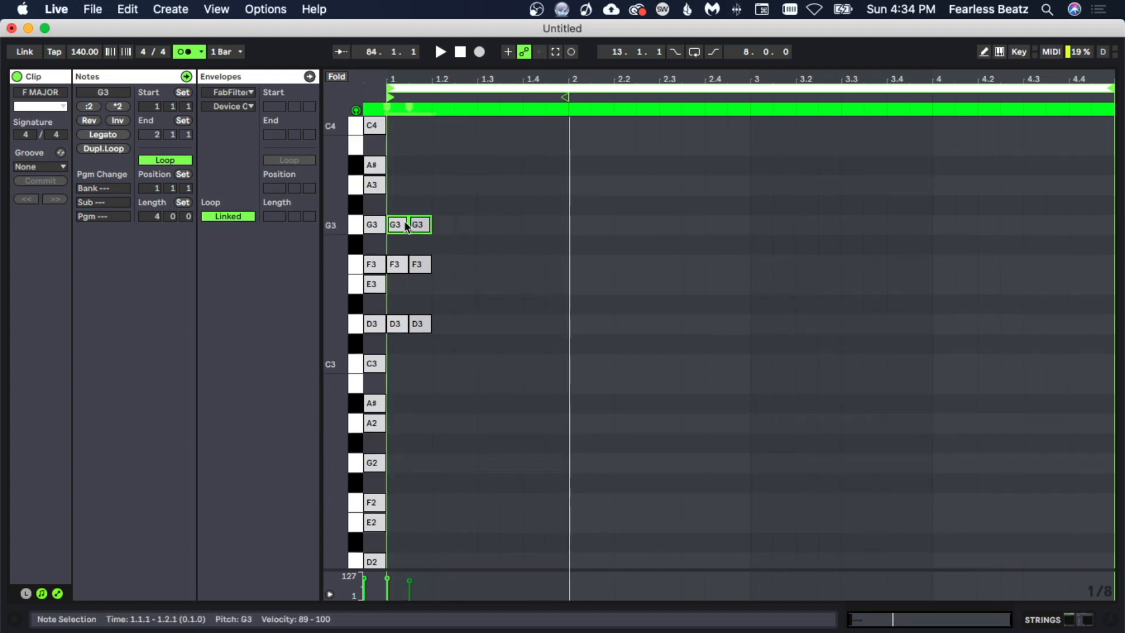
{"action": "key", "text": "space"}
{"action": "scroll", "coordinate": [447, 333], "scroll_direction": "up", "scroll_amount": 5}
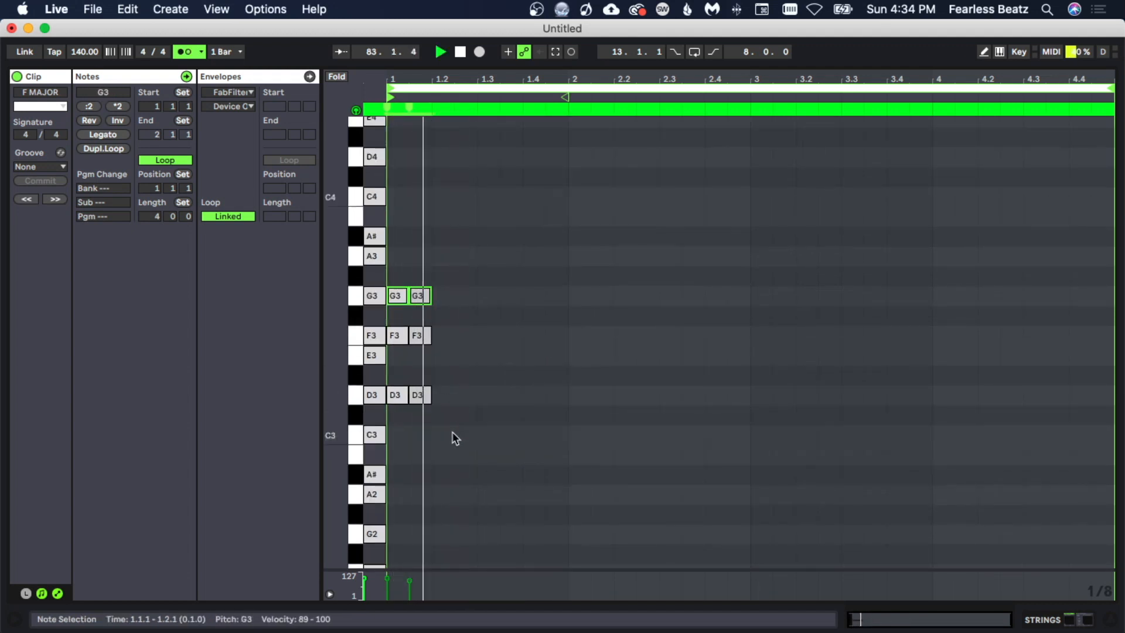
- Select the first two chords and duplicate them three times to extend the pattern across two bars
{"action": "left_click_drag", "start_coordinate": [430, 413], "coordinate": [413, 276]}
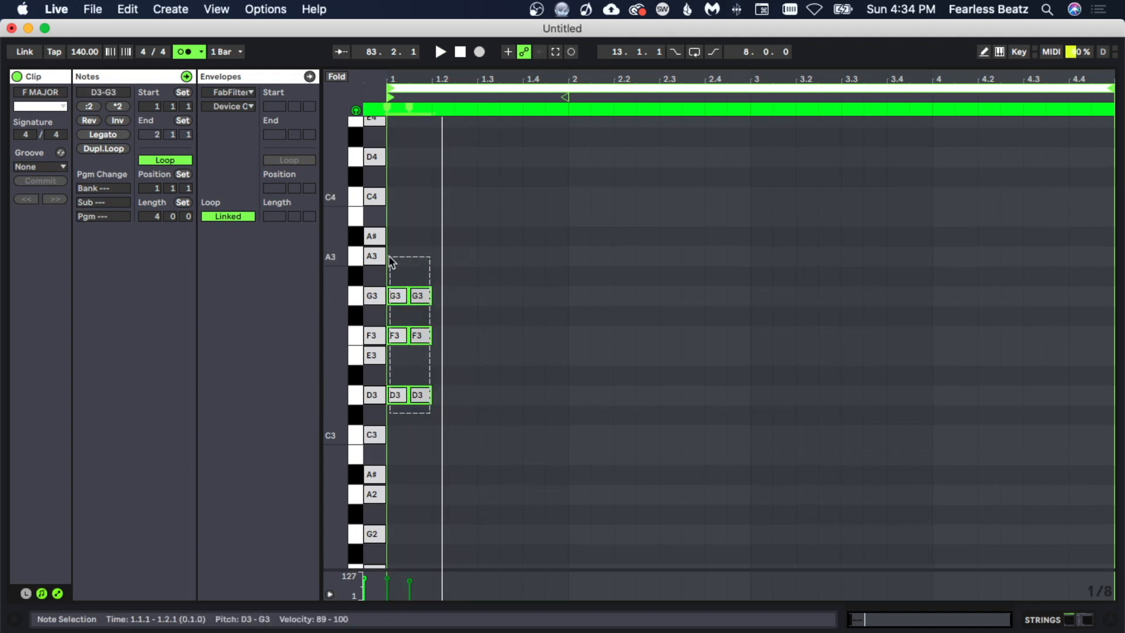
{"action": "key", "text": "super+d"}
{"action": "key", "text": "super+d"}
{"action": "key", "text": "super+d"}
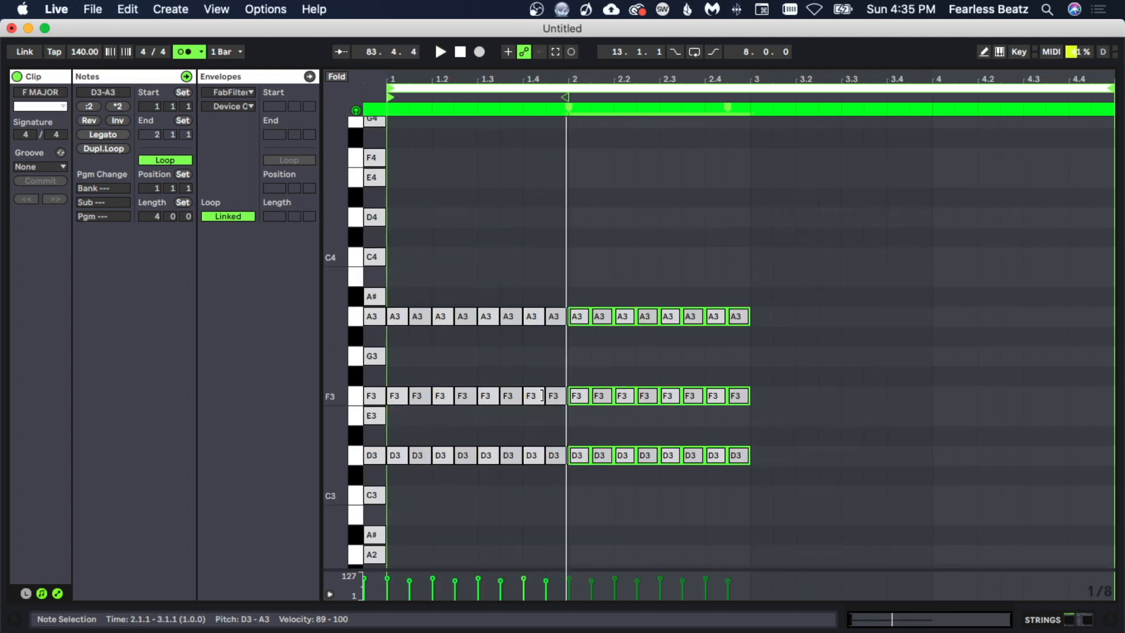
- Select the F3 notes and raise them an octave to F4, then audition
{"action": "scroll", "coordinate": [538, 486], "scroll_direction": "down", "scroll_amount": 2}
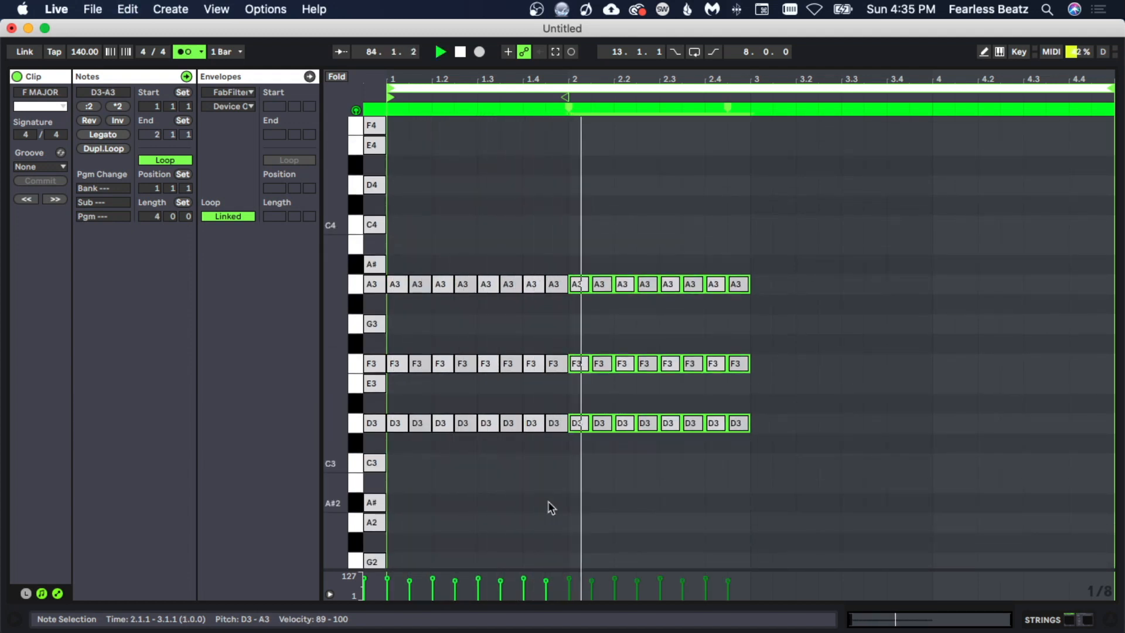
{"action": "left_click_drag", "start_coordinate": [401, 379], "coordinate": [666, 425]}
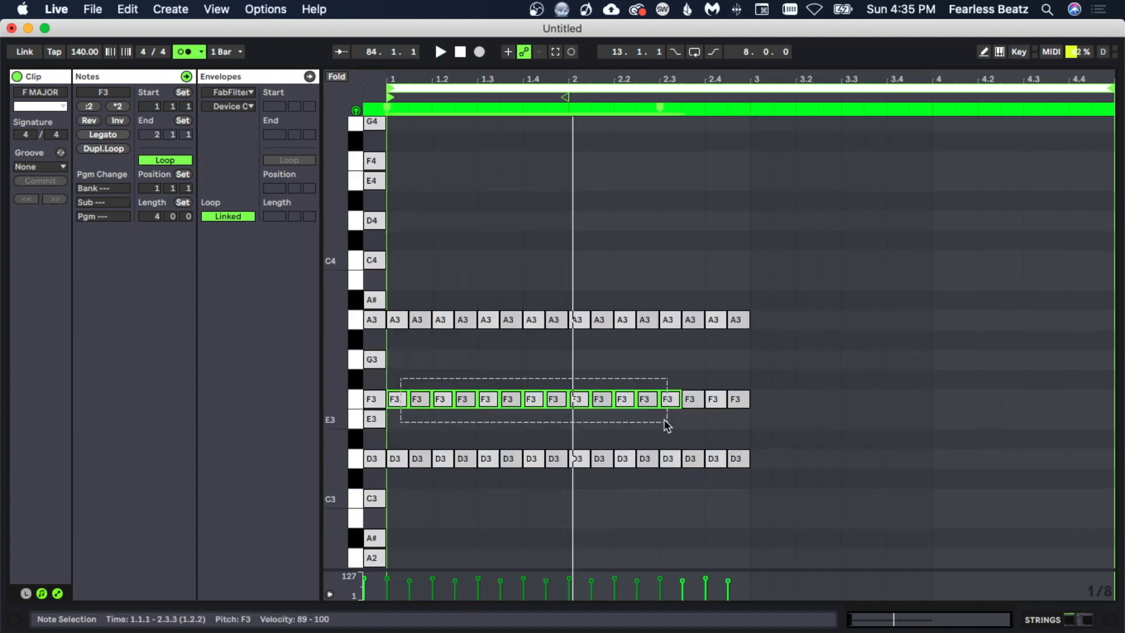
{"action": "key", "text": "shift+Up"}
{"action": "key", "text": "space"}
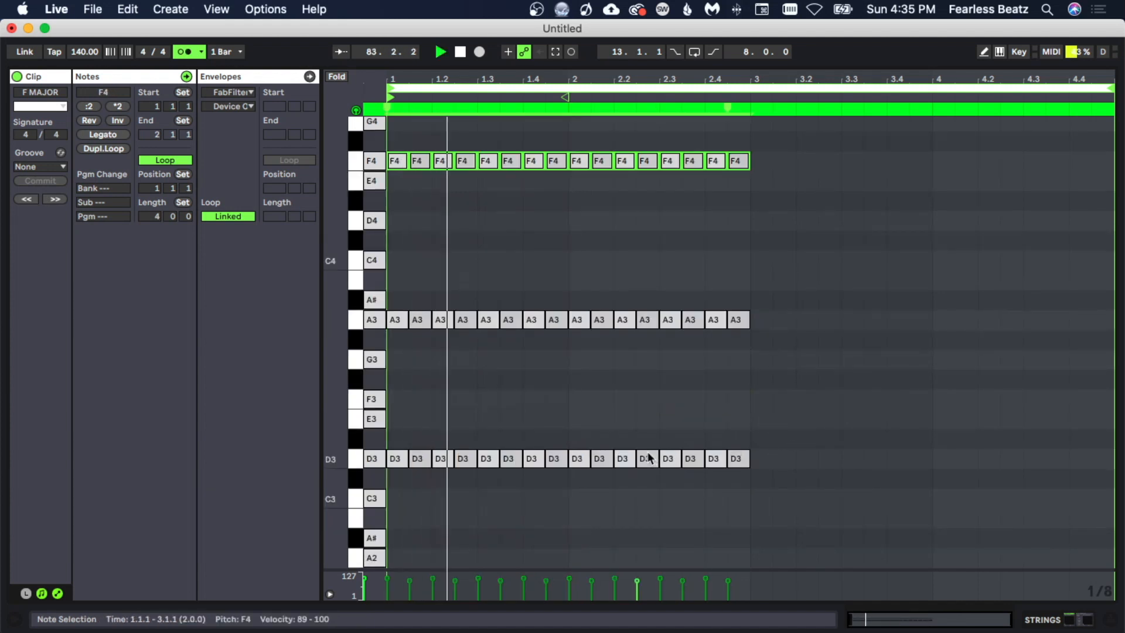
- Move the first bar's F4 notes down an octave to F3 and audition
{"action": "scroll", "coordinate": [648, 458], "scroll_direction": "up", "scroll_amount": 3}
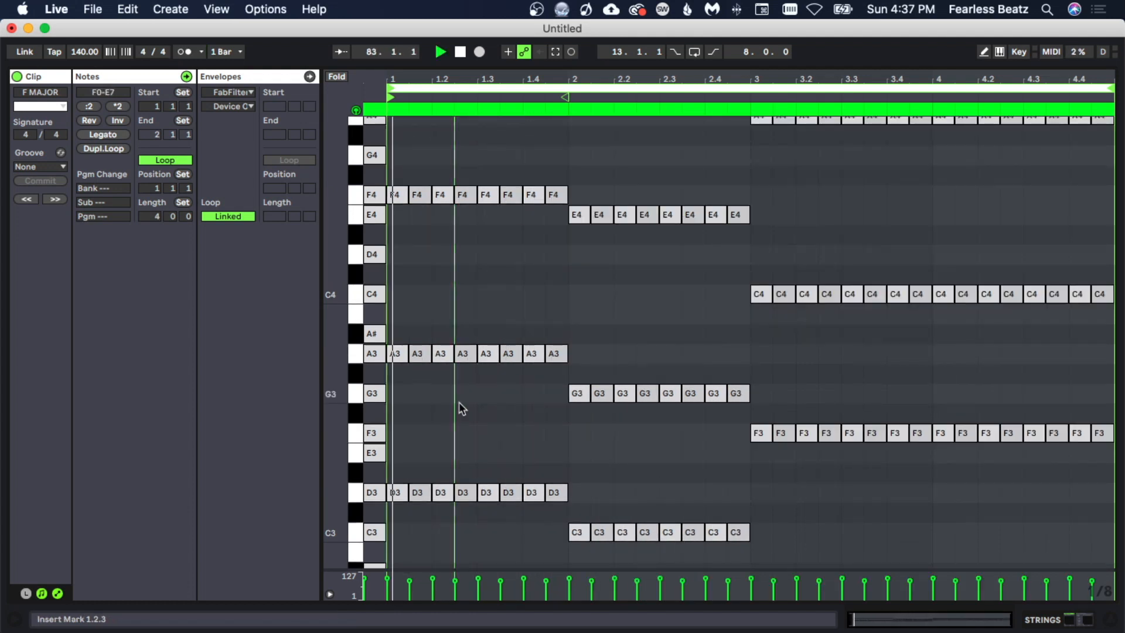
{"action": "left_click_drag", "start_coordinate": [401, 174], "coordinate": [557, 244]}
{"action": "key", "text": "shift+Down"}
{"action": "key", "text": "space"}
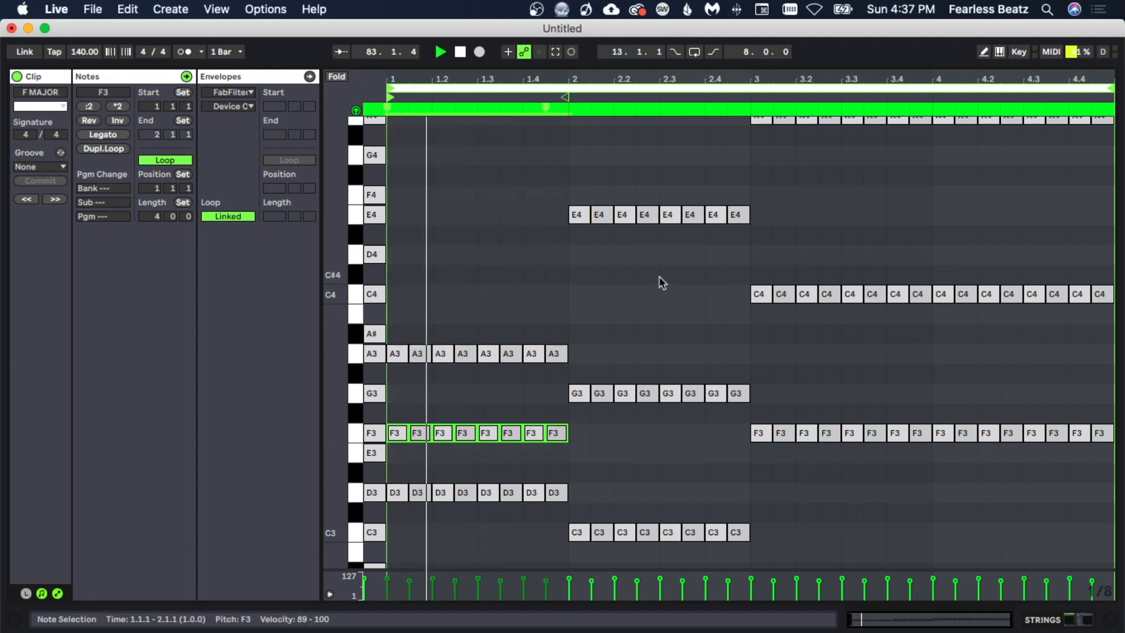
- Select the E4 notes in bar 2 and the A4 notes in bars 3–4 and lower them an octave
{"action": "scroll", "coordinate": [661, 288], "scroll_direction": "down", "scroll_amount": 3}
{"action": "scroll", "coordinate": [597, 198], "scroll_direction": "up", "scroll_amount": 6}
{"action": "left_click", "coordinate": [553, 223]}
{"action": "key", "text": "space"}
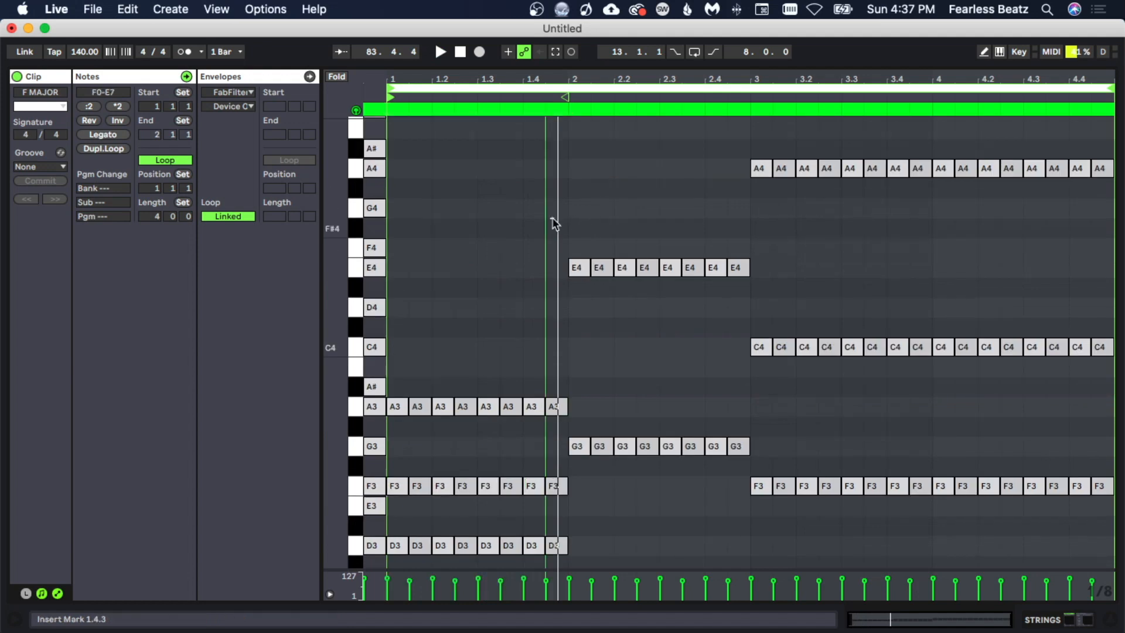
{"action": "left_click_drag", "start_coordinate": [553, 223], "coordinate": [749, 309]}
{"action": "left_click_drag", "start_coordinate": [708, 170], "coordinate": [1113, 239]}
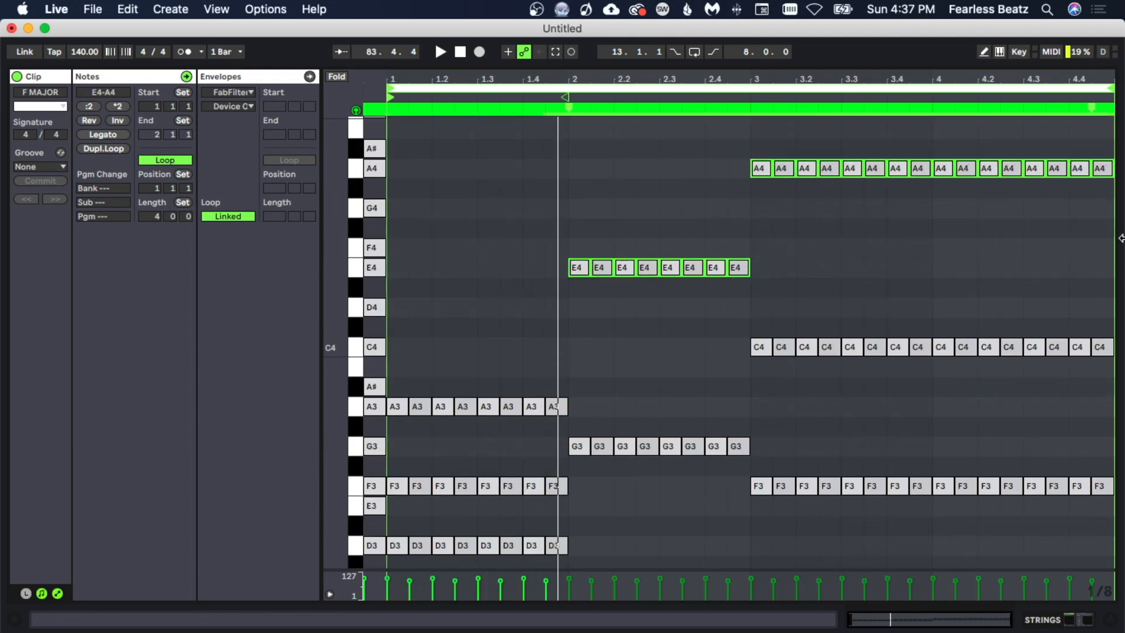
{"action": "key", "text": "shift+Down"}
{"action": "left_click", "coordinate": [673, 367]}
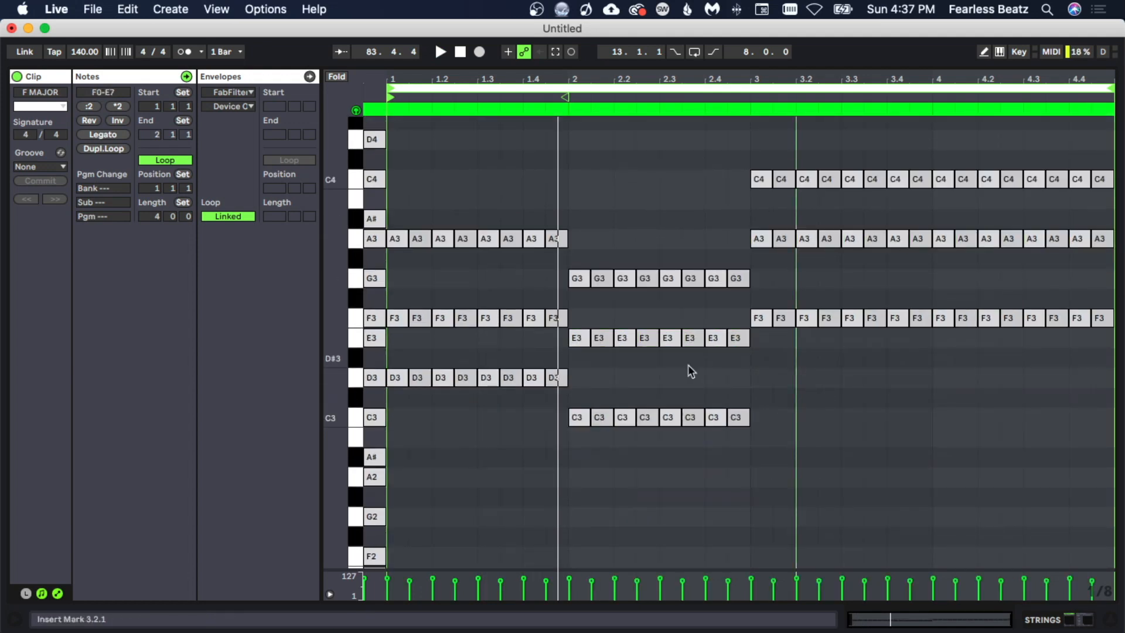
{"action": "key", "text": "space"}
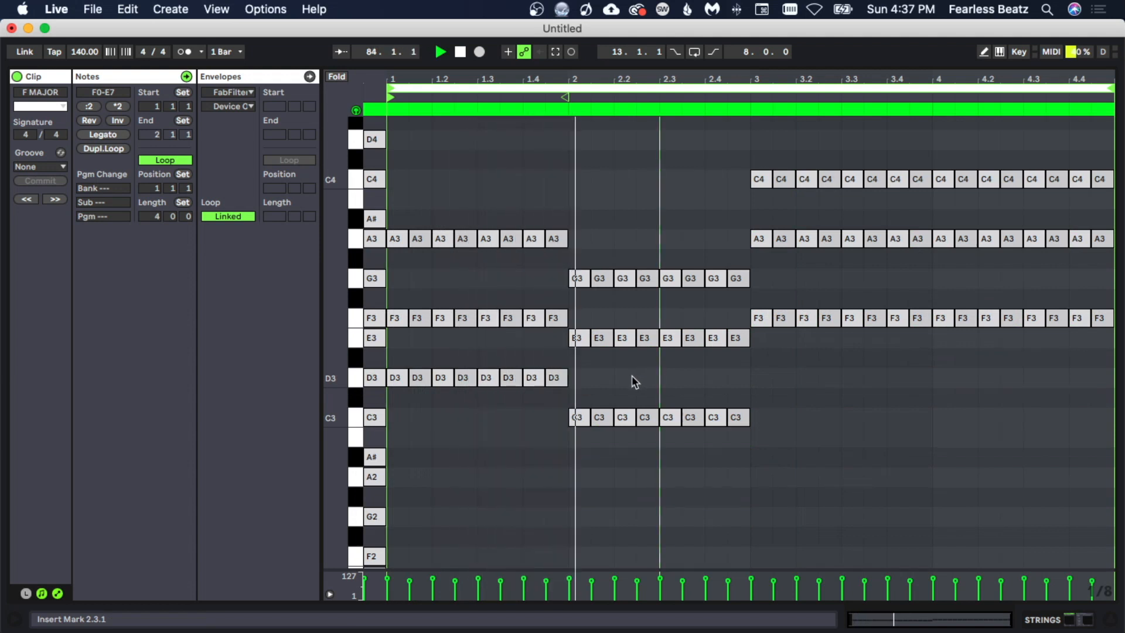
- Transpose bar 2's chord notes down three semitones
{"action": "left_click_drag", "start_coordinate": [570, 254], "coordinate": [732, 504]}
{"action": "key", "text": "Down"}
{"action": "key", "text": "Down"}
{"action": "key", "text": "Down"}
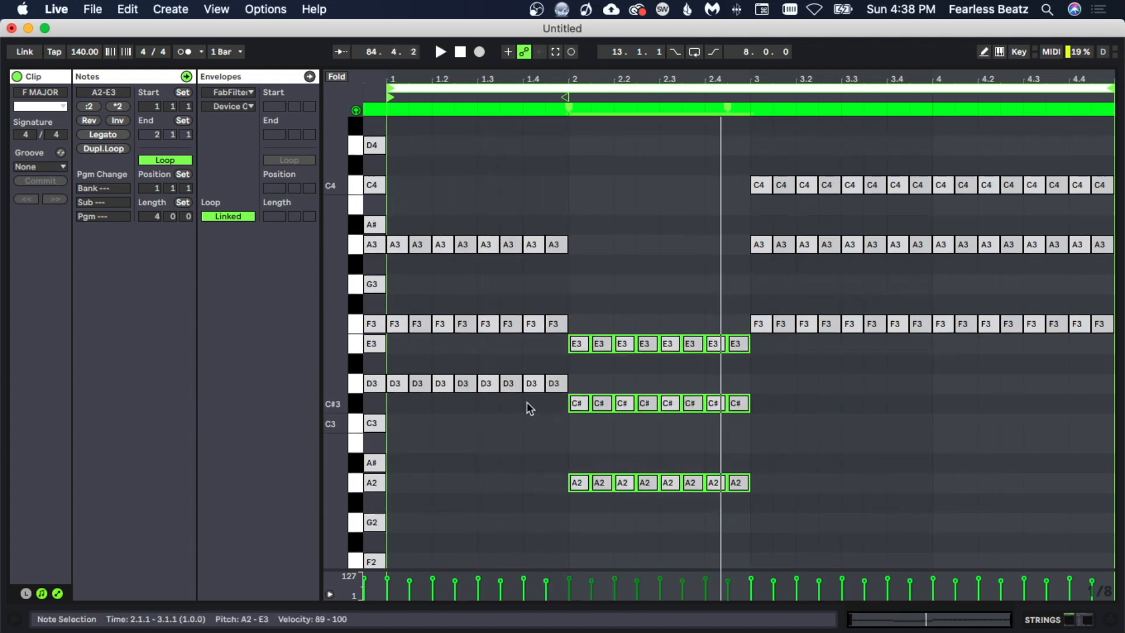
- Lower bar 2's C#3 notes a semitone to C3 and audition
{"action": "left_click_drag", "start_coordinate": [530, 393], "coordinate": [790, 420]}
{"action": "key", "text": "Down"}
{"action": "key", "text": "space"}
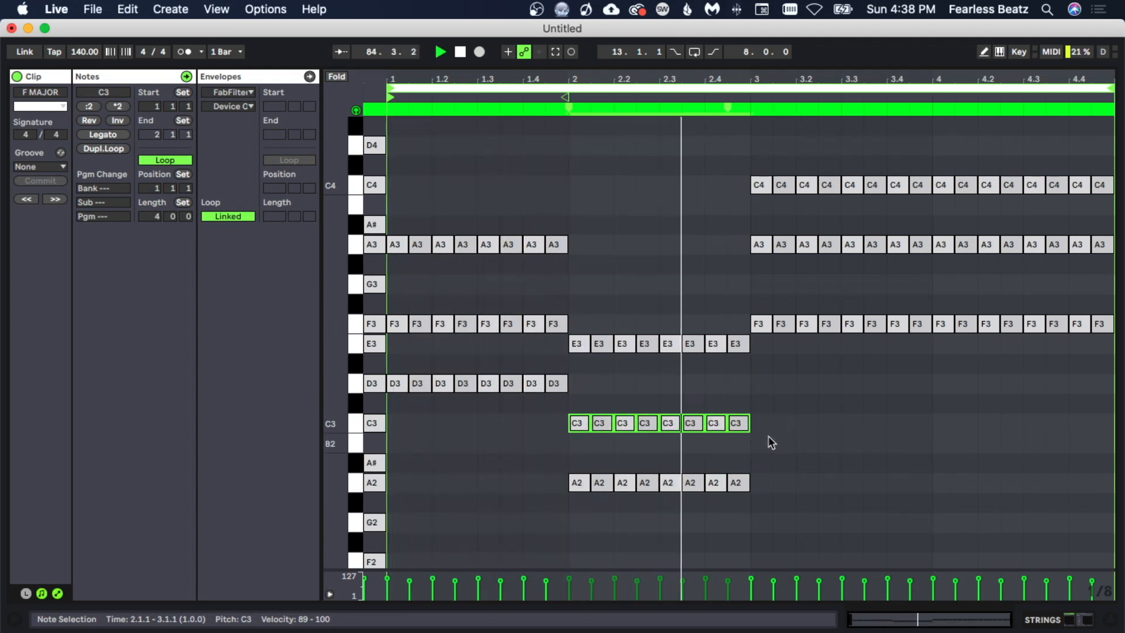
- Raise bar 2's A2 notes an octave to A3 and audition
{"action": "key", "text": "space"}
{"action": "scroll", "coordinate": [551, 391], "scroll_direction": "down", "scroll_amount": 1}
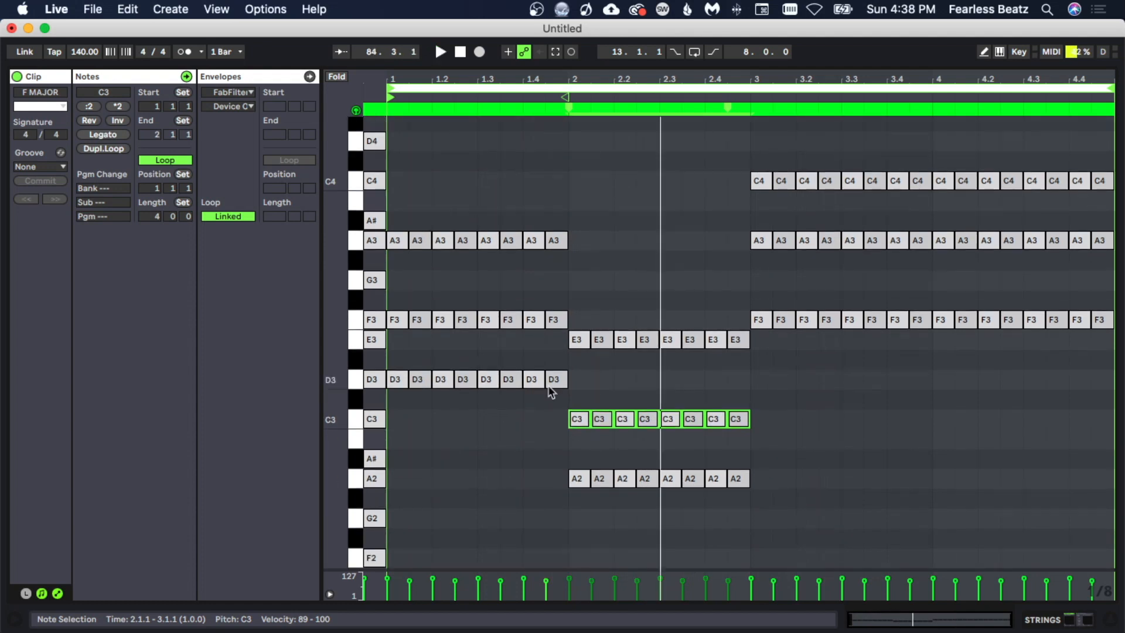
{"action": "left_click", "coordinate": [355, 319]}
{"action": "left_click_drag", "start_coordinate": [561, 463], "coordinate": [755, 490]}
{"action": "key", "text": "shift+Up"}
{"action": "key", "text": "space"}
- Delete the old bar 3–4 notes and duplicate the first two bars' chords into bars 3–4
{"action": "scroll", "coordinate": [861, 386], "scroll_direction": "up", "scroll_amount": 1}
{"action": "key", "text": "Delete"}
{"action": "key", "text": "super+d"}
{"action": "left_click", "coordinate": [761, 508]}
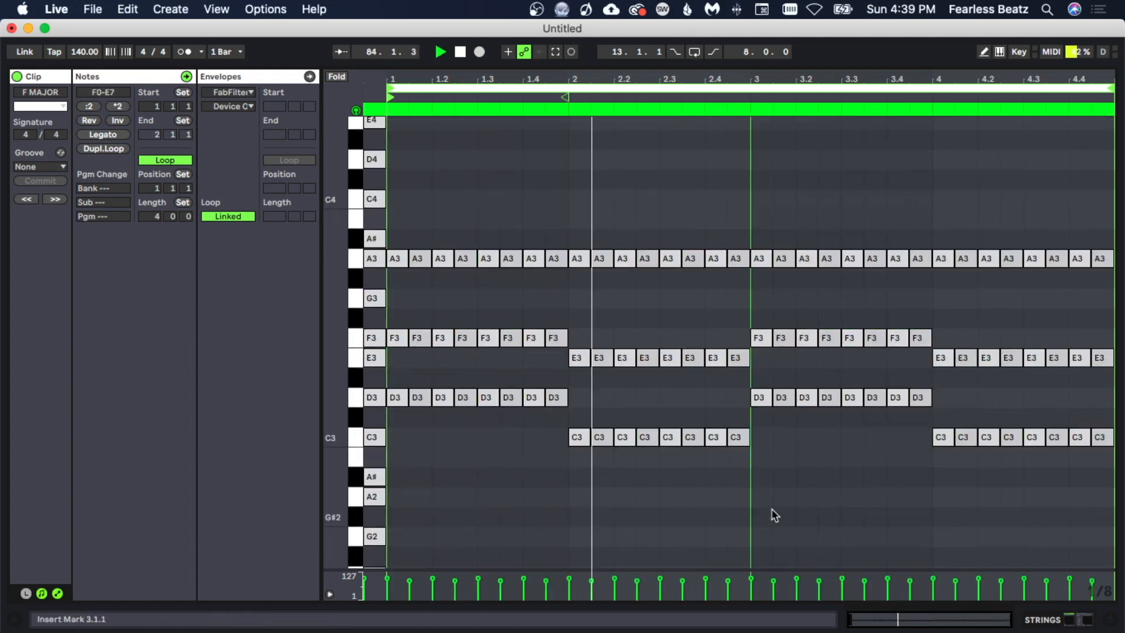
- Lower bar 2's A3 notes two semitones to G3
{"action": "key", "text": "space"}
{"action": "left_click_drag", "start_coordinate": [559, 281], "coordinate": [753, 252]}
{"action": "key", "text": "Down"}
{"action": "key", "text": "Down"}
{"action": "key", "text": "space"}
- Move bar 2's C3 notes up an octave and down two semitones to A#3
{"action": "left_click_drag", "start_coordinate": [559, 457], "coordinate": [746, 432]}
{"action": "key", "text": "space"}
{"action": "key", "text": "shift+Up"}
{"action": "key", "text": "Down"}
{"action": "key", "text": "Down"}
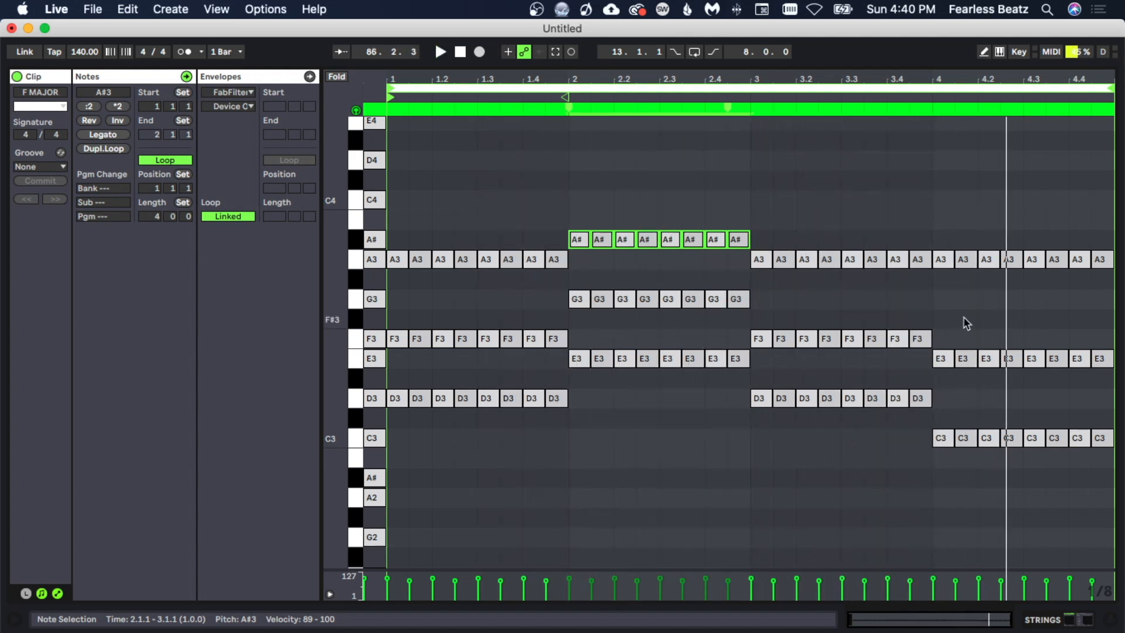
- Raise bar 4's C3 notes to G3
{"action": "left_click_drag", "start_coordinate": [930, 426], "coordinate": [1112, 467]}
{"action": "key", "text": "Up"}
{"action": "key", "text": "Up"}
{"action": "key", "text": "Up"}
{"action": "key", "text": "Up"}
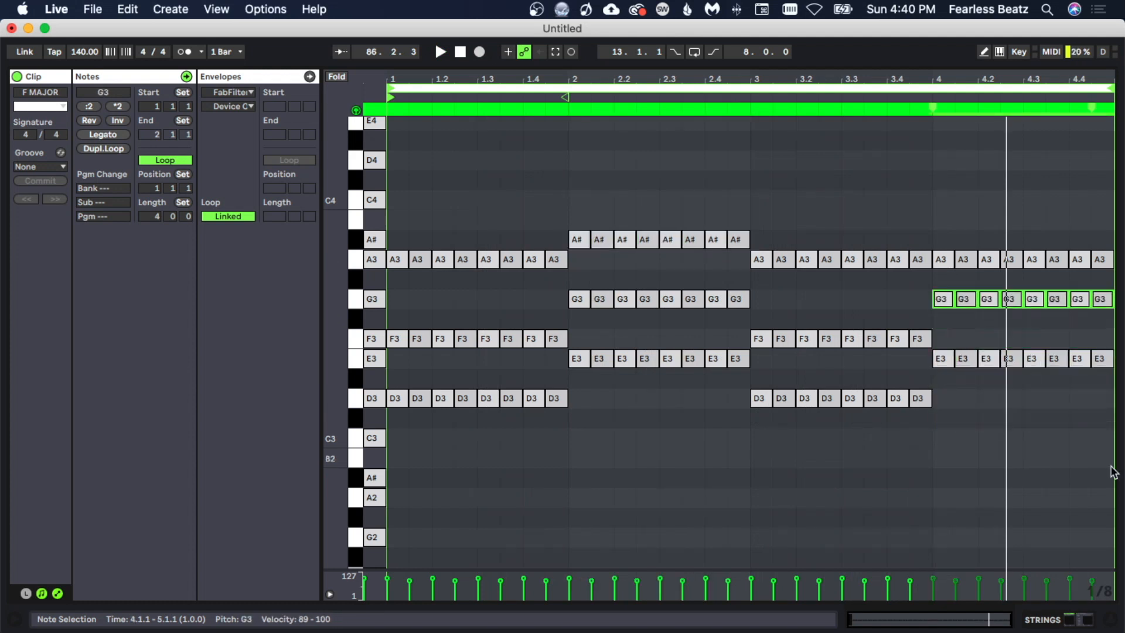
{"action": "left_click", "coordinate": [924, 503]}
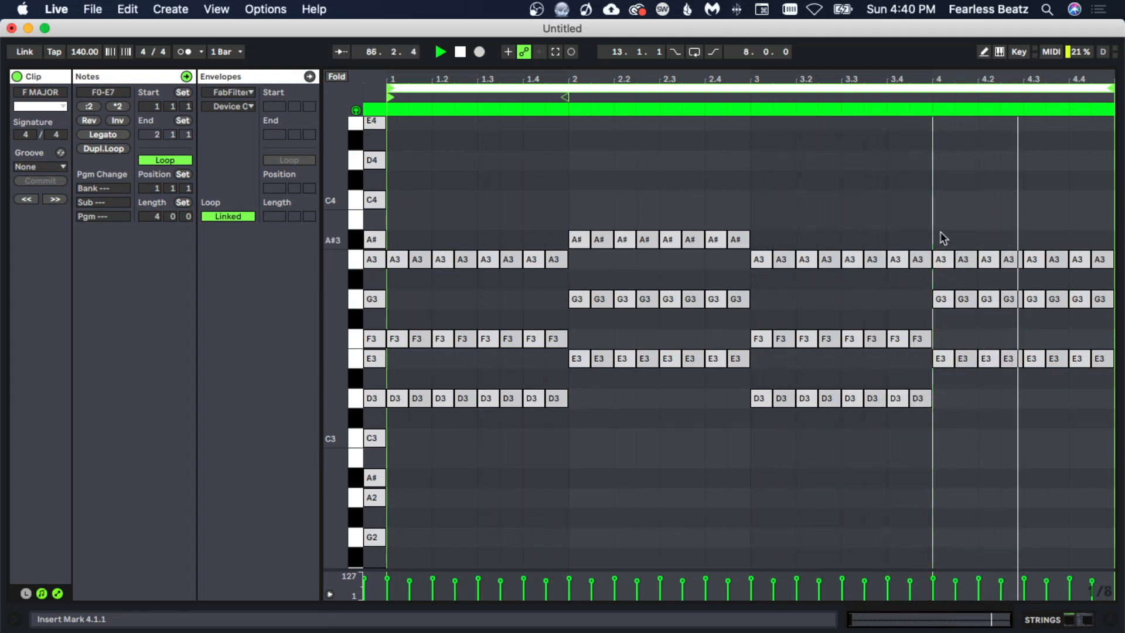
- Select upper notes in the later bars and nudge their pitch up and down to try other voicings
{"action": "left_click_drag", "start_coordinate": [940, 234], "coordinate": [1120, 306]}
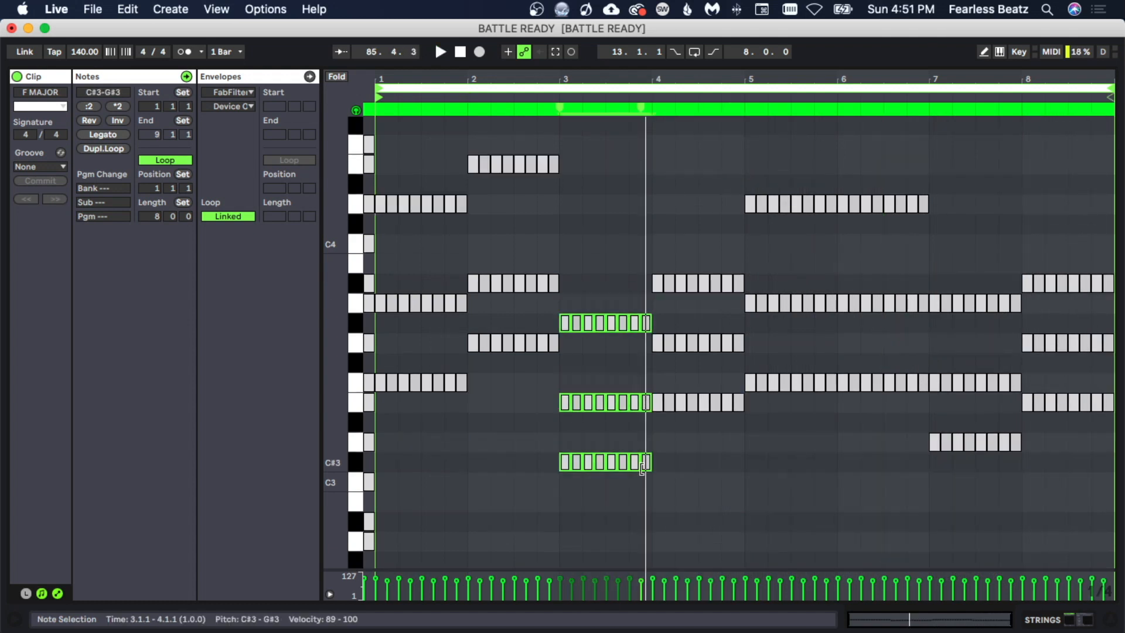
{"action": "key", "text": "Up"}
{"action": "key", "text": "Up"}
{"action": "key", "text": "Down"}
{"action": "key", "text": "Down"}
{"action": "key", "text": "Down"}
{"action": "key", "text": "Down"}
{"action": "key", "text": "Down"}
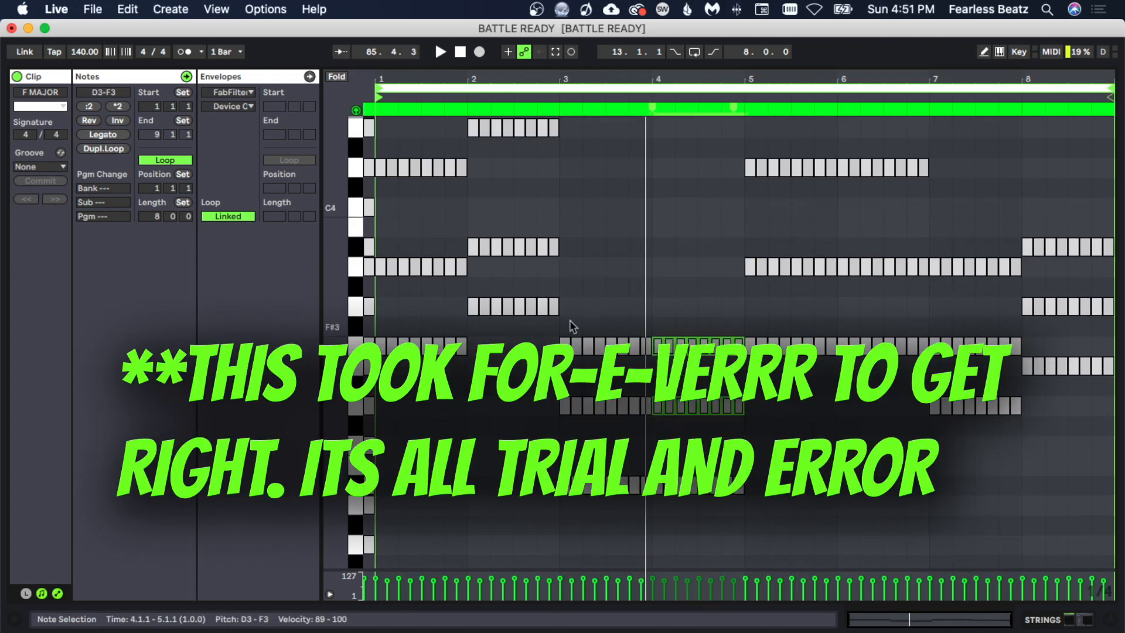
- Shift selected upper notes in bars 4 to 6 by a semitone and an octave to test another voicing
{"action": "left_click_drag", "start_coordinate": [569, 323], "coordinate": [641, 504]}
{"action": "key", "text": "Down"}
{"action": "key", "text": "shift+Up"}
{"action": "mouse_move", "coordinate": [755, 527]}
{"action": "left_mouse_down"}
{"action": "mouse_move", "coordinate": [566, 477]}
{"action": "mouse_move", "coordinate": [751, 539]}
{"action": "left_mouse_up"}
{"action": "key", "text": "shift+Up"}
{"action": "left_click", "coordinate": [658, 216]}
{"action": "scroll", "coordinate": [658, 215], "scroll_direction": "up", "scroll_amount": 2}
{"action": "key", "text": "space"}
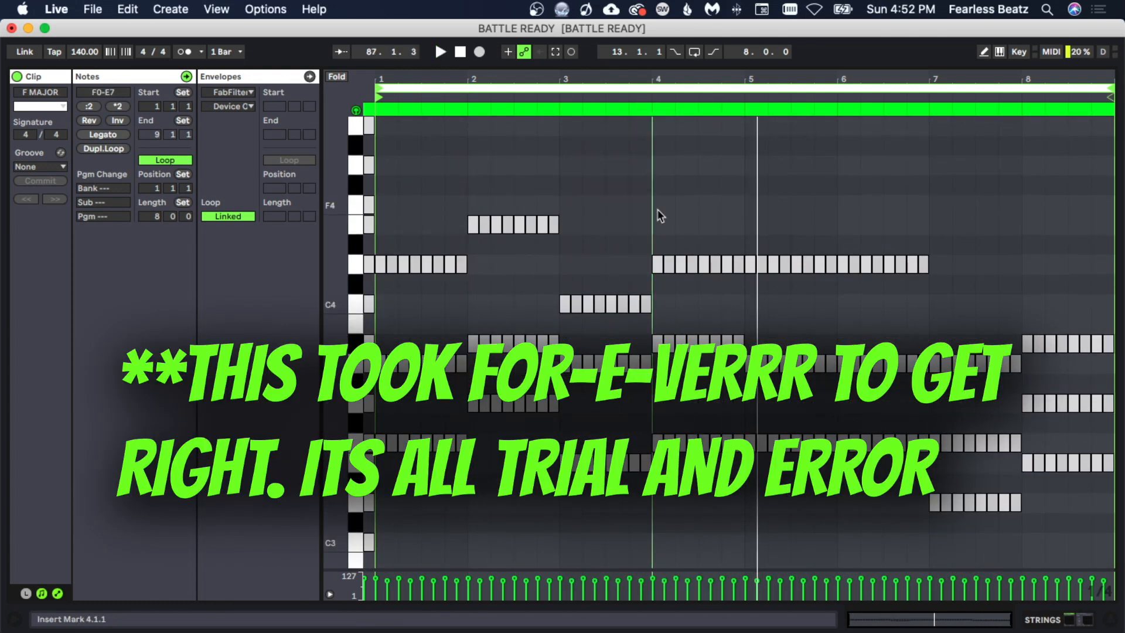
- Rearrange bars 4 to 8 by deleting the final chord notes, raising notes an octave and duplicating the bar 4 chord
{"action": "left_click_drag", "start_coordinate": [1104, 293], "coordinate": [937, 539]}
{"action": "key", "text": "Delete"}
{"action": "left_click_drag", "start_coordinate": [736, 529], "coordinate": [960, 464]}
{"action": "key", "text": "shift+Up"}
{"action": "left_click_drag", "start_coordinate": [736, 383], "coordinate": [739, 192]}
{"action": "key", "text": "super+d"}
- Transpose notes in bars 7 and 8 down an octave and up a semitone to refine that voicing
{"action": "left_click_drag", "start_coordinate": [1107, 202], "coordinate": [934, 246]}
{"action": "key", "text": "shift+Down"}
{"action": "left_click_drag", "start_coordinate": [1032, 271], "coordinate": [1108, 301]}
{"action": "key", "text": "Up"}
{"action": "left_click", "coordinate": [747, 525]}
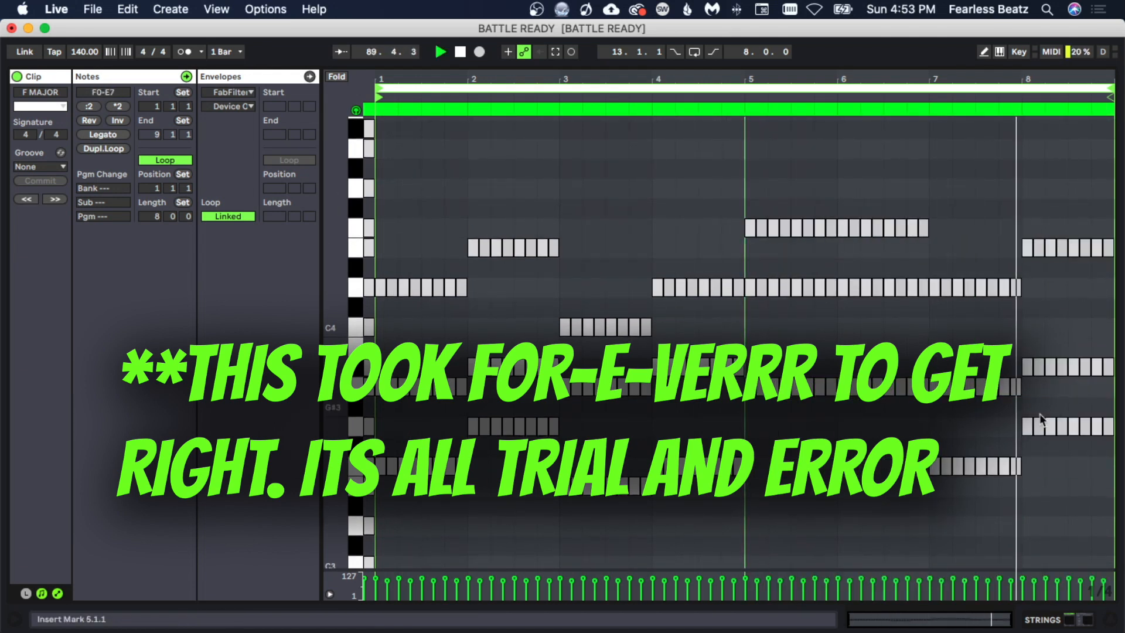
- Move notes in bars 7 and 8 up and down an octave to rebuild the closing chord
{"action": "left_click_drag", "start_coordinate": [1105, 415], "coordinate": [936, 476]}
{"action": "key", "text": "shift+Up"}
{"action": "left_click_drag", "start_coordinate": [932, 400], "coordinate": [1011, 381]}
{"action": "key", "text": "shift+Up"}
{"action": "left_click_drag", "start_coordinate": [1016, 204], "coordinate": [1109, 183]}
{"action": "key", "text": "shift+Down"}
{"action": "key", "text": "space"}
{"action": "left_click", "coordinate": [747, 340]}
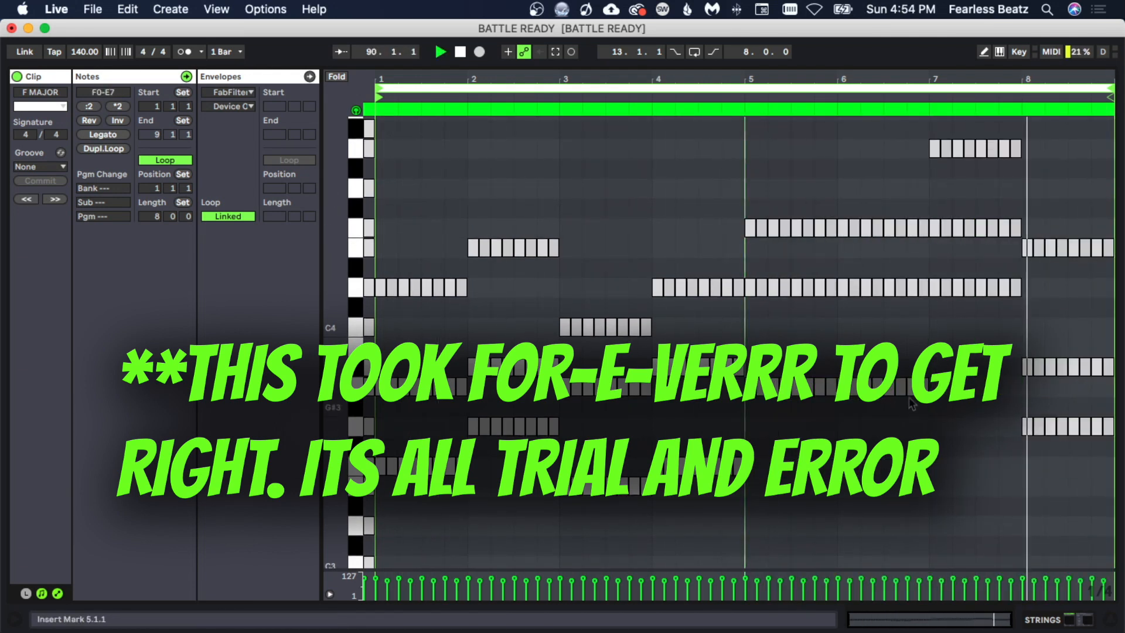
- Raise bar 2's lower notes by semitones and an octave to revoice that chord
{"action": "left_click_drag", "start_coordinate": [459, 505], "coordinate": [558, 523]}
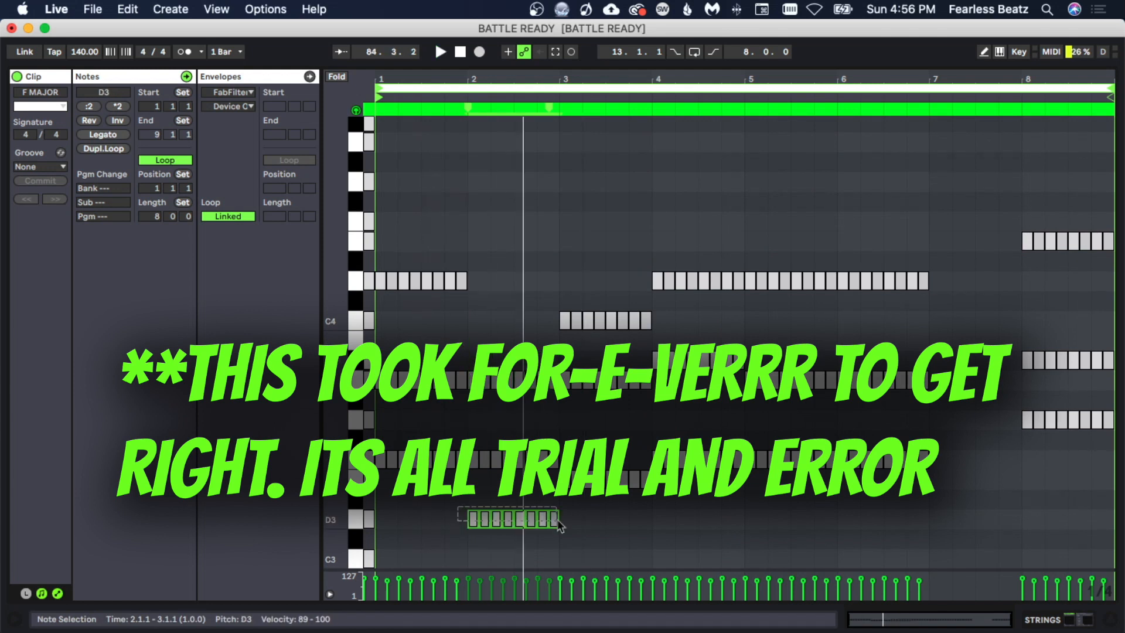
{"action": "left_click_drag", "start_coordinate": [463, 404], "coordinate": [558, 431]}
{"action": "left_click_drag", "start_coordinate": [462, 516], "coordinate": [557, 525]}
{"action": "key", "text": "Up"}
{"action": "key", "text": "shift+Up"}
{"action": "key", "text": "Up"}
- Select bar 2's upper chord notes, nudge them up two semitones and down an octave, and delete the extras
{"action": "left_click", "coordinate": [560, 404]}
{"action": "left_click_drag", "start_coordinate": [463, 228], "coordinate": [557, 430]}
{"action": "key", "text": "Up"}
{"action": "key", "text": "Up"}
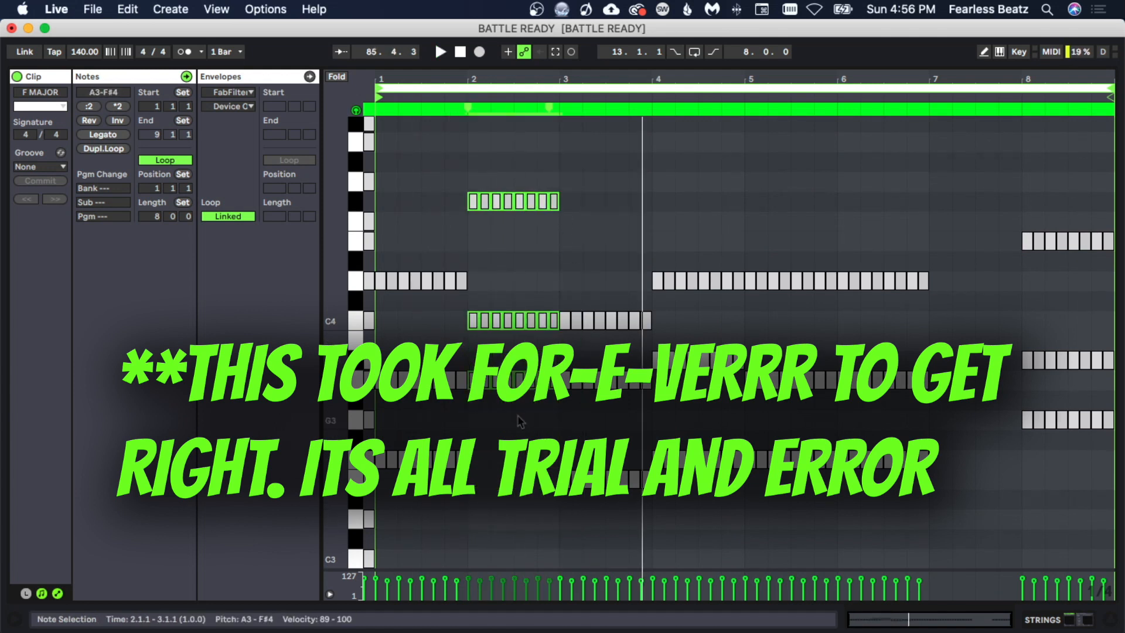
{"action": "key", "text": "shift+Down"}
{"action": "key", "text": "Delete"}
- Raise a bar 2 note an octave and play the progression back
{"action": "left_click", "coordinate": [647, 532]}
{"action": "left_click_drag", "start_coordinate": [464, 446], "coordinate": [555, 469]}
{"action": "key", "text": "shift+Up"}
{"action": "key", "text": "space"}
{"action": "key", "text": "space"}
{"action": "left_click", "coordinate": [560, 362]}
{"action": "key", "text": "space"}
{"action": "key", "text": "space"}
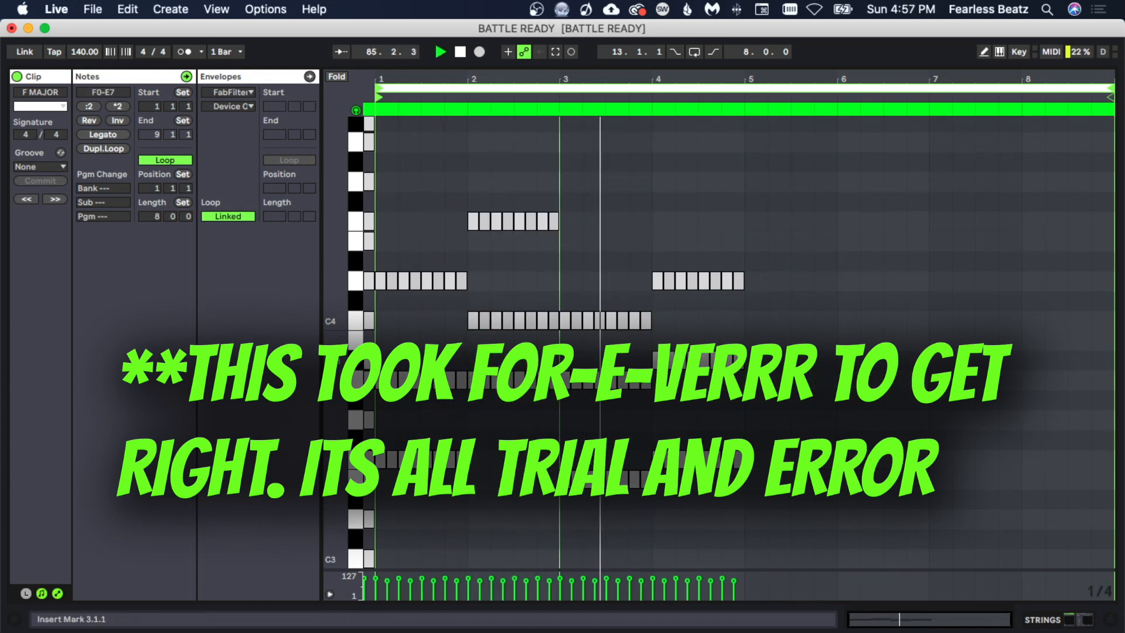
- Raise bar 2's lower notes three semitones and up an octave
{"action": "scroll", "coordinate": [697, 468], "scroll_direction": "down", "scroll_amount": 3}
{"action": "left_click_drag", "start_coordinate": [463, 457], "coordinate": [556, 492]}
{"action": "key", "text": "Up"}
{"action": "key", "text": "Up"}
{"action": "key", "text": "Up"}
{"action": "key", "text": "shift+Up"}
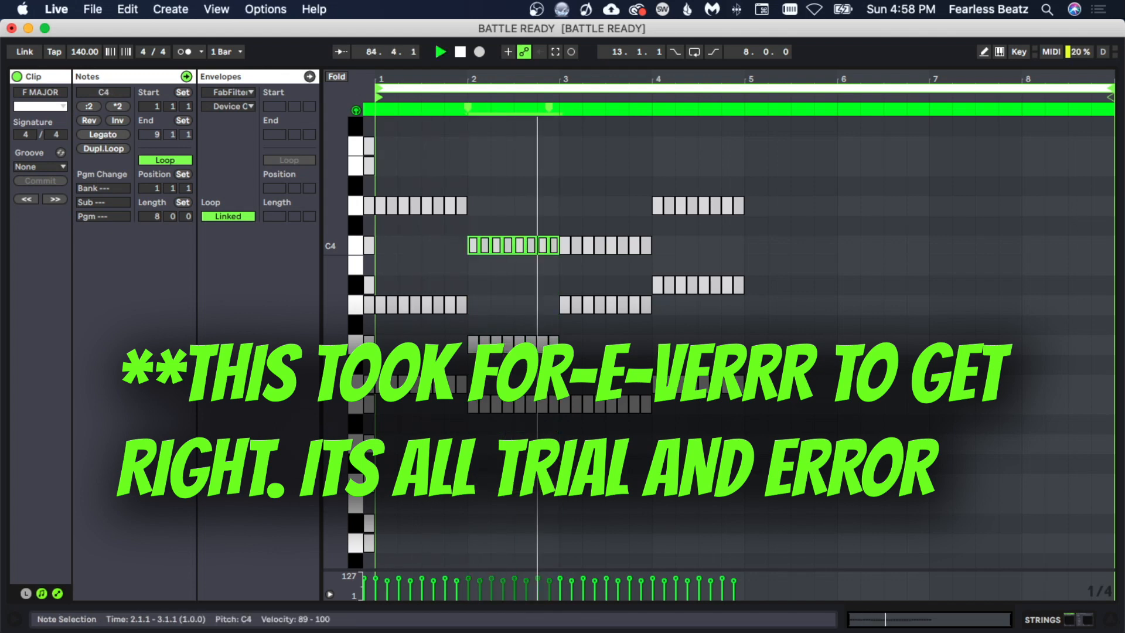
- Lower bar 2's selected notes two semitones and drop another bar 2 note an octave
{"action": "left_click_drag", "start_coordinate": [463, 229], "coordinate": [554, 421]}
{"action": "key", "text": "Down"}
{"action": "key", "text": "Down"}
{"action": "left_click_drag", "start_coordinate": [463, 274], "coordinate": [555, 296]}
{"action": "key", "text": "shift+Down"}
- Move bar 2's lowest notes down a semitone and up into the C4 octave
{"action": "scroll", "coordinate": [552, 468], "scroll_direction": "down", "scroll_amount": 2}
{"action": "left_click_drag", "start_coordinate": [463, 337], "coordinate": [552, 534]}
{"action": "key", "text": "Down"}
{"action": "key", "text": "shift+Up"}
{"action": "scroll", "coordinate": [566, 468], "scroll_direction": "up", "scroll_amount": 3}
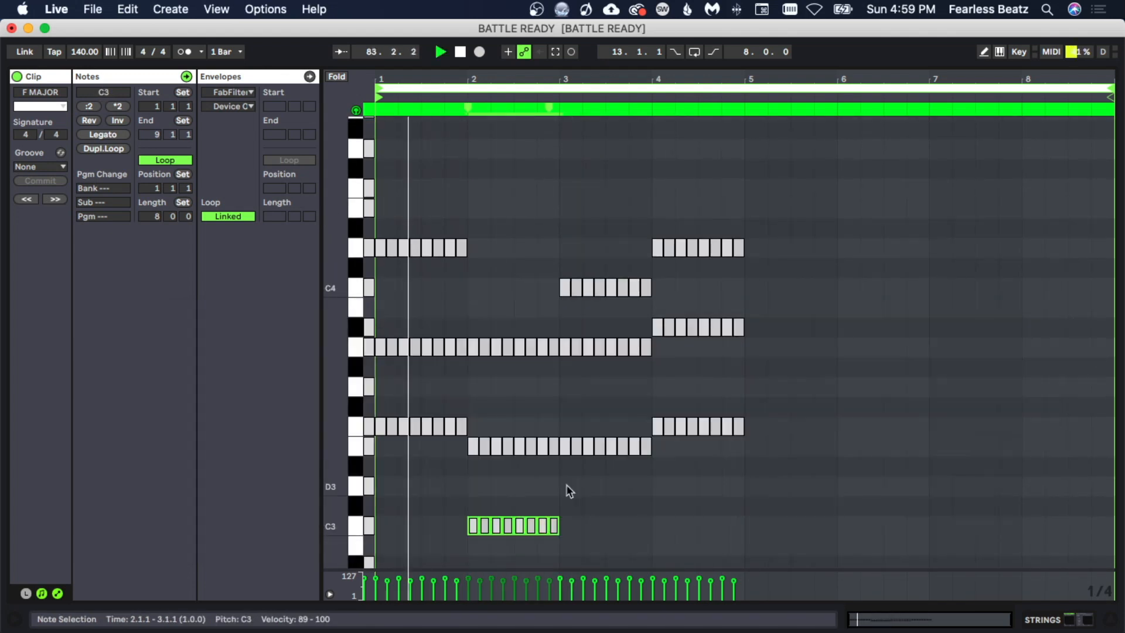
{"action": "key", "text": "shift+Up"}
- Lower bar 3's upper notes two semitones and play the progression back
{"action": "left_click_drag", "start_coordinate": [562, 329], "coordinate": [648, 367]}
{"action": "key", "text": "Down"}
{"action": "key", "text": "Down"}
{"action": "key", "text": "space"}
{"action": "key", "text": "space"}
{"action": "left_click", "coordinate": [747, 410]}
{"action": "key", "text": "space"}
{"action": "key", "text": "space"}
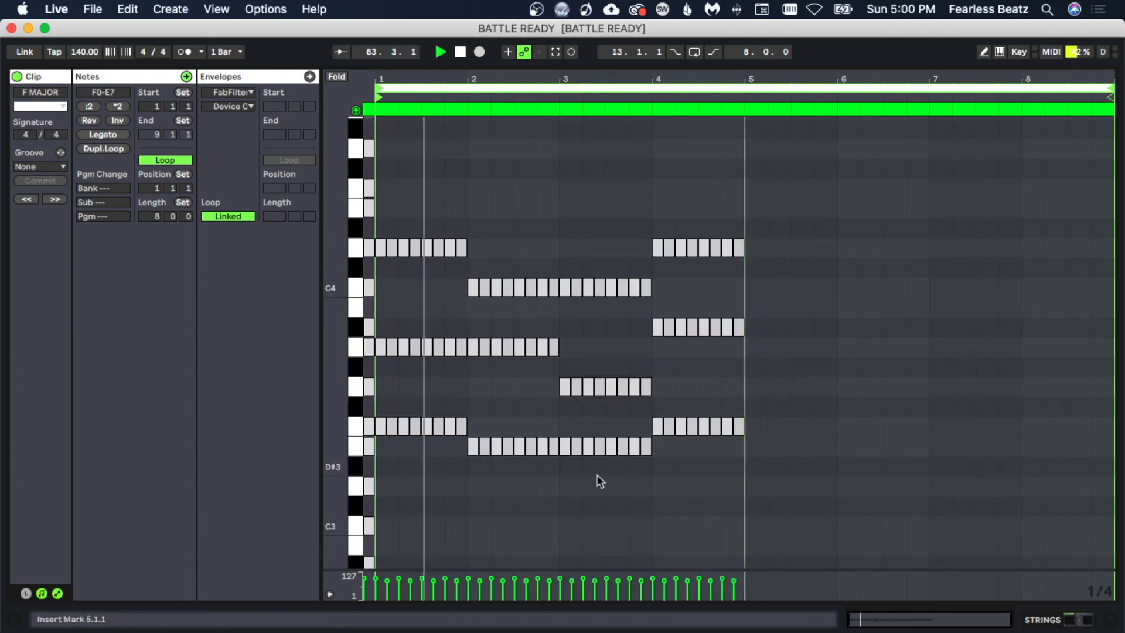
- Delete single sixteenth-note columns in bars 1 to 4 to open rhythmic gaps, then play the clip
{"action": "left_click_drag", "start_coordinate": [388, 232], "coordinate": [397, 441]}
{"action": "key", "text": "Delete"}
{"action": "key", "text": "space"}
{"action": "left_click_drag", "start_coordinate": [459, 232], "coordinate": [467, 436]}
{"action": "key", "text": "Delete"}
{"action": "key", "text": "space"}
{"action": "left_click_drag", "start_coordinate": [577, 263], "coordinate": [584, 461]}
{"action": "key", "text": "Delete"}
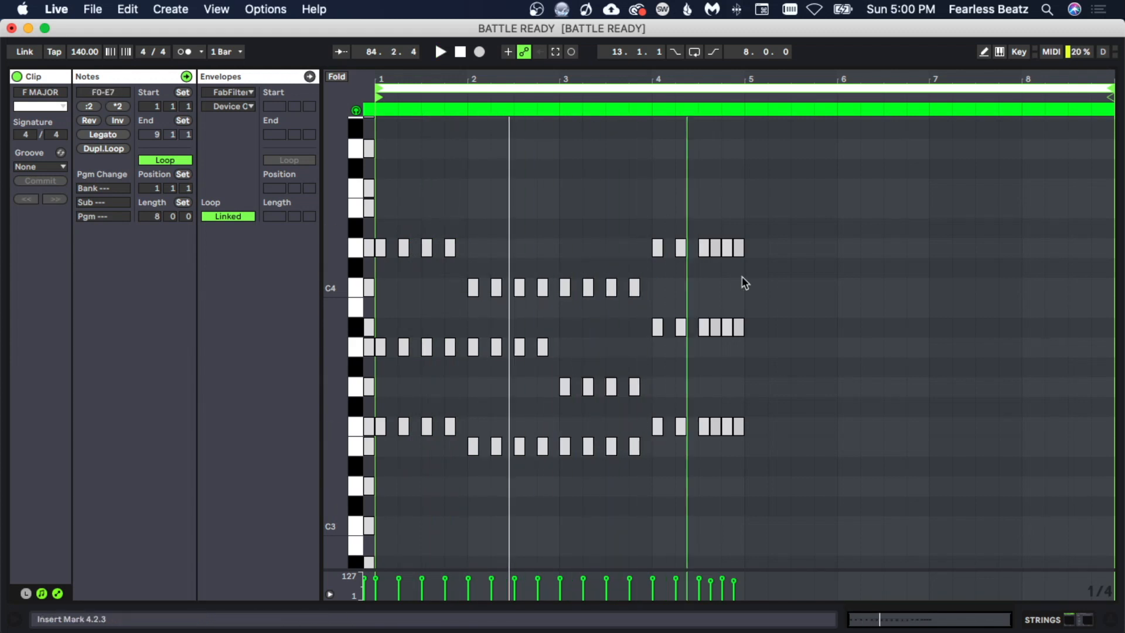
{"action": "left_click_drag", "start_coordinate": [736, 232], "coordinate": [741, 437]}
{"action": "key", "text": "Delete"}
{"action": "left_click", "coordinate": [746, 381]}
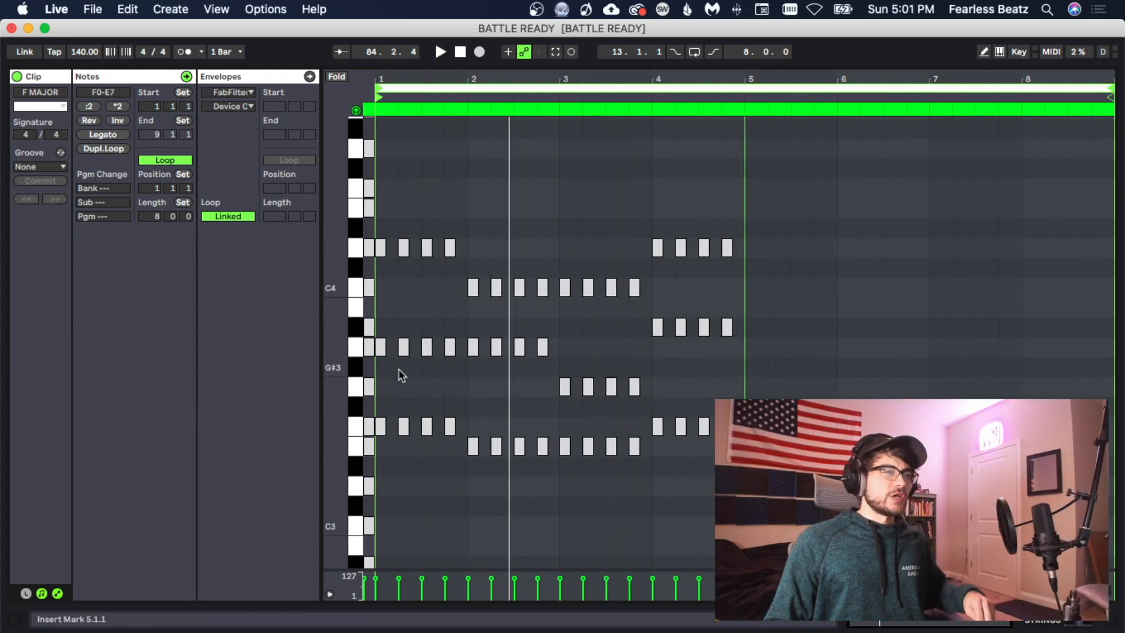
{"action": "left_click", "coordinate": [400, 375]}
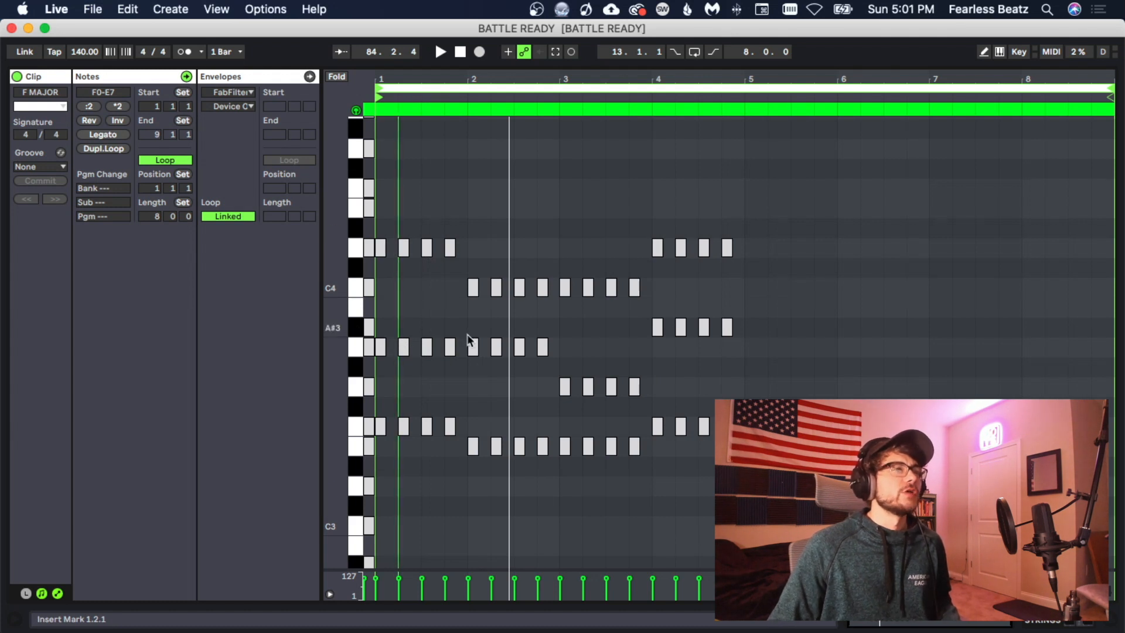
{"action": "key", "text": "space"}
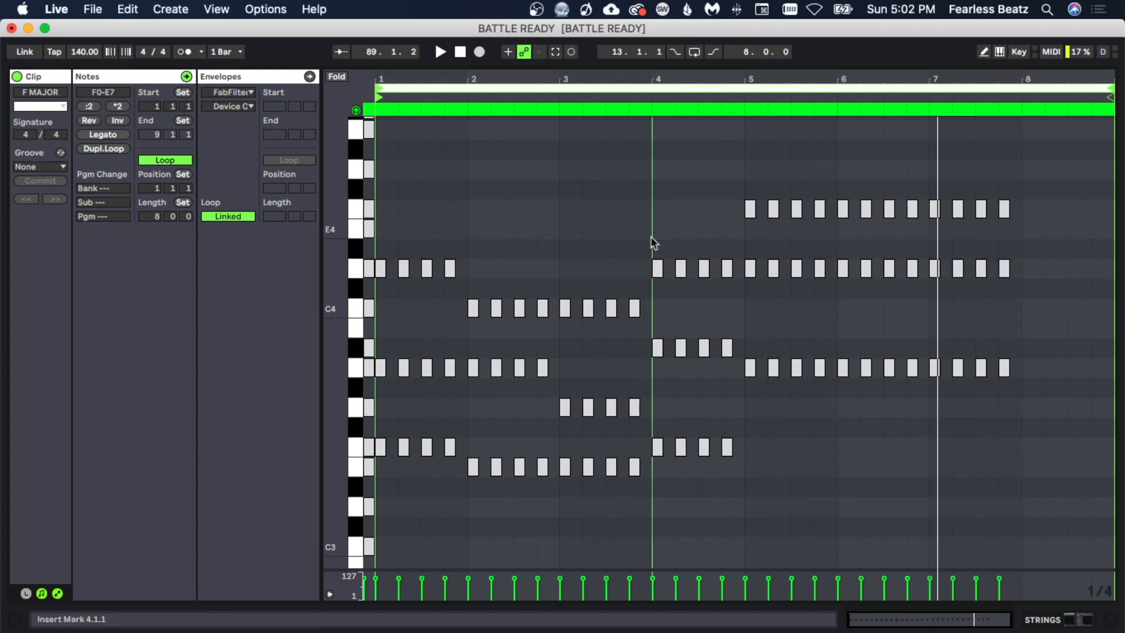
- Fill bars 5 to 8 with copies of the pattern and delete the stray notes at the end of bar 7
{"action": "left_click_drag", "start_coordinate": [650, 237], "coordinate": [1026, 450]}
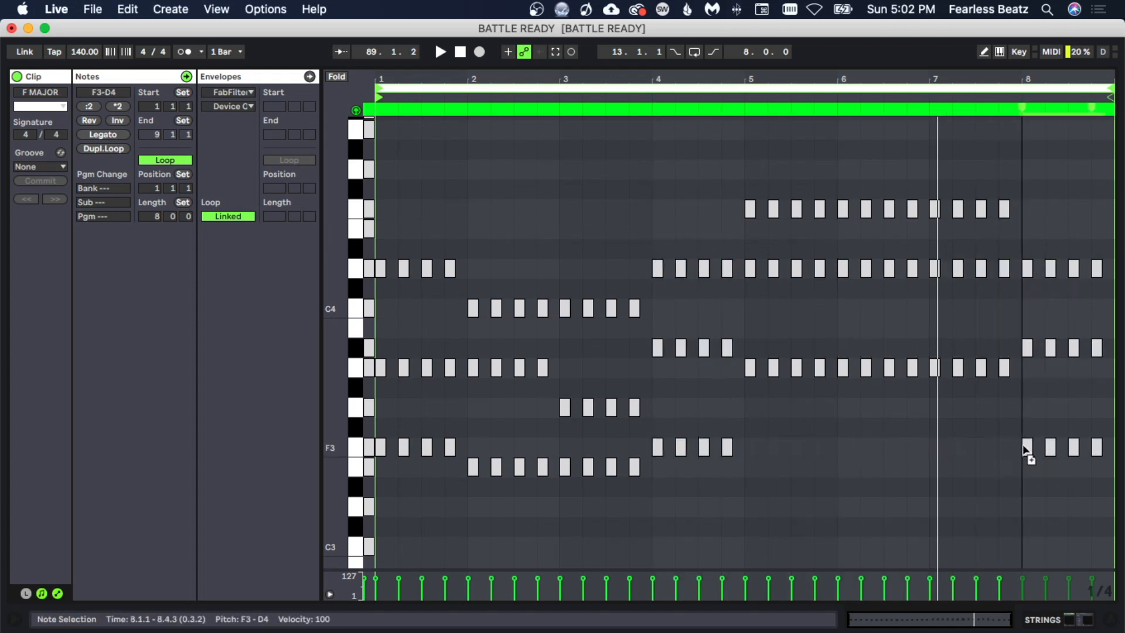
{"action": "left_click_drag", "start_coordinate": [996, 384], "coordinate": [1014, 427]}
{"action": "key", "text": "Delete"}
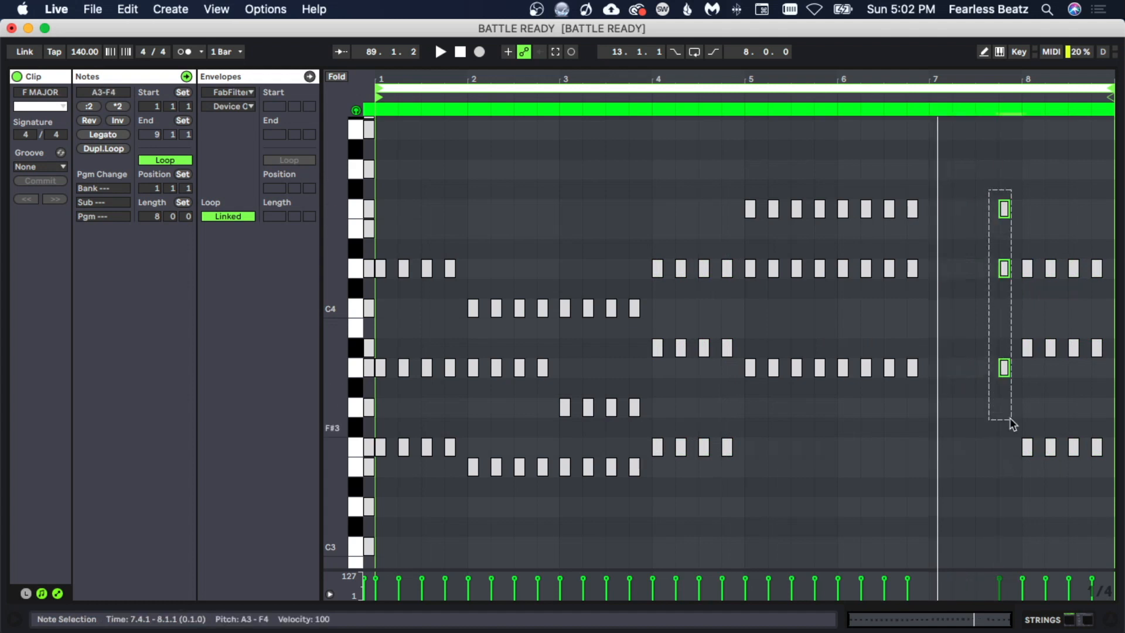
{"action": "key", "text": "Delete"}
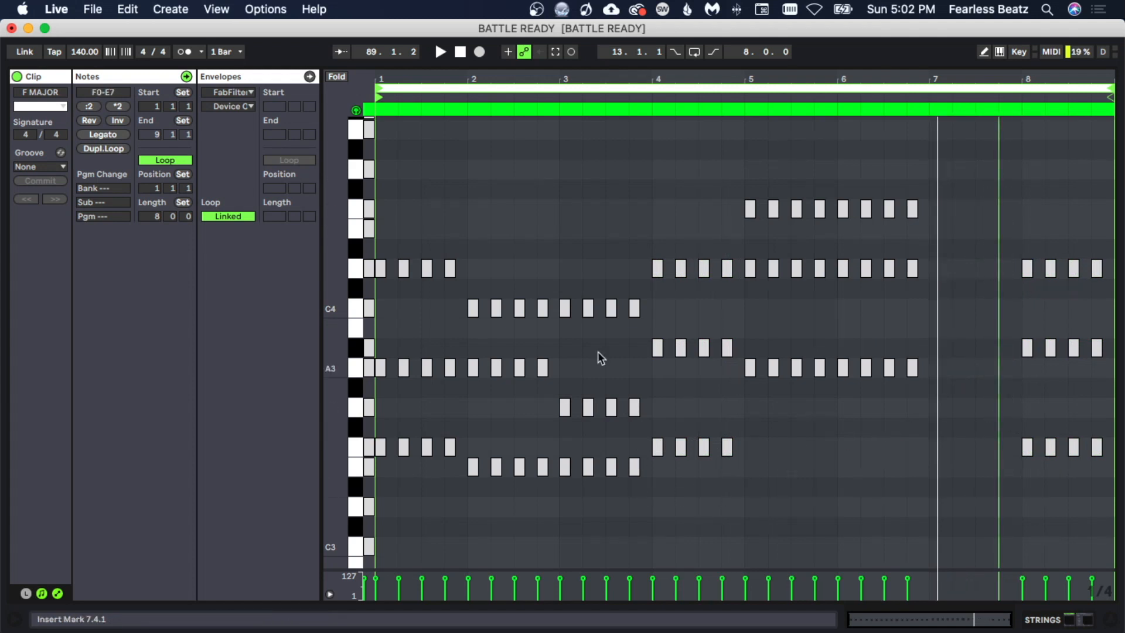
- Copy bar 3's chord into bar 7
{"action": "left_click_drag", "start_coordinate": [564, 277], "coordinate": [932, 469]}
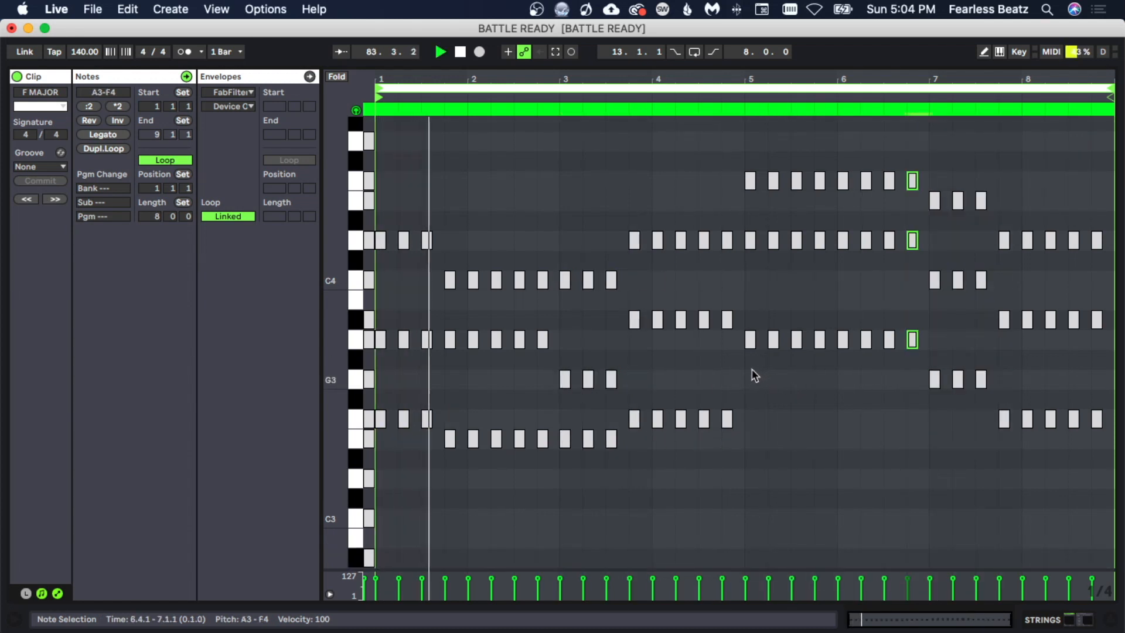
{"action": "left_click", "coordinate": [954, 429]}
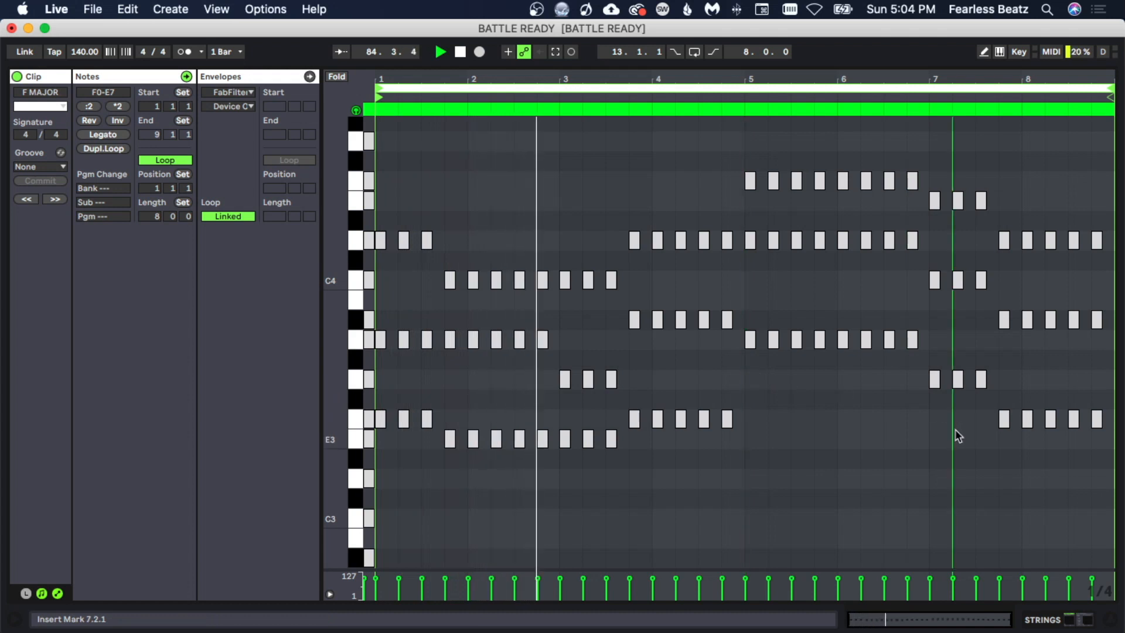
{"action": "left_click", "coordinate": [996, 437]}
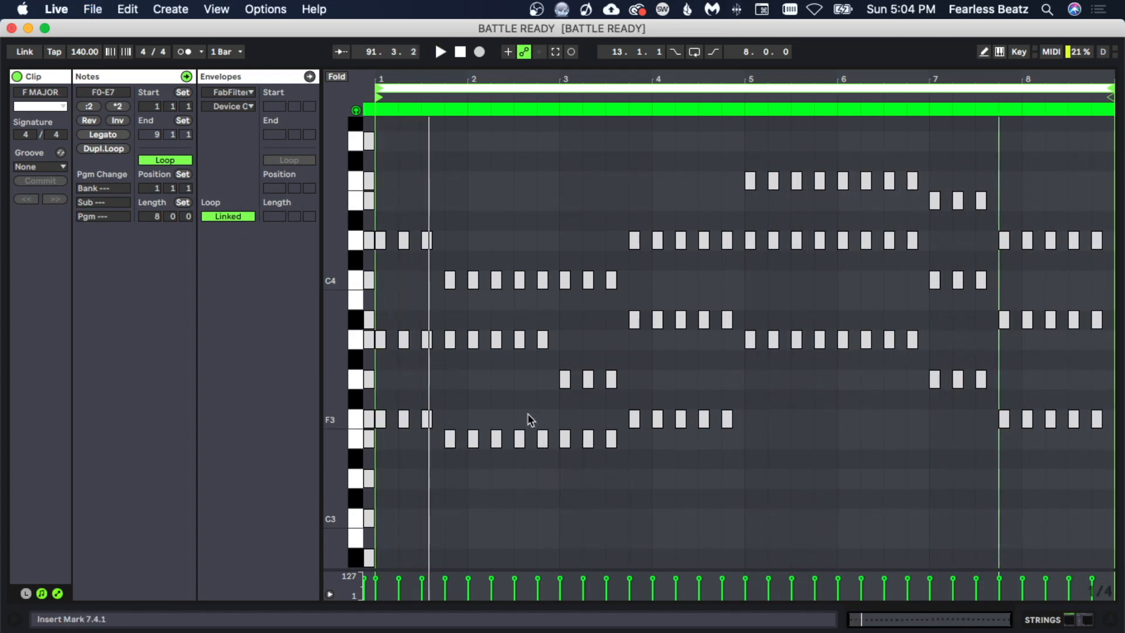
{"action": "scroll", "coordinate": [525, 411], "scroll_direction": "up", "scroll_amount": 3}
{"action": "scroll", "coordinate": [494, 377], "scroll_direction": "down", "scroll_amount": 3}
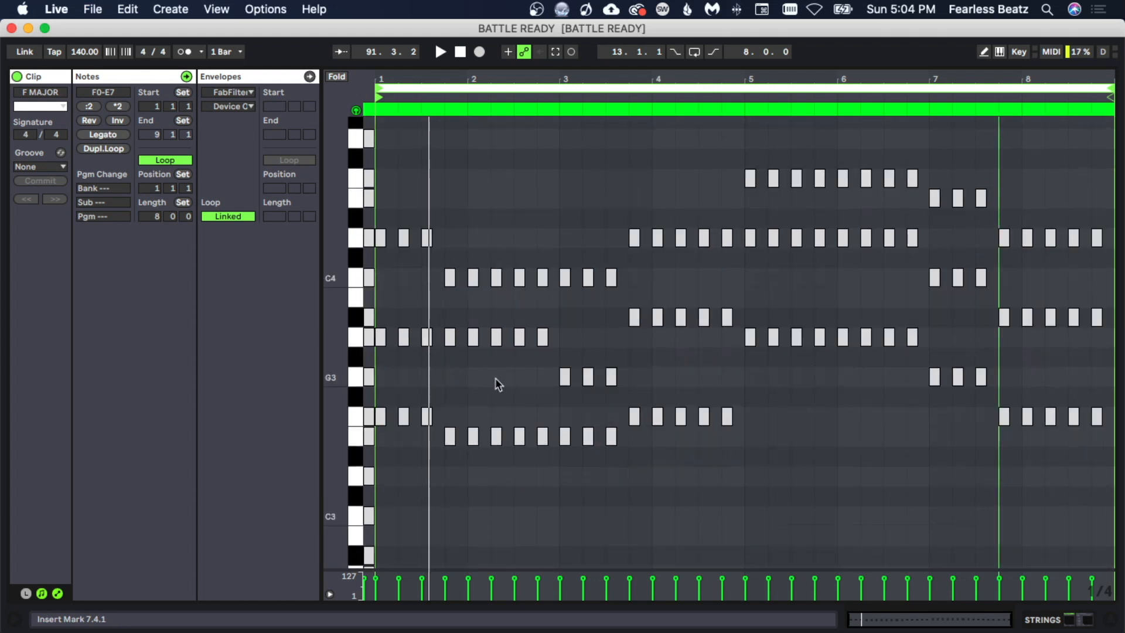
{"action": "scroll", "coordinate": [491, 381], "scroll_direction": "down", "scroll_amount": 1}
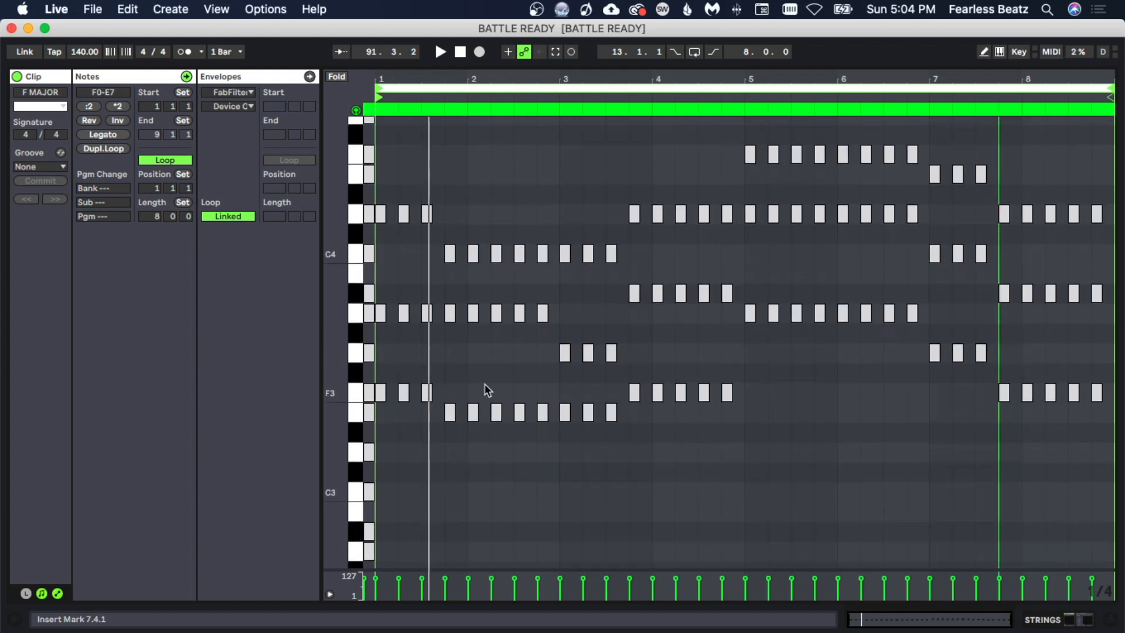
{"action": "left_click", "coordinate": [427, 359]}
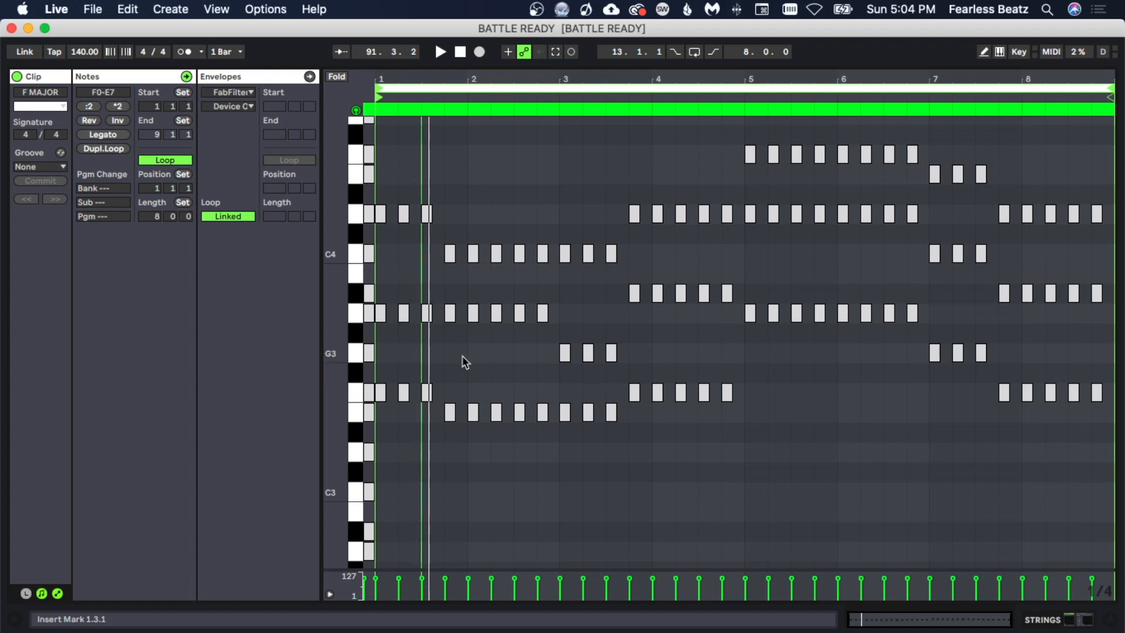
{"action": "scroll", "coordinate": [329, 294], "scroll_direction": "down", "scroll_amount": 2}
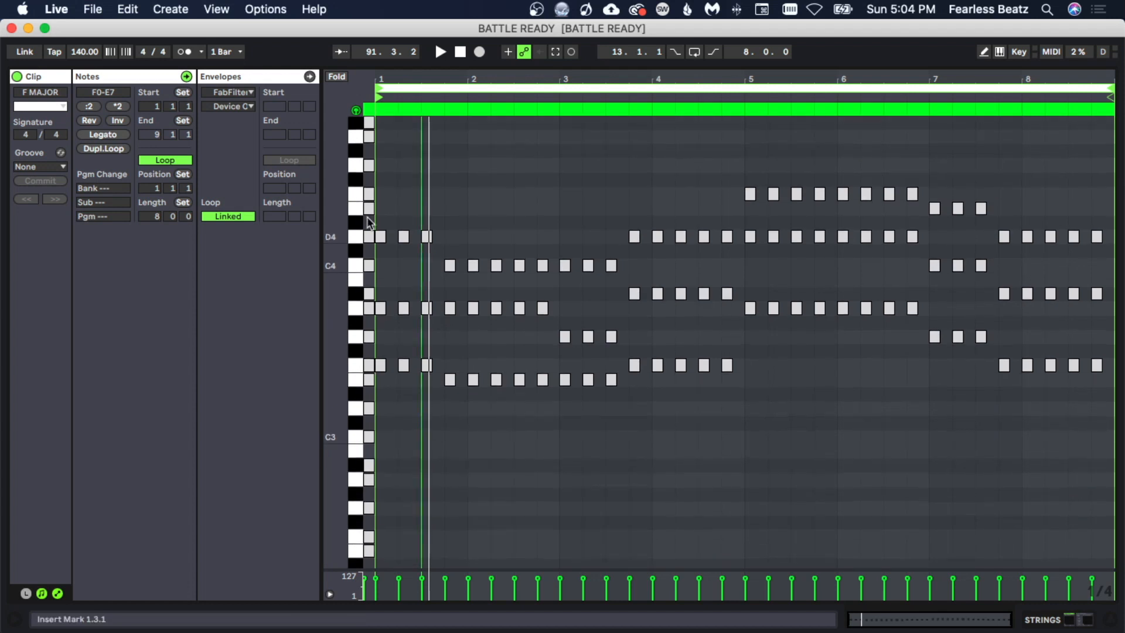
{"action": "left_click_drag", "start_coordinate": [373, 77], "coordinate": [373, 159]}
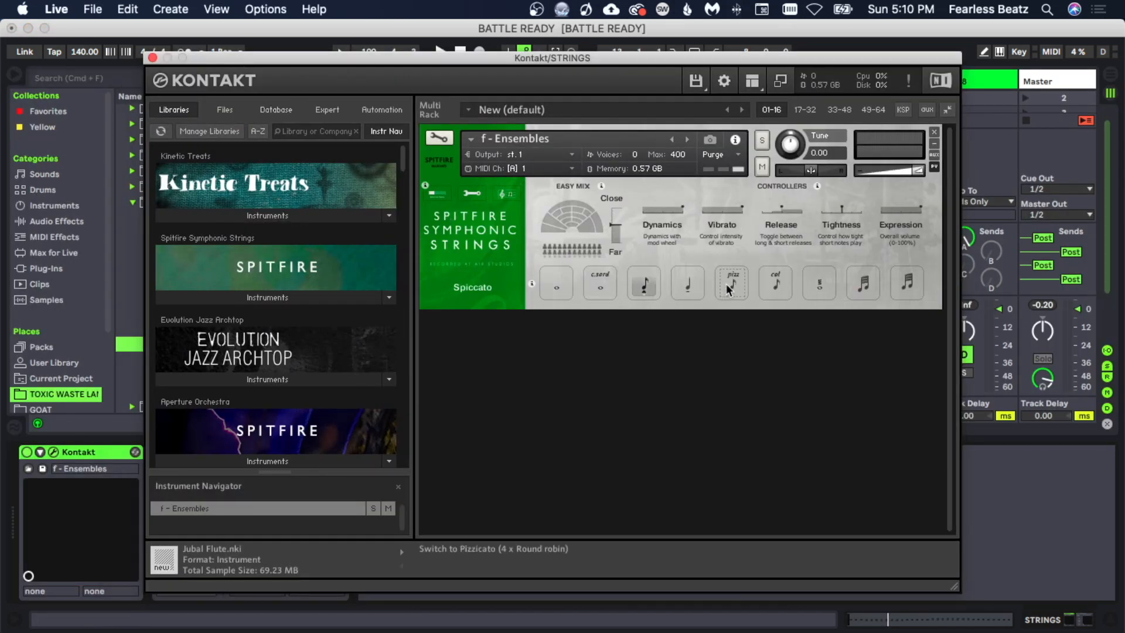
- Audition the Spiccato, Pizzicato, Long, Tremolo and other articulations of the Spitfire strings patch during playback
{"action": "key", "text": "space"}
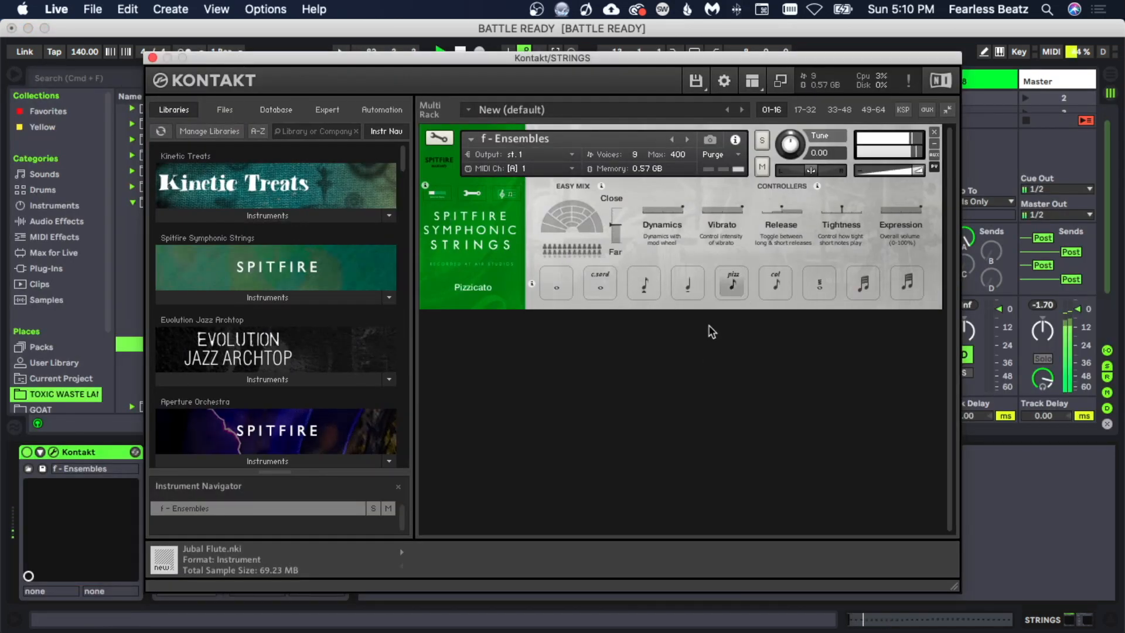
{"action": "left_click", "coordinate": [684, 291]}
{"action": "left_click", "coordinate": [651, 286]}
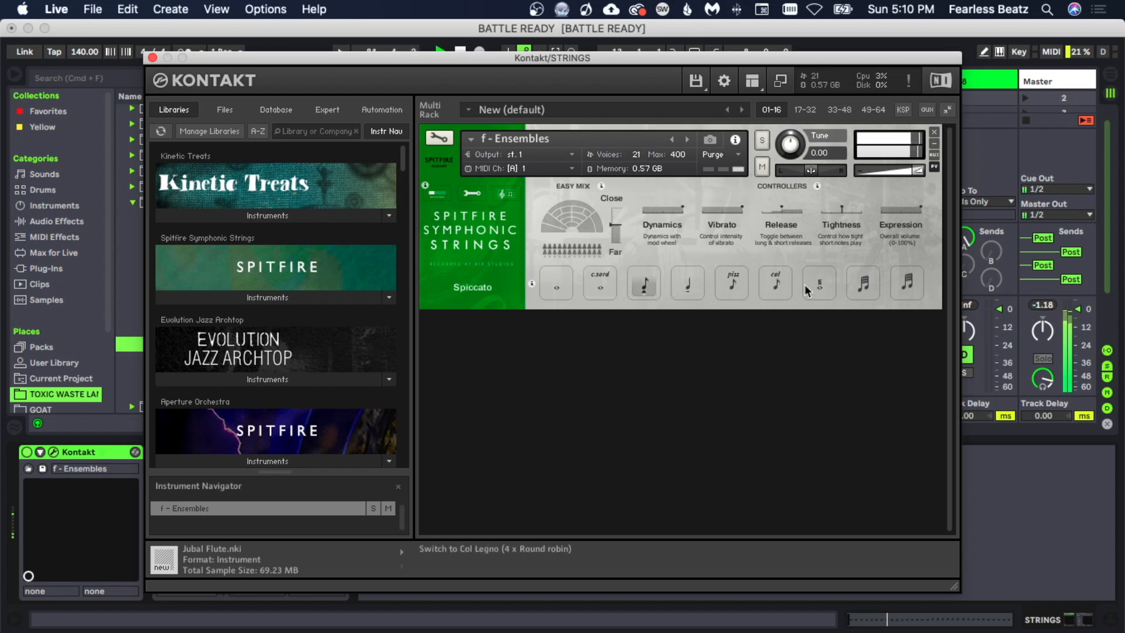
{"action": "left_click", "coordinate": [604, 288]}
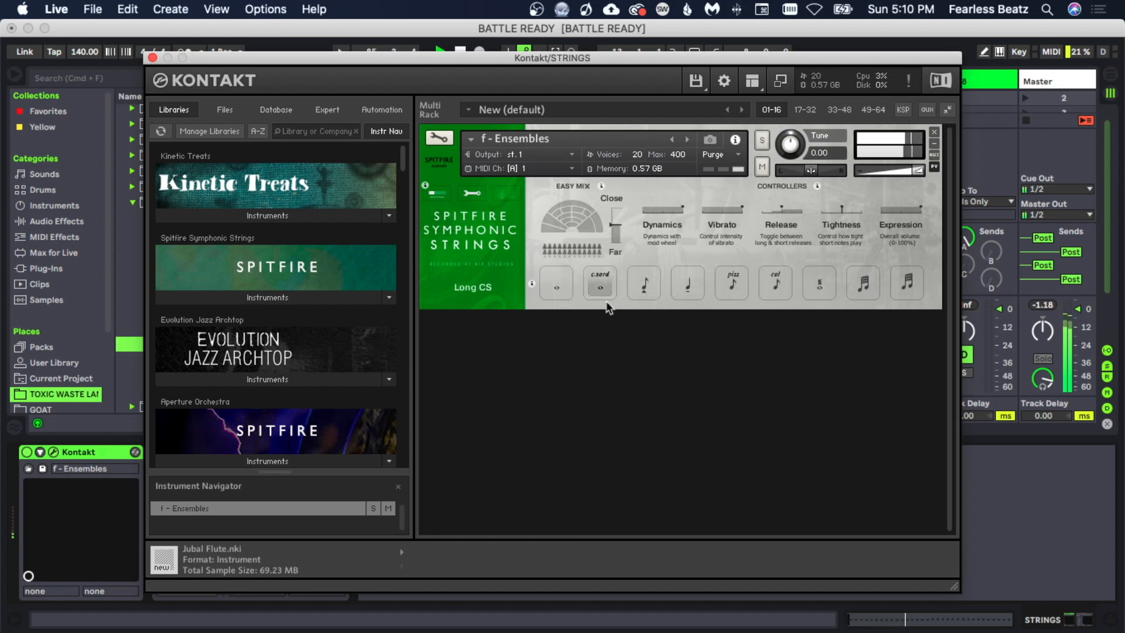
{"action": "left_click", "coordinate": [558, 286]}
{"action": "left_click", "coordinate": [814, 285]}
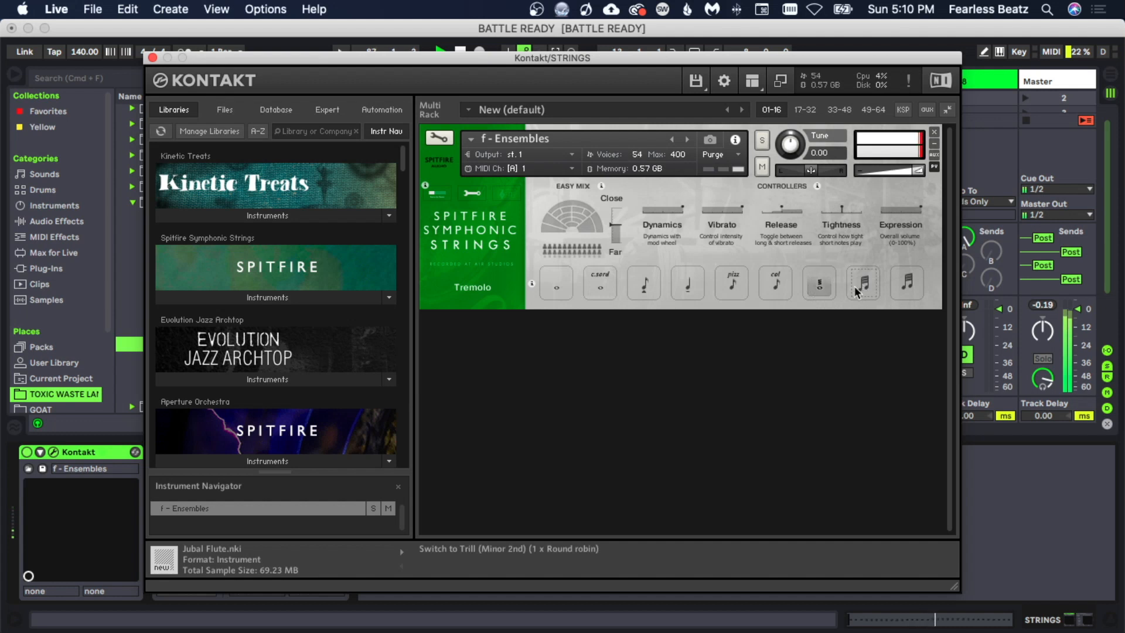
{"action": "left_click", "coordinate": [783, 287]}
{"action": "left_click", "coordinate": [732, 286]}
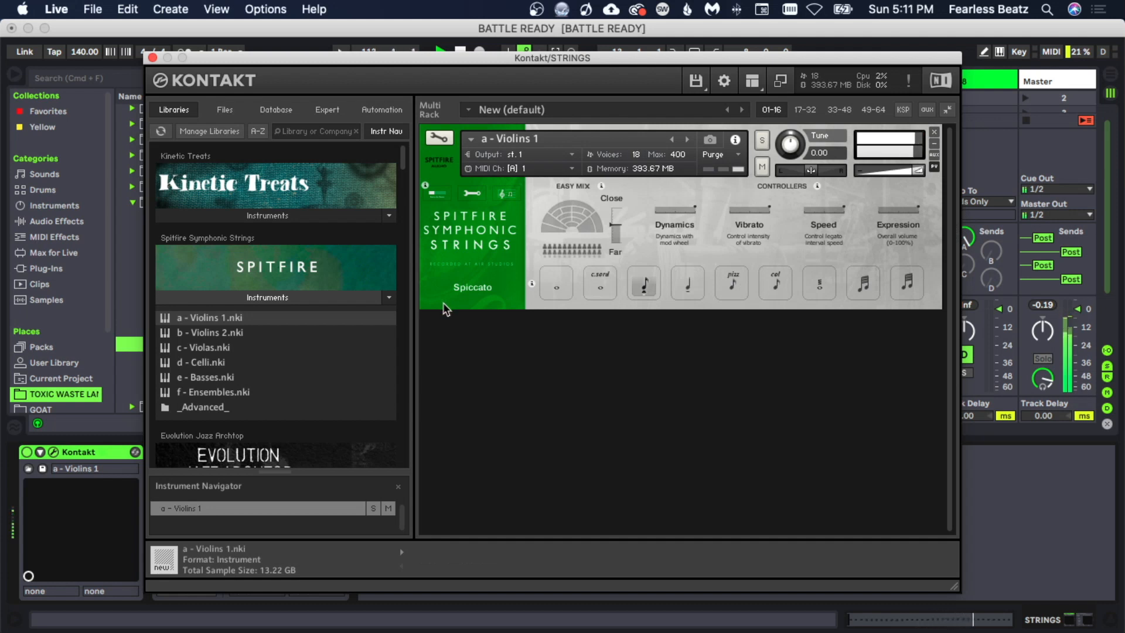
{"action": "key", "text": "space"}
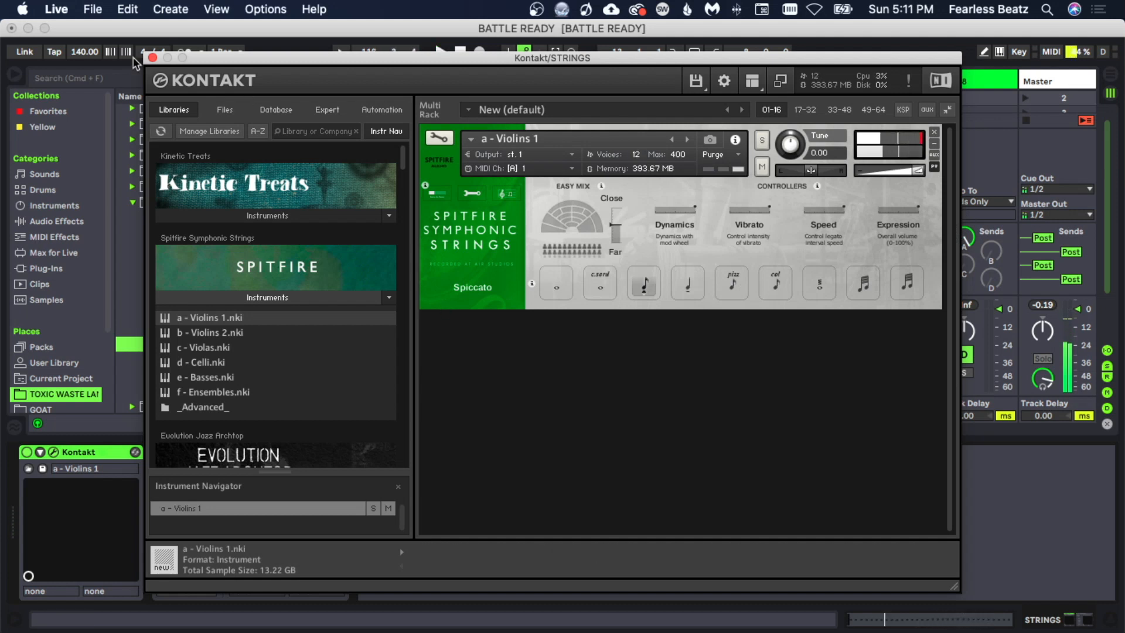
- Close the Kontakt window and set the strings track delay to -17 ms
{"action": "left_click", "coordinate": [153, 58]}
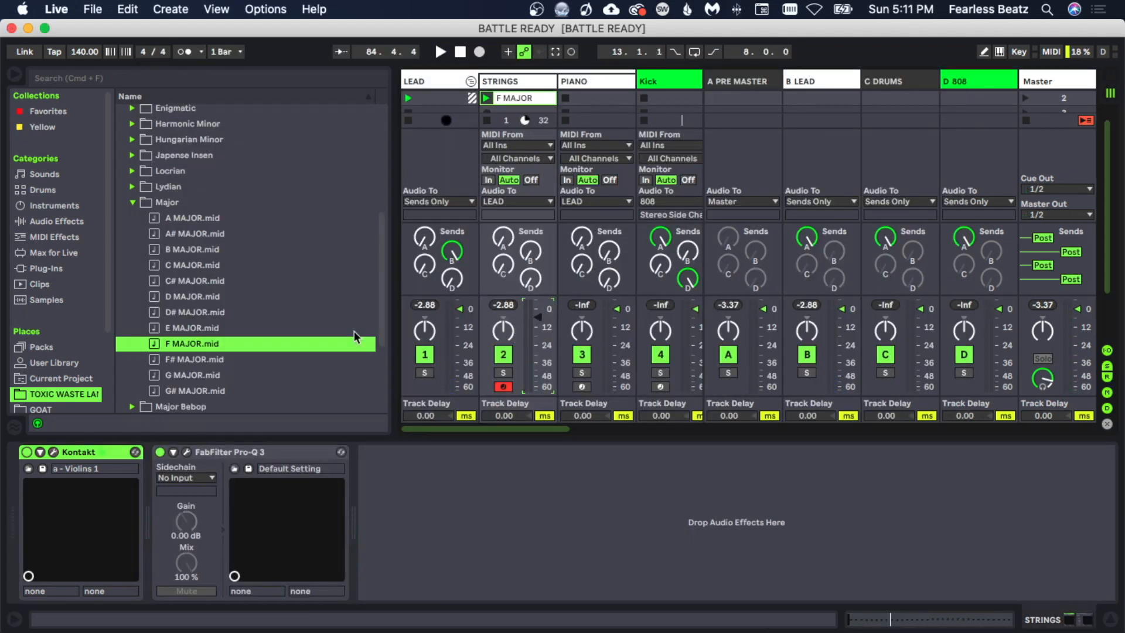
{"action": "left_click", "coordinate": [504, 415]}
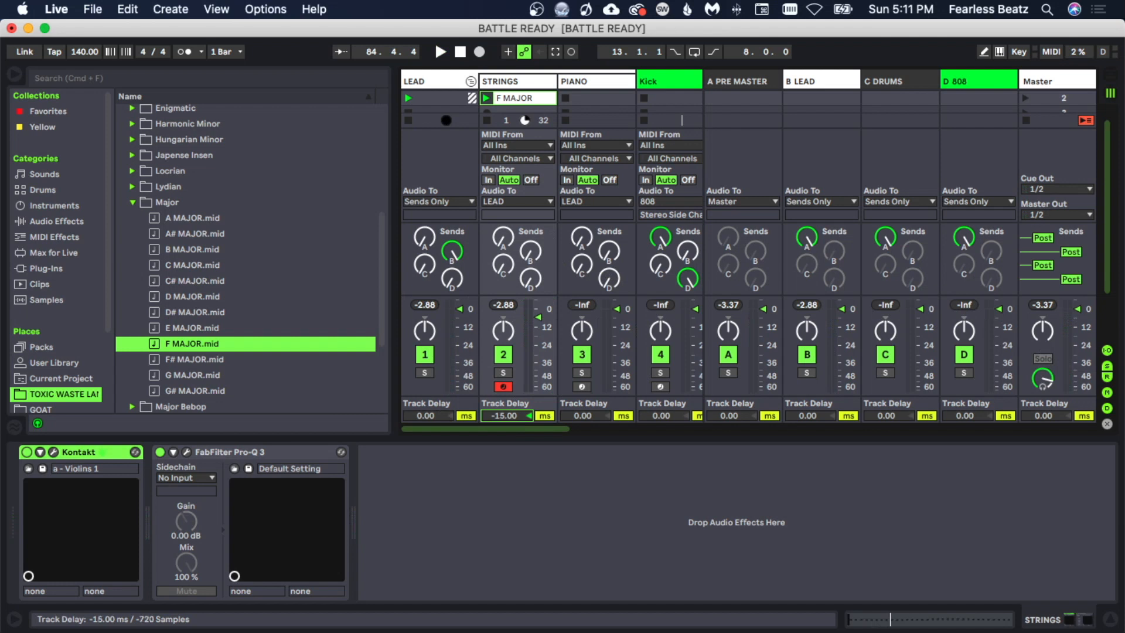
{"action": "left_click_drag", "start_coordinate": [503, 415], "coordinate": [504, 417]}
{"action": "key", "text": "space"}
{"action": "left_click", "coordinate": [184, 51]}
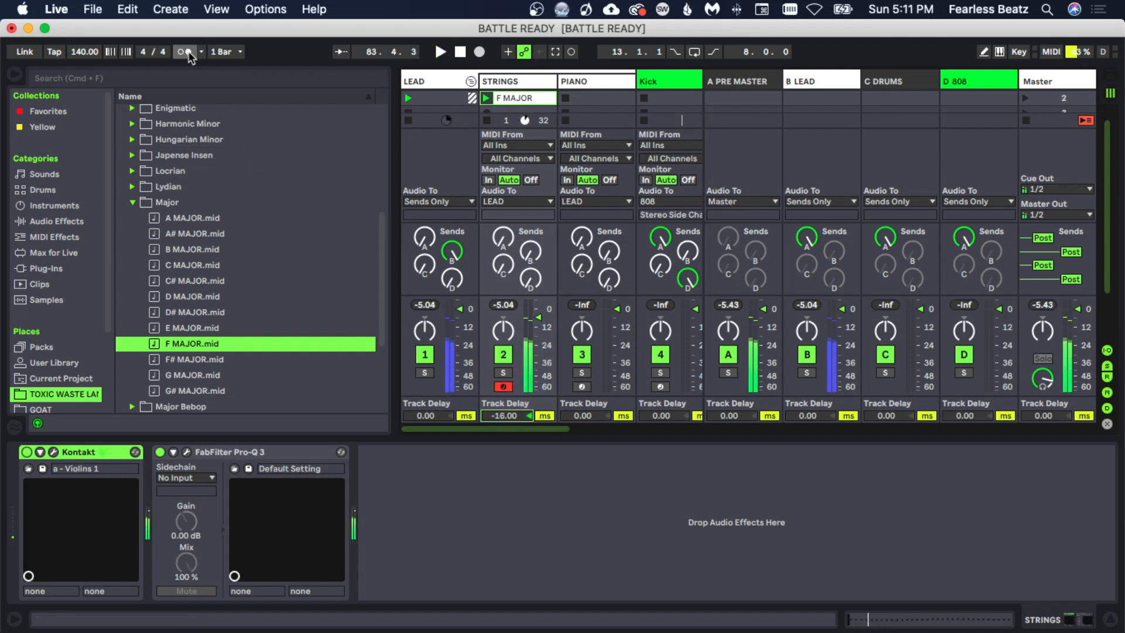
{"action": "left_click_drag", "start_coordinate": [504, 415], "coordinate": [503, 417]}
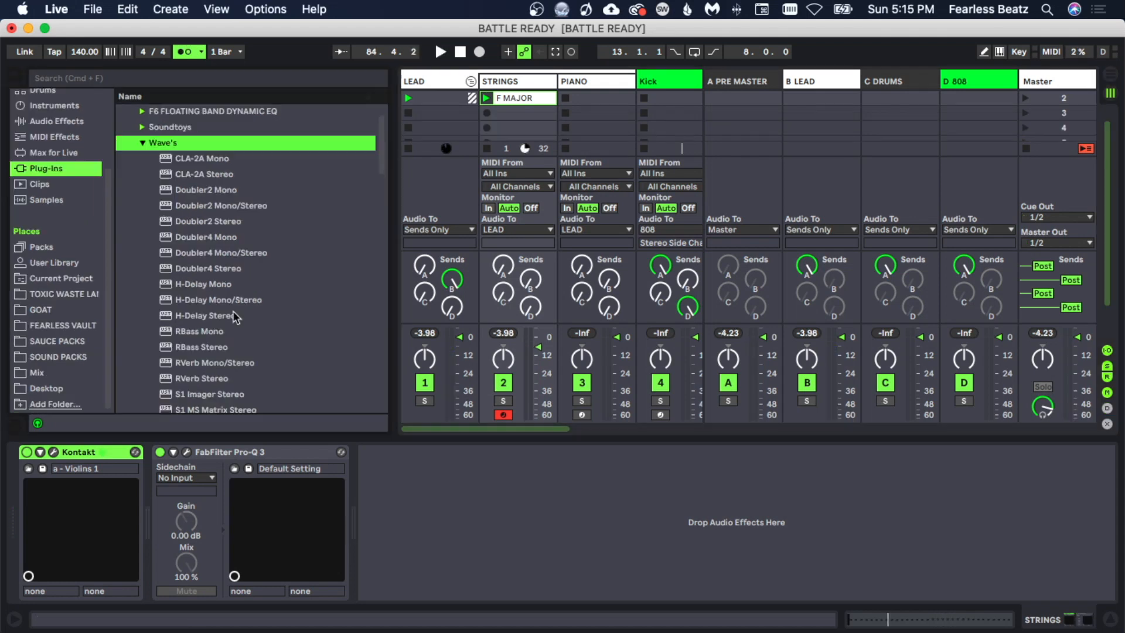
- Add Waves H-Delay Stereo to the strings track and place it before FabFilter Pro-Q 3
{"action": "double_click", "coordinate": [235, 315]}
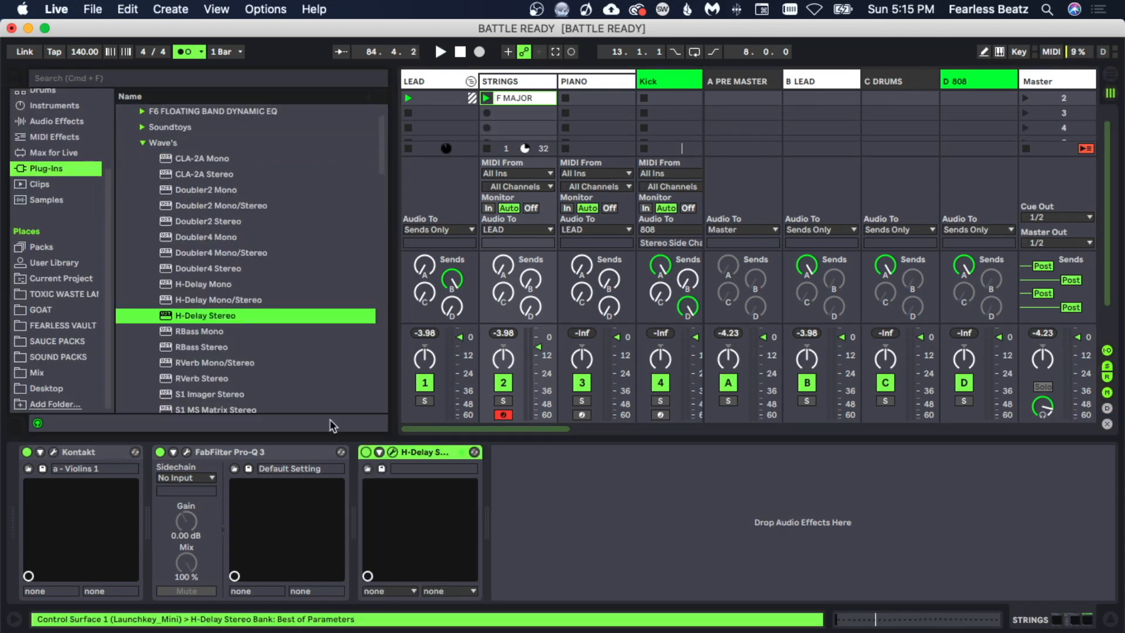
{"action": "left_click_drag", "start_coordinate": [414, 461], "coordinate": [227, 452]}
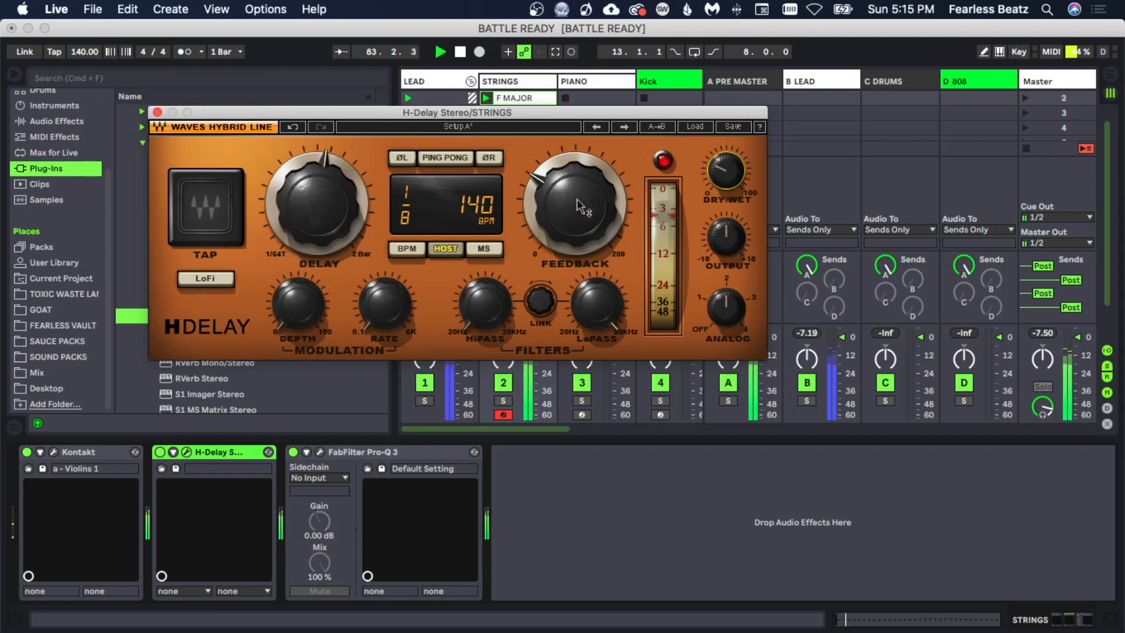
- Play back the arrangement to hear the strings through H-Delay
{"action": "mouse_move", "coordinate": [561, 198]}
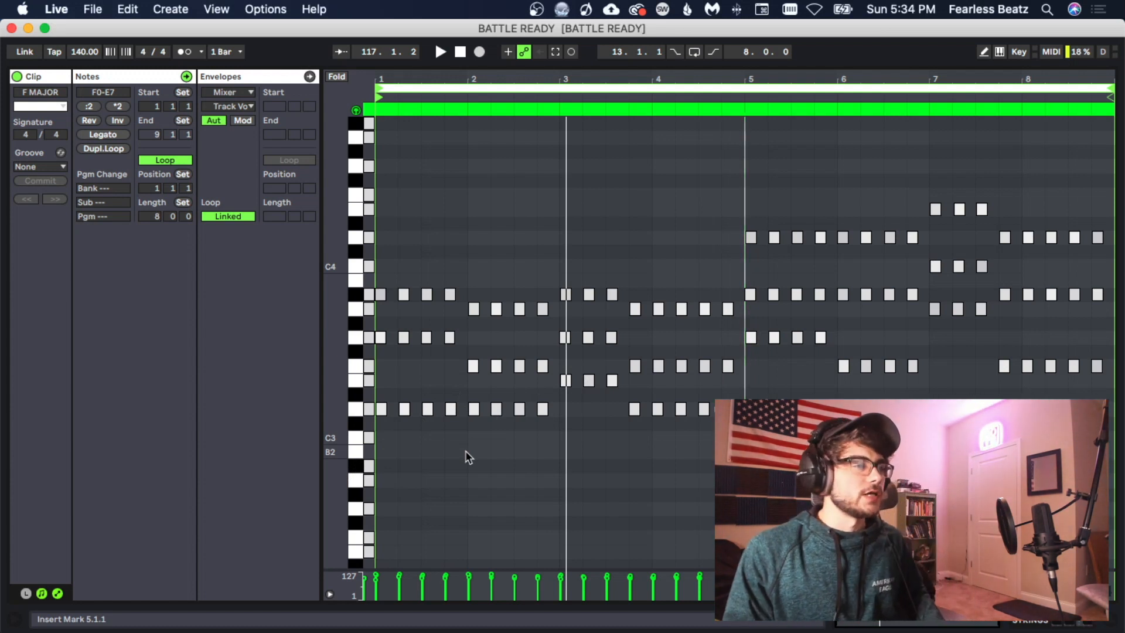
{"action": "key", "text": "space"}
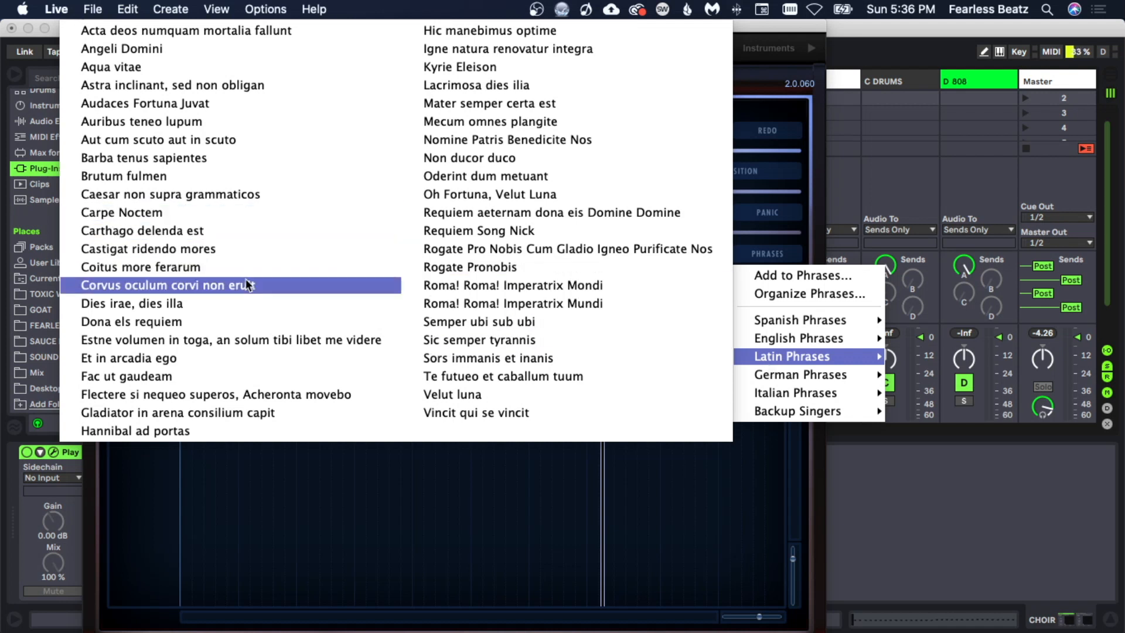
- Pick a Latin phrase in the choir instrument, undo an accidental note edit, and play the choir clip
{"action": "left_click", "coordinate": [199, 37]}
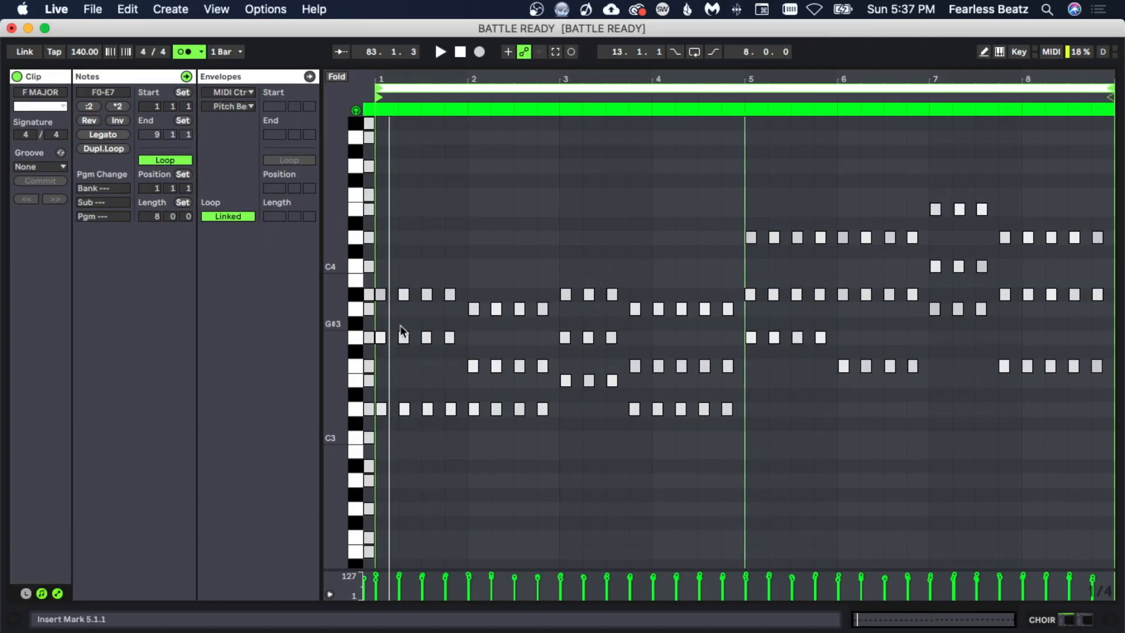
{"action": "mouse_move", "coordinate": [330, 318]}
{"action": "left_mouse_down"}
{"action": "mouse_move", "coordinate": [351, 319]}
{"action": "mouse_move", "coordinate": [308, 319]}
{"action": "mouse_move", "coordinate": [350, 319]}
{"action": "left_mouse_up"}
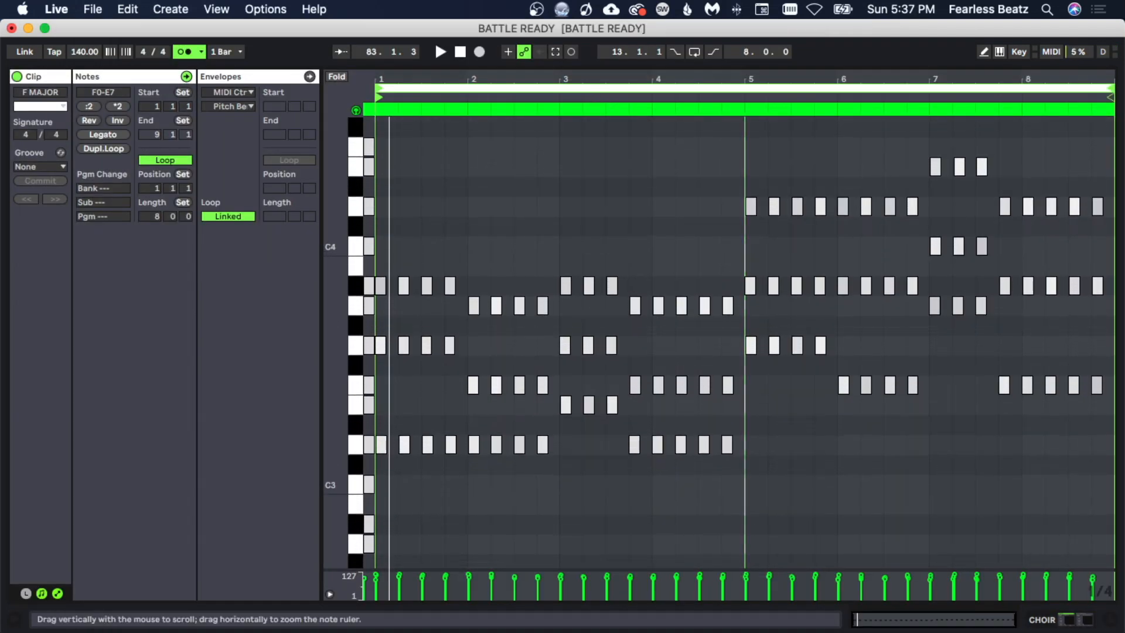
{"action": "left_click_drag", "start_coordinate": [383, 254], "coordinate": [381, 443]}
{"action": "key", "text": "ctrl+z"}
{"action": "key", "text": "space"}
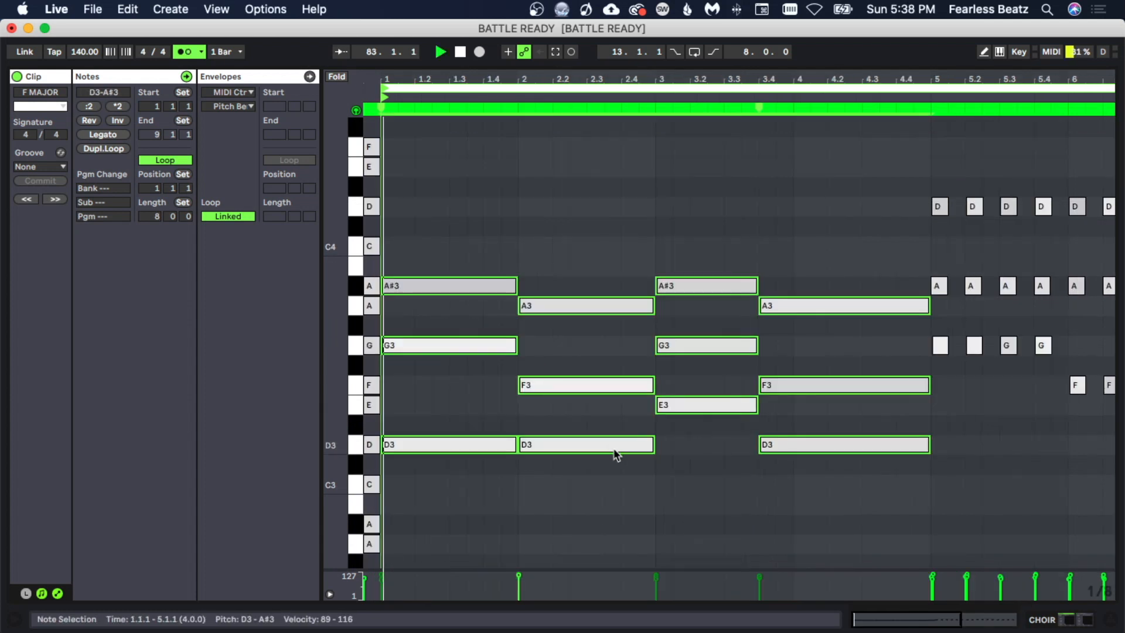
- Shorten the bar 3 choir chord and add a second short hit of it later in the bar
{"action": "left_click", "coordinate": [656, 509]}
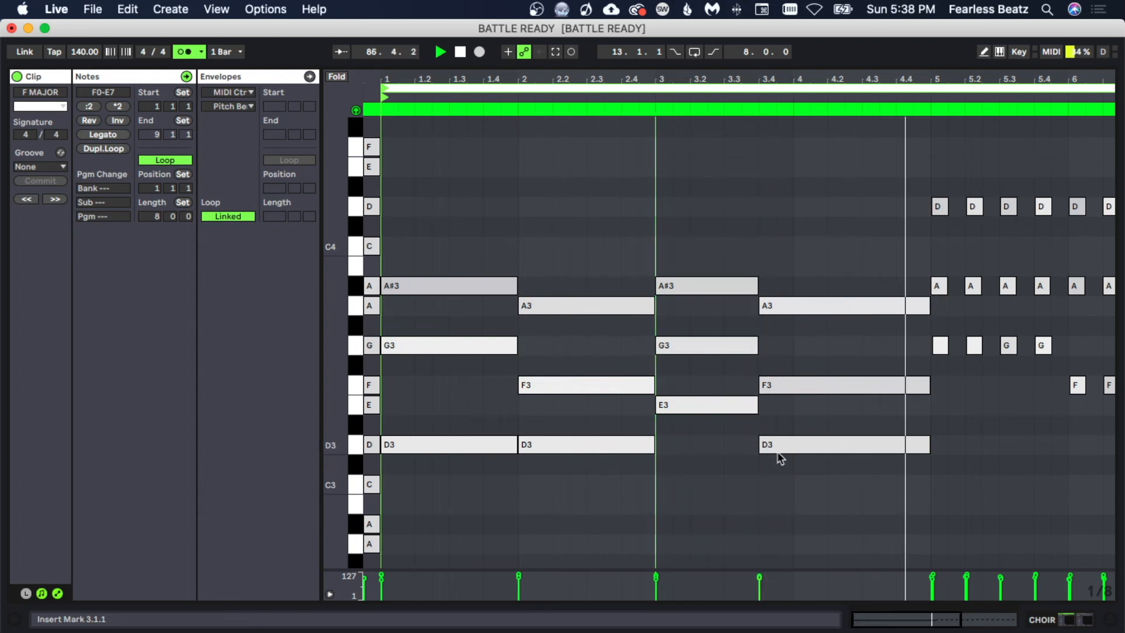
{"action": "mouse_move", "coordinate": [608, 447]}
{"action": "left_mouse_down"}
{"action": "mouse_move", "coordinate": [636, 315]}
{"action": "mouse_move", "coordinate": [624, 459]}
{"action": "left_mouse_up"}
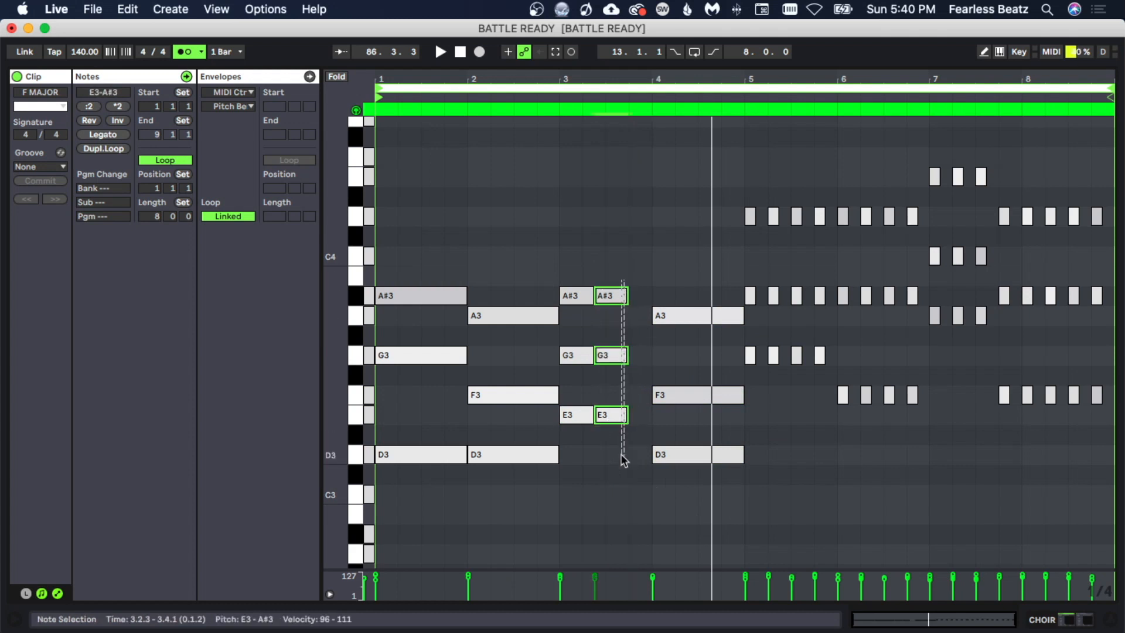
{"action": "left_click_drag", "start_coordinate": [609, 420], "coordinate": [621, 420]}
{"action": "mouse_move", "coordinate": [614, 467]}
{"action": "left_mouse_down"}
{"action": "mouse_move", "coordinate": [588, 403]}
{"action": "mouse_move", "coordinate": [590, 293]}
{"action": "mouse_move", "coordinate": [602, 292]}
{"action": "left_mouse_up"}
{"action": "key", "text": "space"}
{"action": "left_click", "coordinate": [624, 498]}
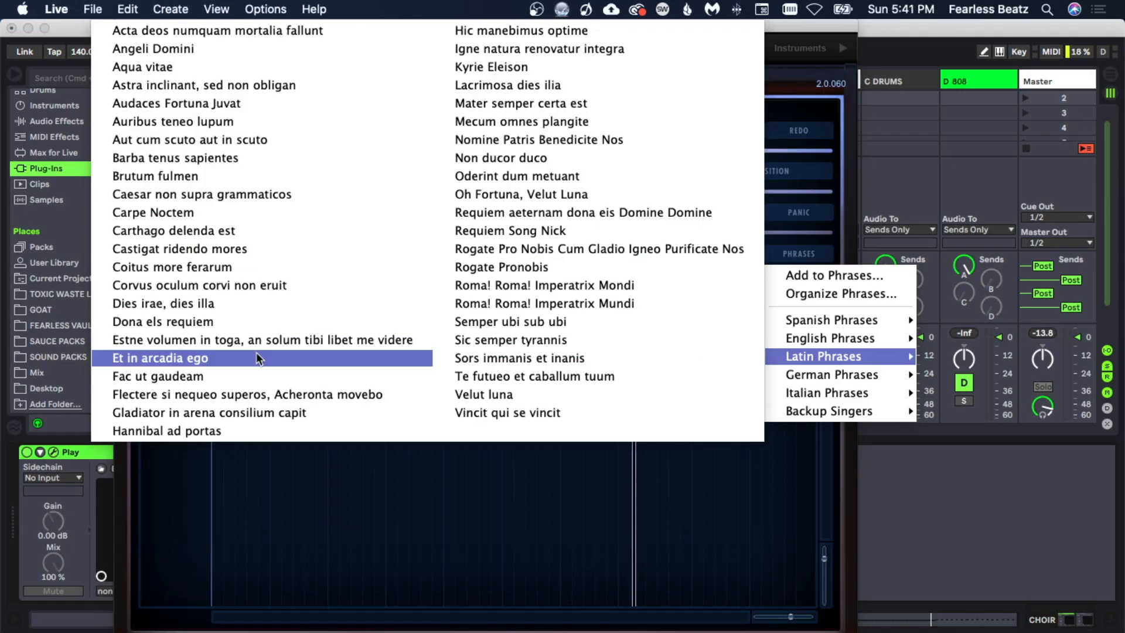
- Set the choir phrase to Et in arcadia ego and try the choir notes an octave down and back up
{"action": "left_click", "coordinate": [256, 353]}
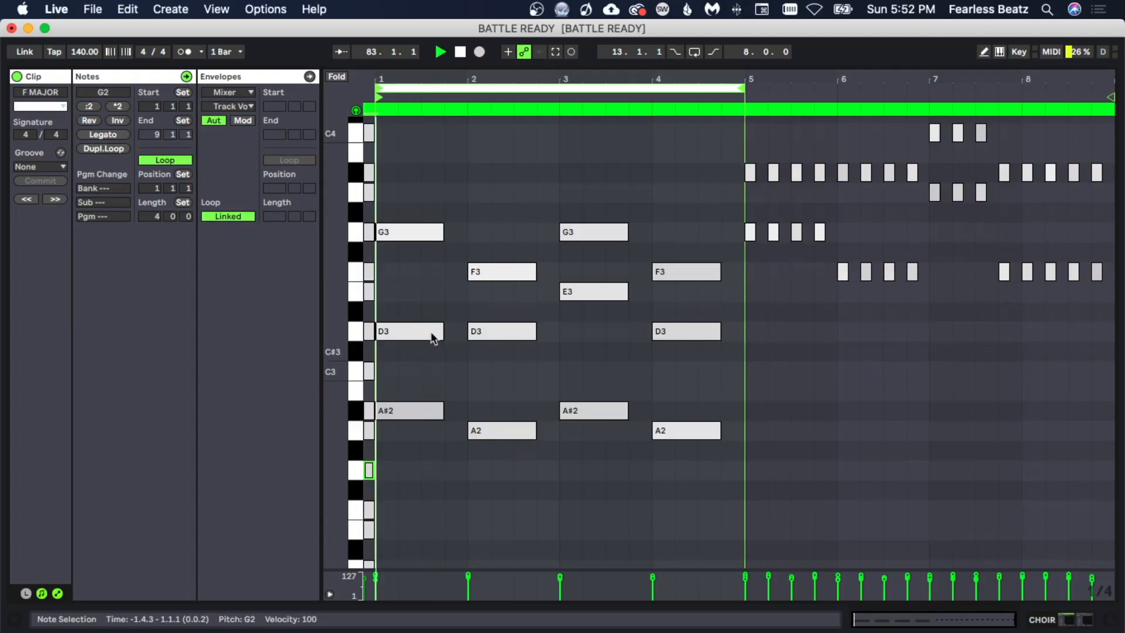
{"action": "left_click_drag", "start_coordinate": [408, 184], "coordinate": [682, 497]}
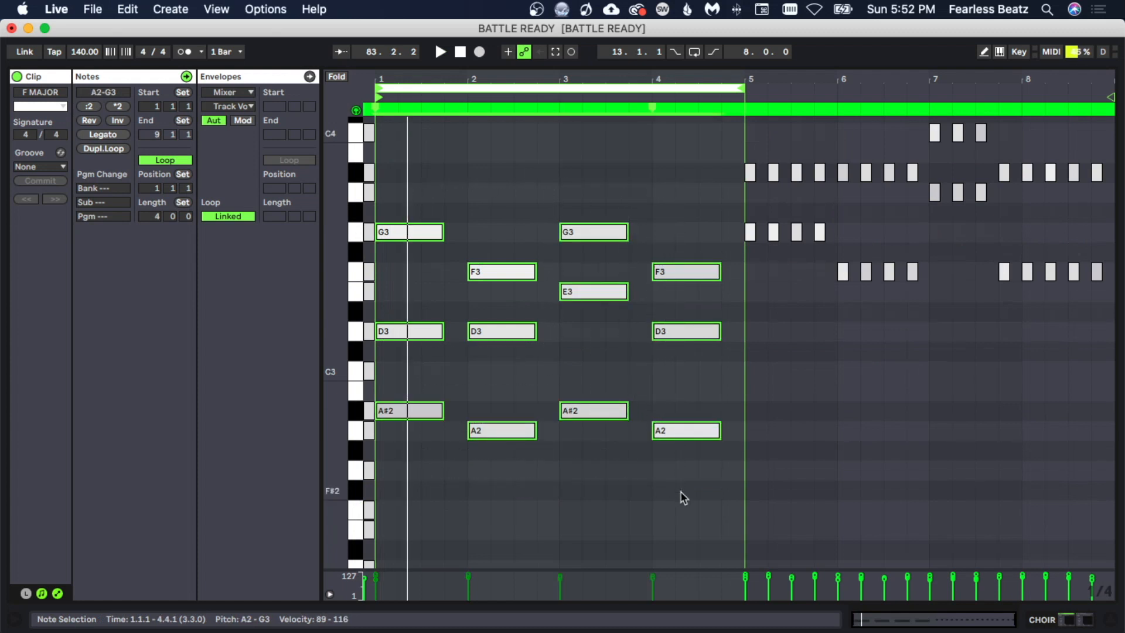
{"action": "key", "text": "shift+Down"}
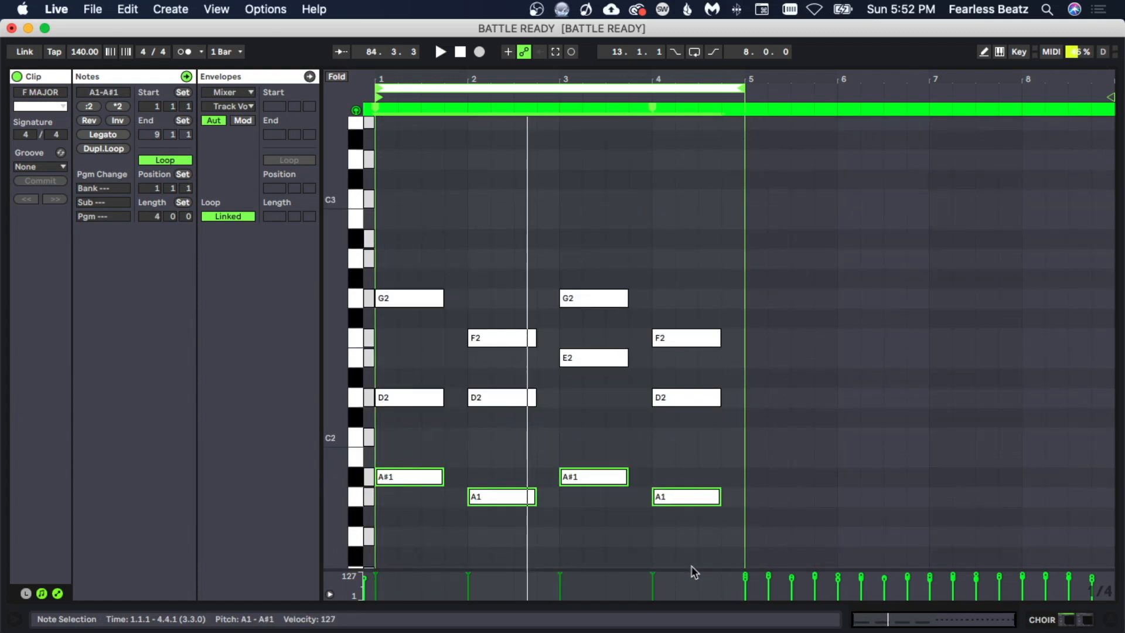
{"action": "key", "text": "shift+Up"}
{"action": "key", "text": "space"}
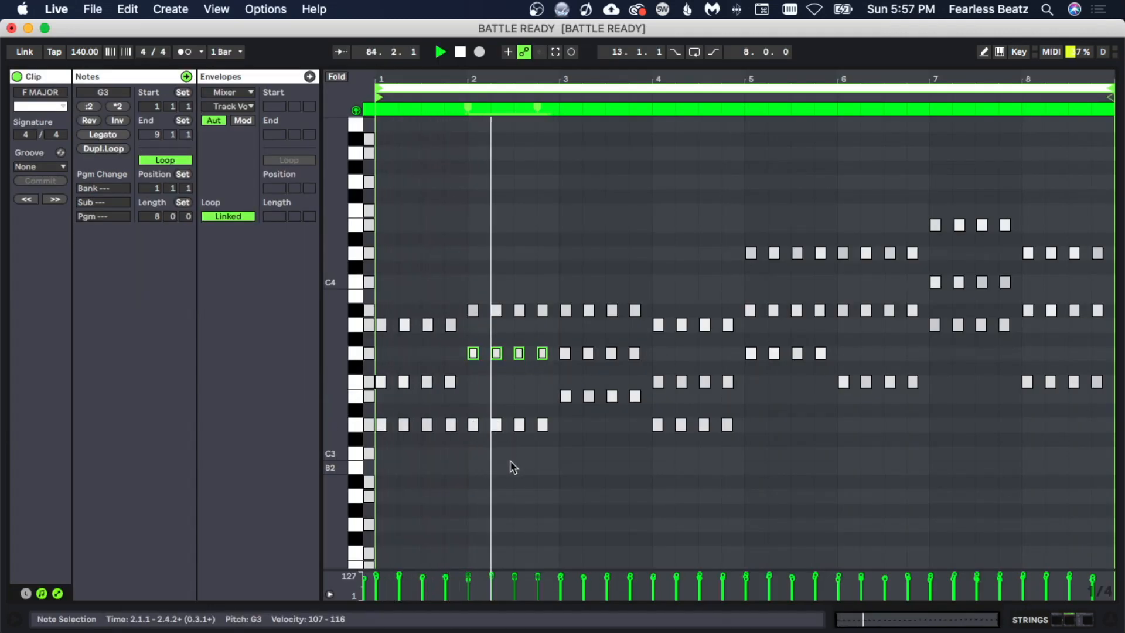
- Move a group of strings notes around bar 3 up an octave and audition the clip
{"action": "left_click_drag", "start_coordinate": [535, 459], "coordinate": [670, 484]}
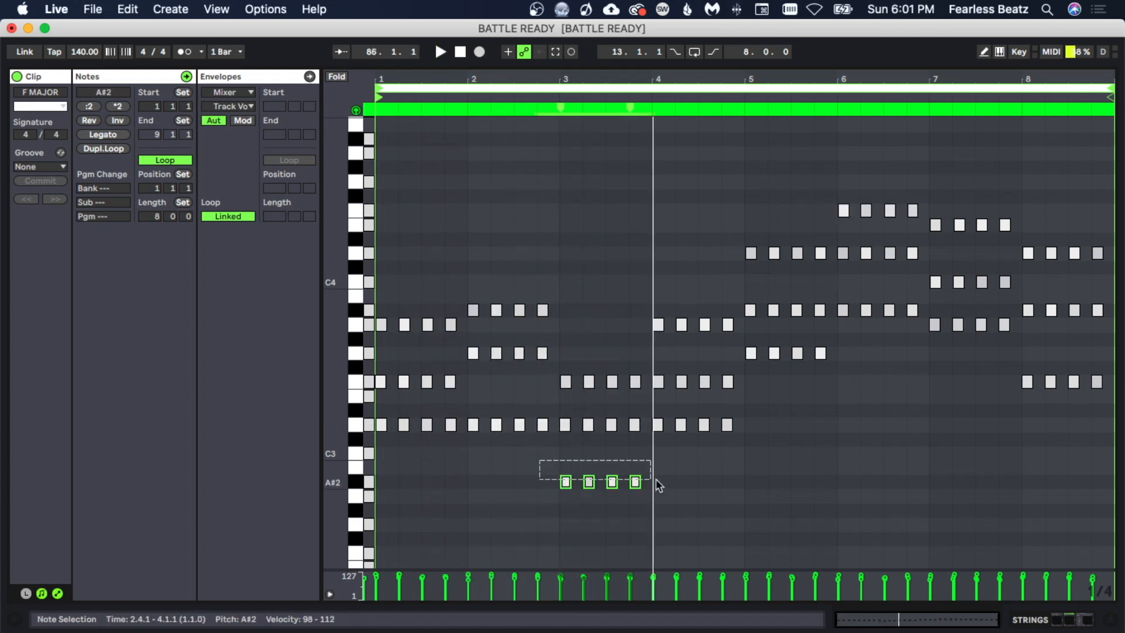
{"action": "key", "text": "shift+Up"}
{"action": "key", "text": "space"}
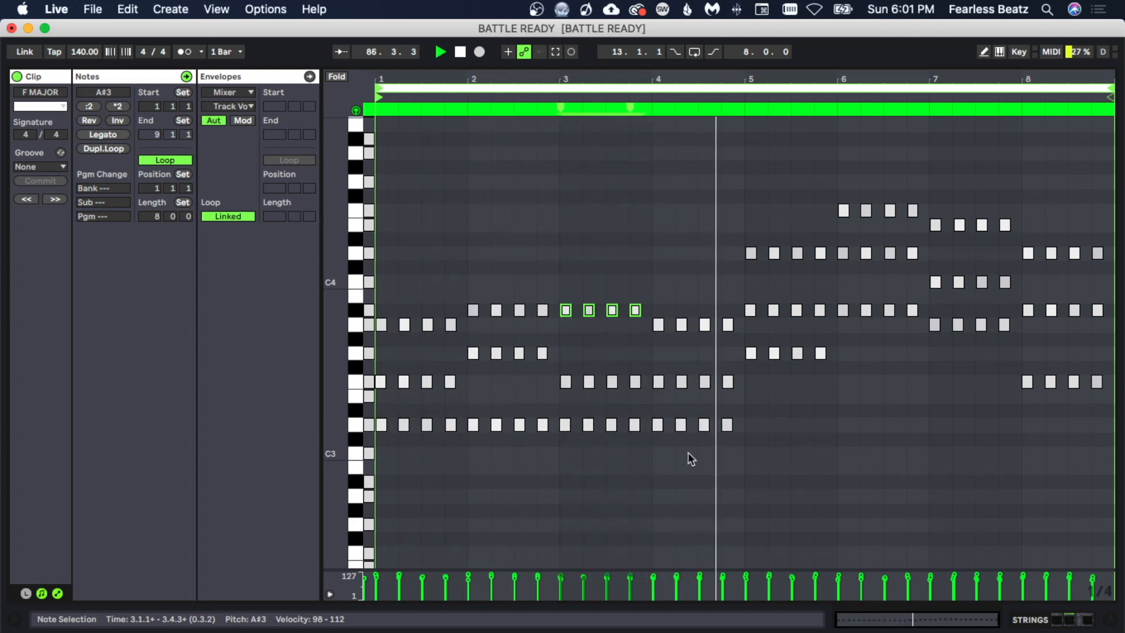
{"action": "key", "text": "space"}
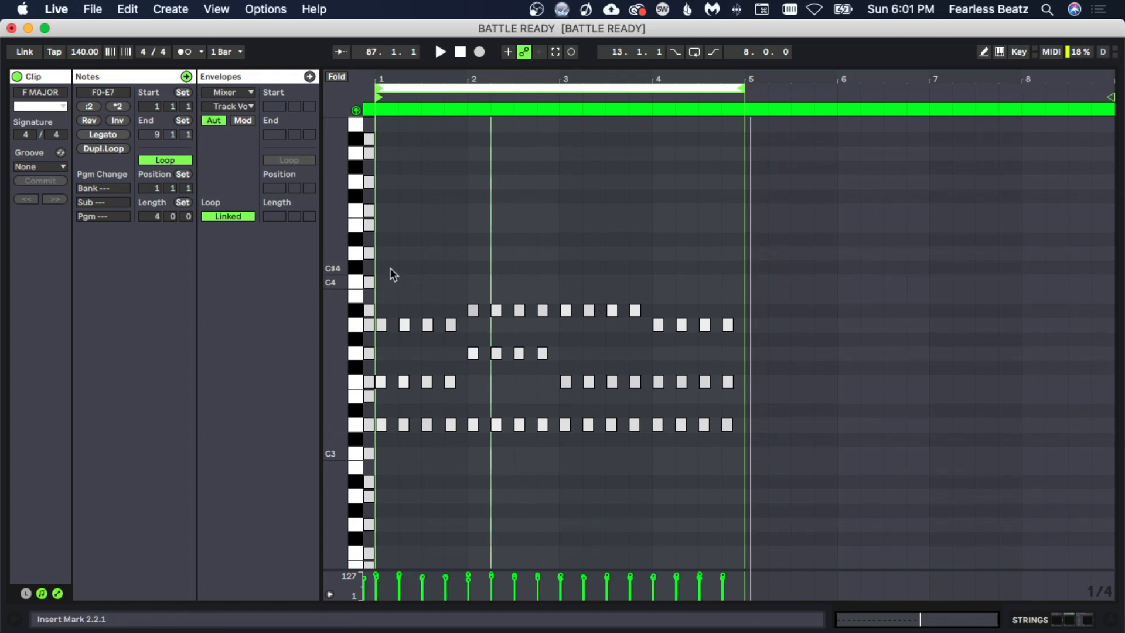
- Lower the first G2 note to F2 and the first A#2 note to A2 in the choir clip
{"action": "left_click_drag", "start_coordinate": [390, 268], "coordinate": [853, 510]}
{"action": "left_click", "coordinate": [697, 499]}
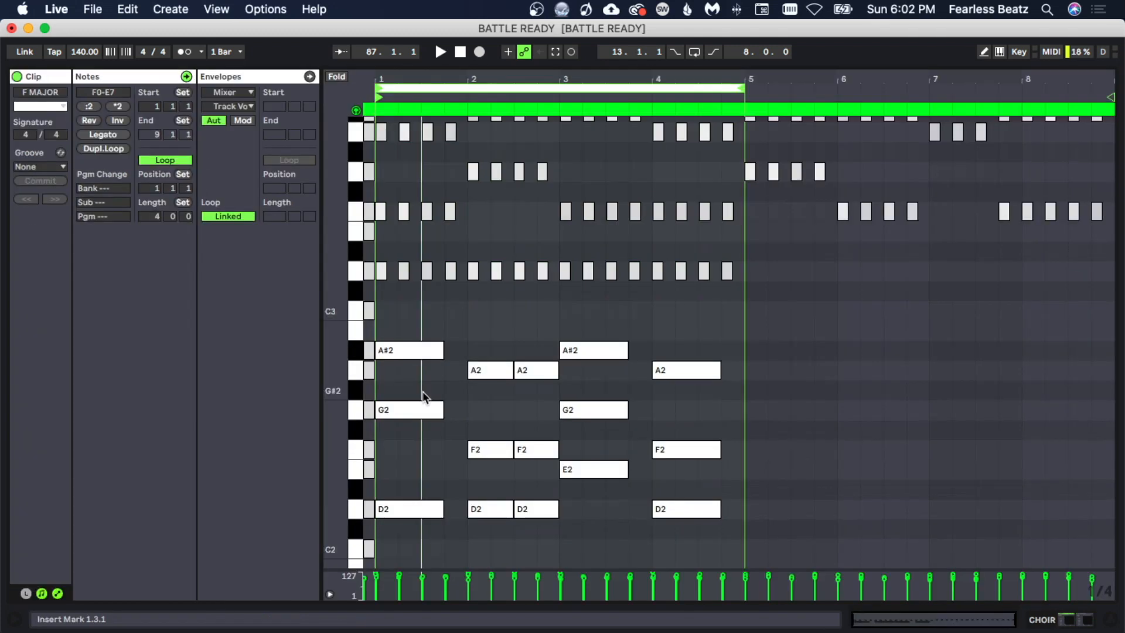
{"action": "left_click", "coordinate": [422, 411]}
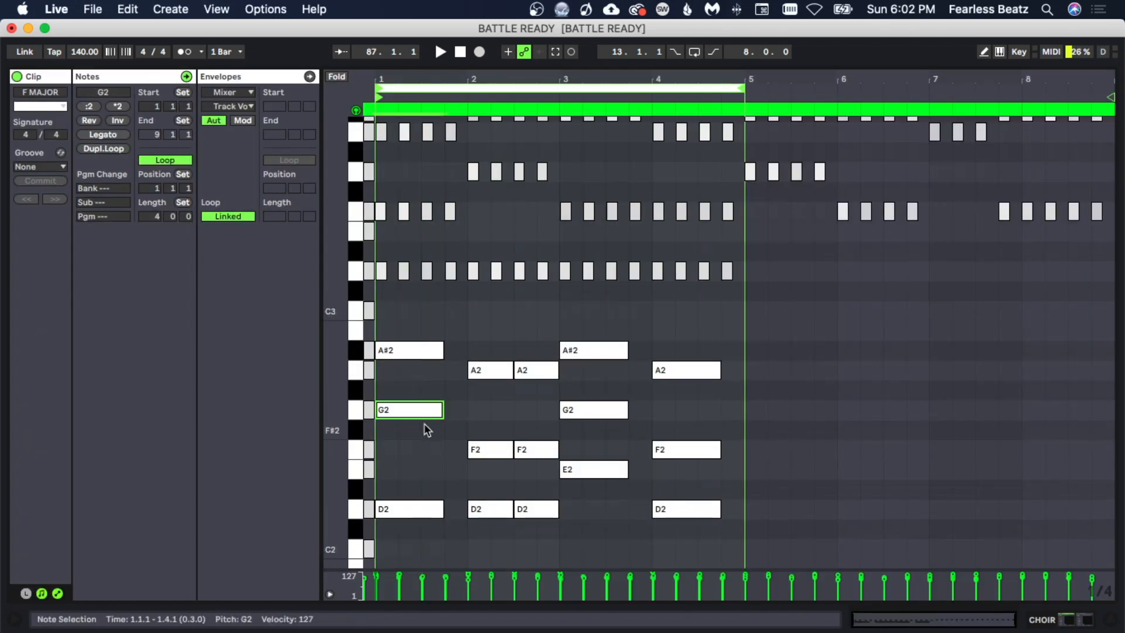
{"action": "key", "text": "Down"}
{"action": "key", "text": "Down"}
{"action": "scroll", "coordinate": [405, 255], "scroll_direction": "up", "scroll_amount": 2}
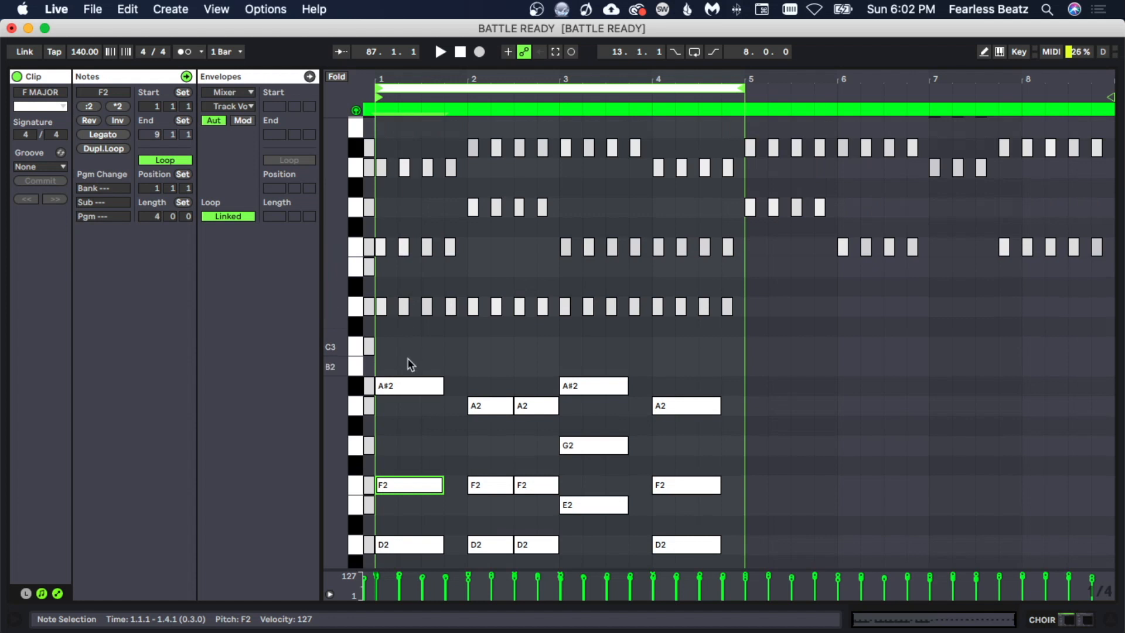
{"action": "left_click", "coordinate": [415, 387]}
{"action": "key", "text": "Down"}
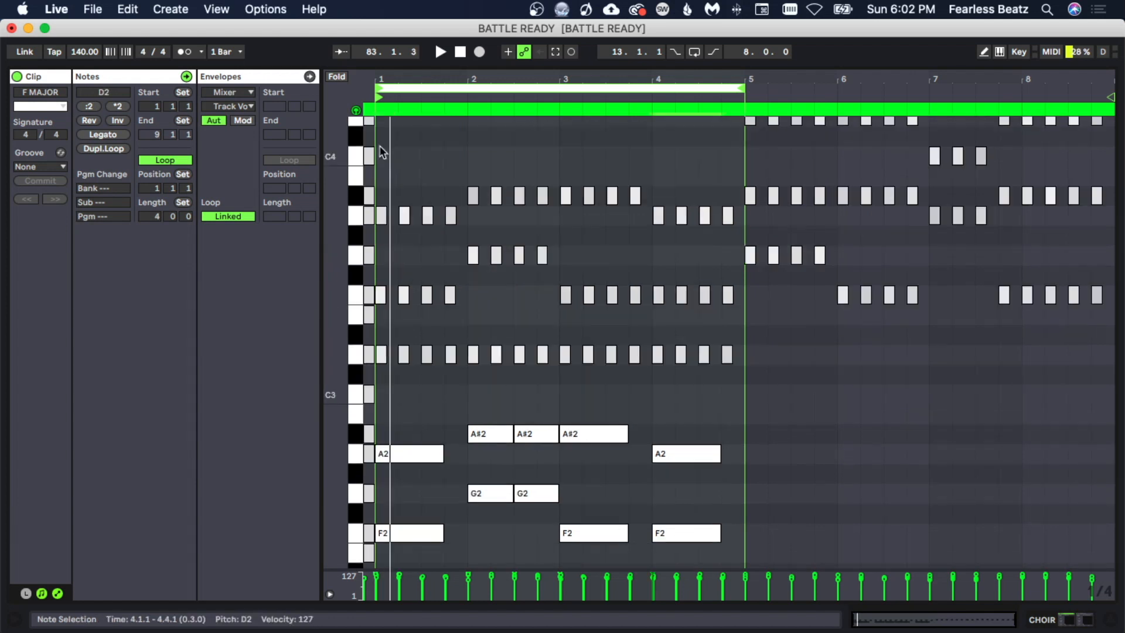
- Delete the upper chord notes from the choir clip, keeping only the low voicing, and play it
{"action": "left_click_drag", "start_coordinate": [381, 148], "coordinate": [734, 377]}
{"action": "key", "text": "Delete"}
{"action": "scroll", "coordinate": [732, 384], "scroll_direction": "down", "scroll_amount": 5}
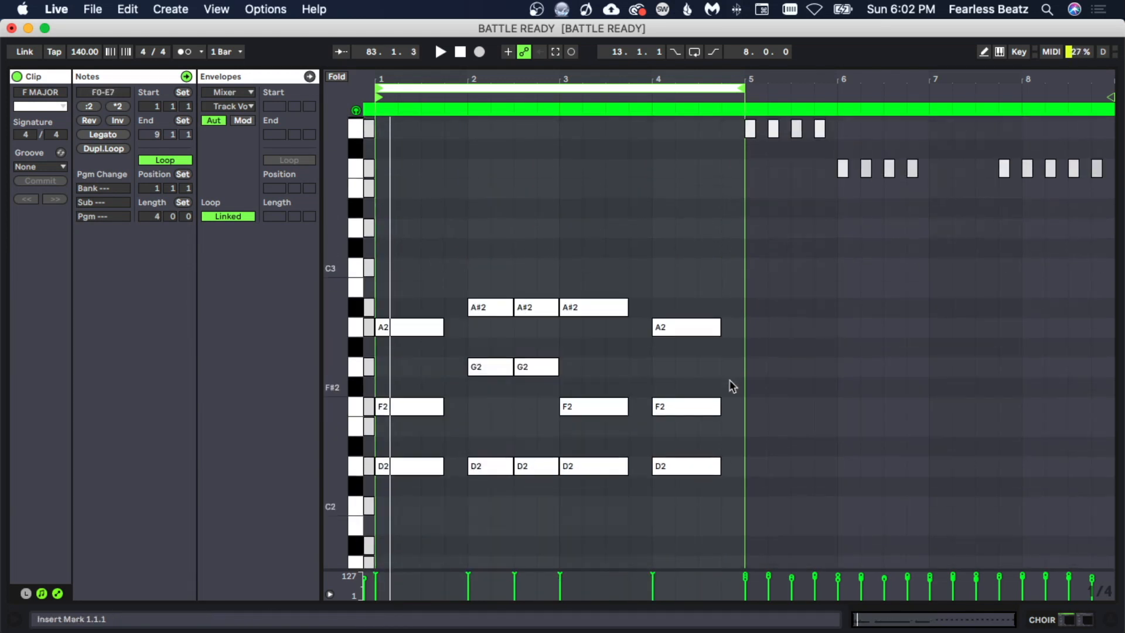
{"action": "scroll", "coordinate": [733, 383], "scroll_direction": "down", "scroll_amount": 2}
{"action": "key", "text": "space"}
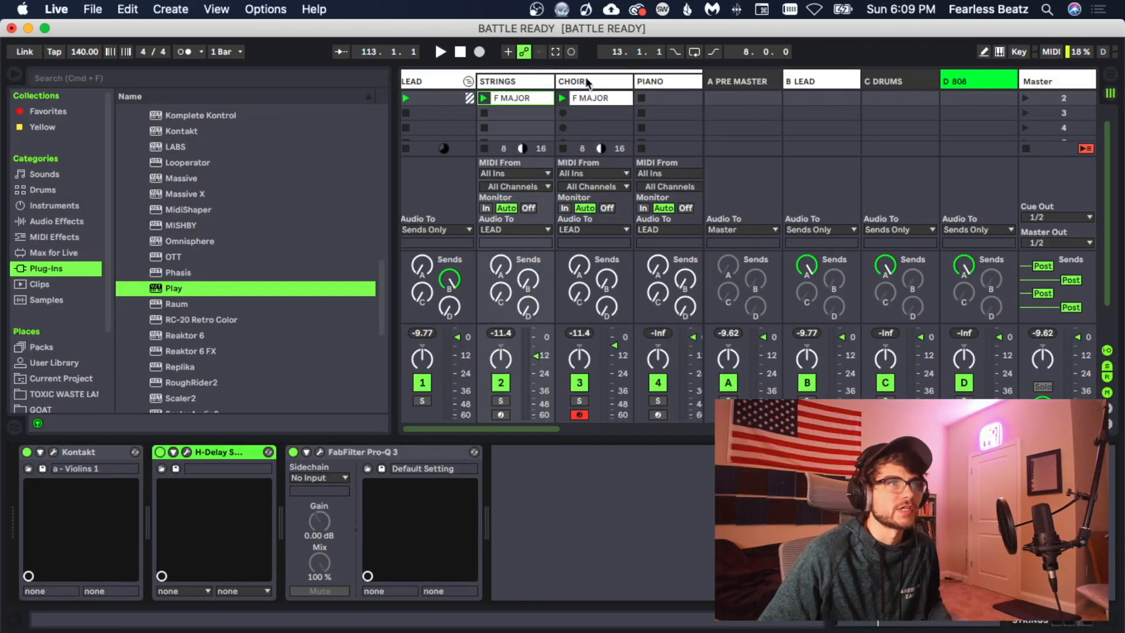
- Duplicate the choir track and extend the last A2 note in the copy's clip to the end of bar 4
{"action": "left_click", "coordinate": [586, 80]}
{"action": "right_click", "coordinate": [628, 83]}
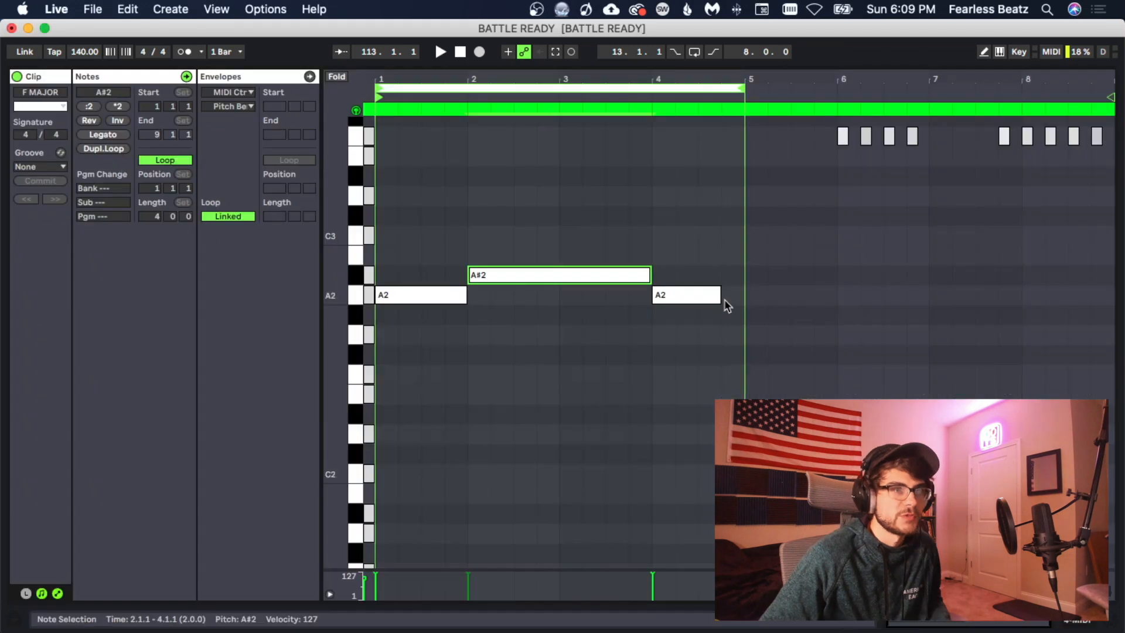
{"action": "left_click", "coordinate": [725, 296]}
{"action": "left_click_drag", "start_coordinate": [719, 295], "coordinate": [744, 294]}
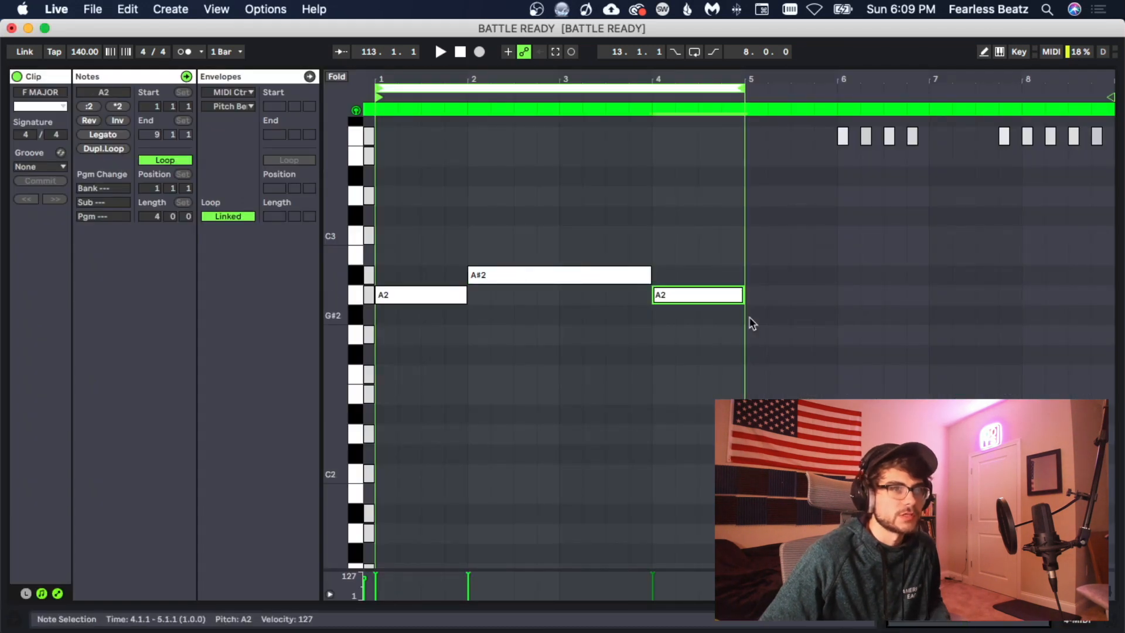
{"action": "left_click_drag", "start_coordinate": [735, 340], "coordinate": [411, 212]}
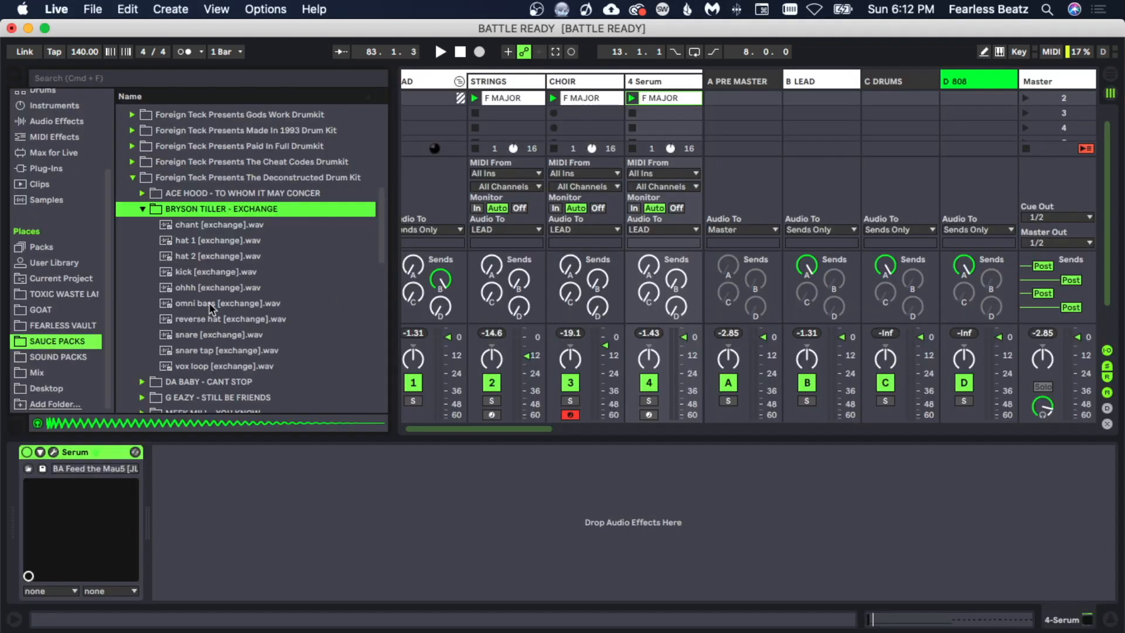
- Load the omni bass [exchange] sample onto the new track and copy its notes an octave down
{"action": "left_click", "coordinate": [208, 302]}
{"action": "double_click", "coordinate": [209, 303]}
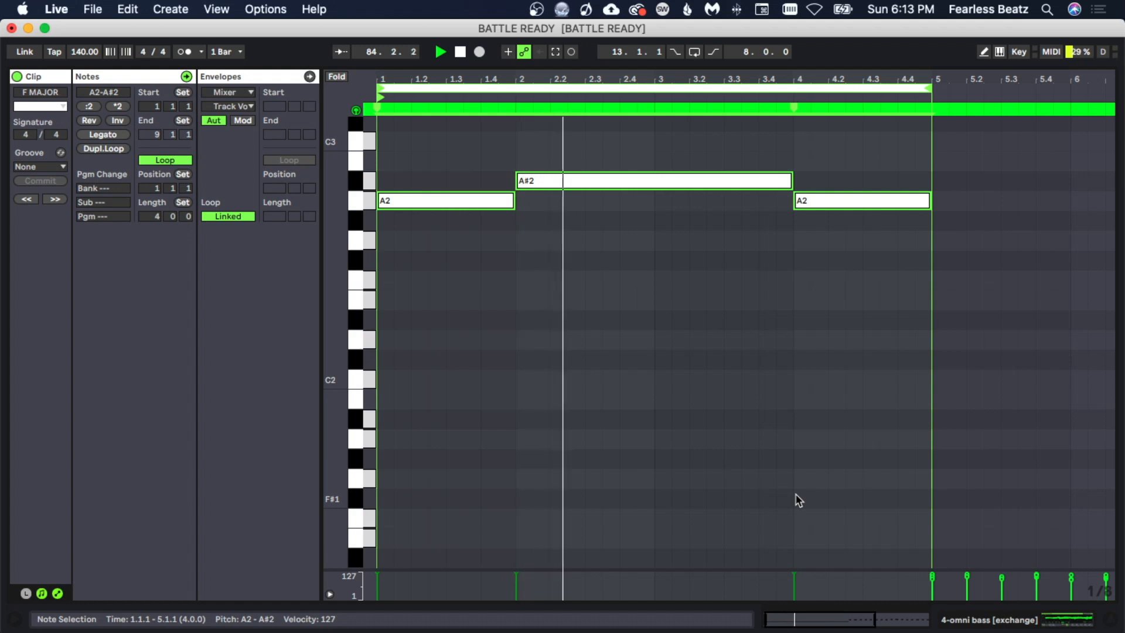
{"action": "left_click_drag", "start_coordinate": [432, 210], "coordinate": [415, 455]}
{"action": "key", "text": "space"}
- Play the bass clip and select its upper-octave notes
{"action": "scroll", "coordinate": [502, 431], "scroll_direction": "up", "scroll_amount": 2}
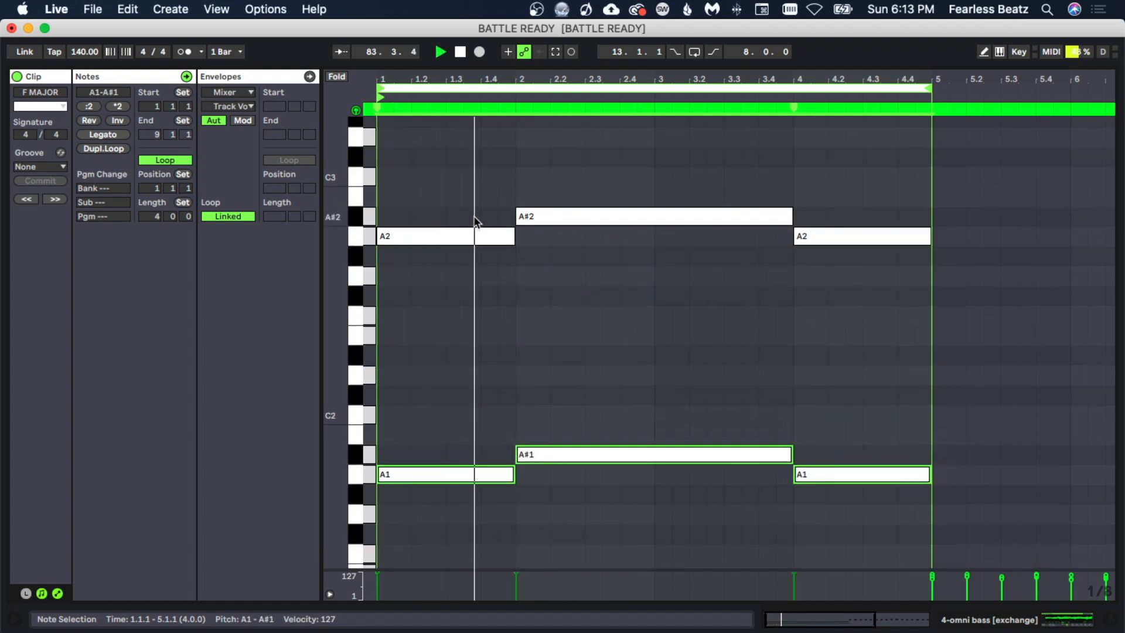
{"action": "key", "text": "space"}
{"action": "left_click_drag", "start_coordinate": [454, 164], "coordinate": [1013, 413]}
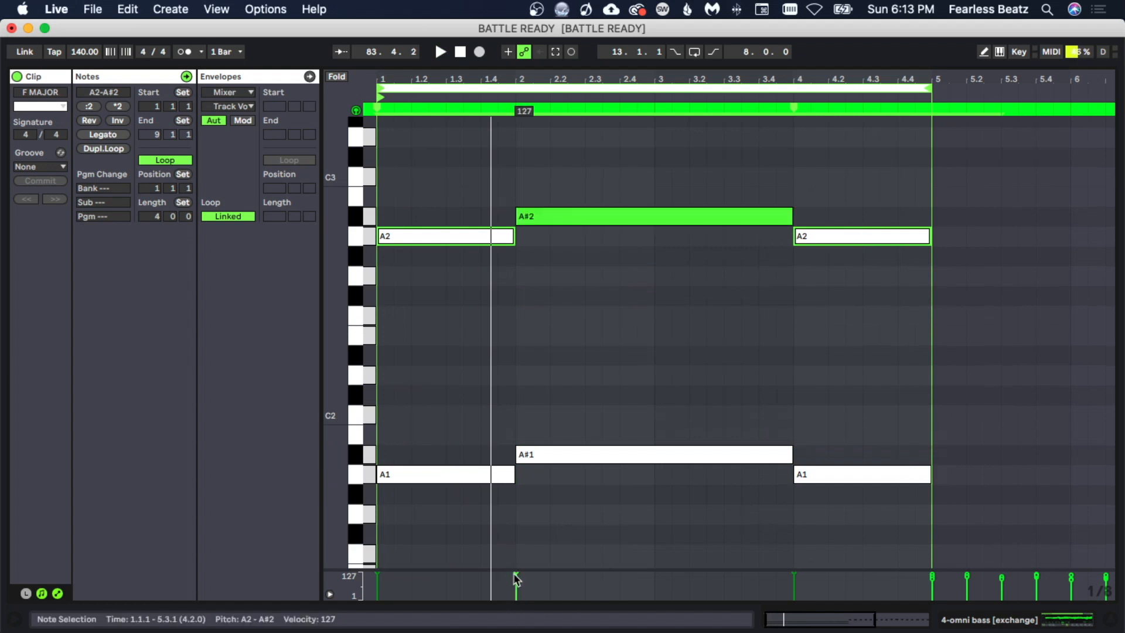
{"action": "key", "text": "space"}
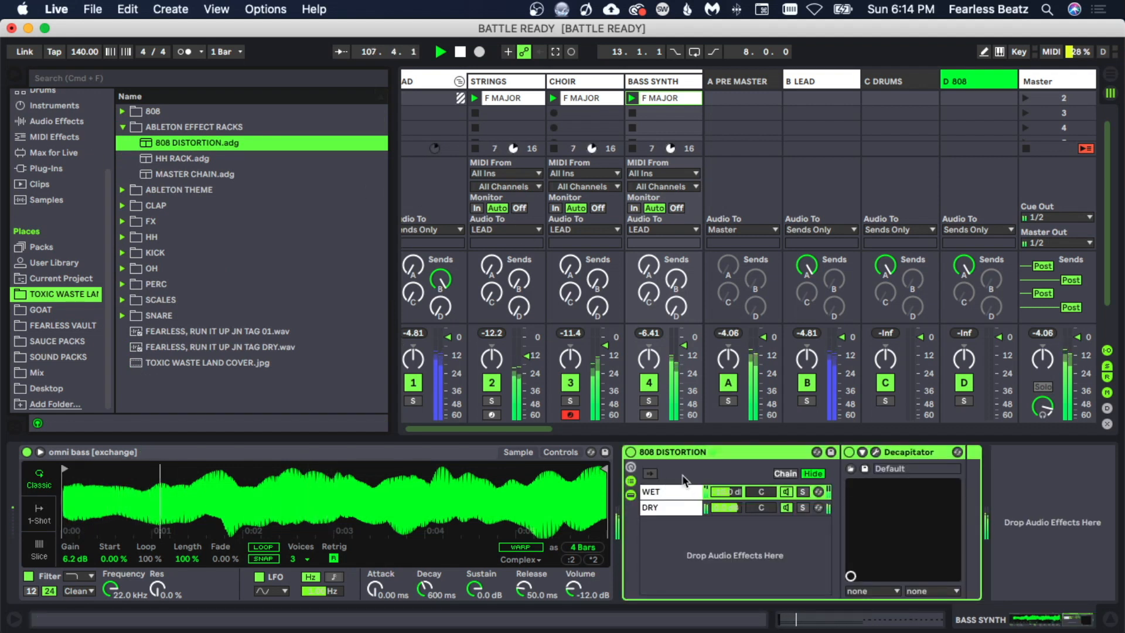
- Nudge the Wet chain level in the bass track's 808 Distortion rack
{"action": "left_click", "coordinate": [685, 455]}
{"action": "left_click_drag", "start_coordinate": [720, 493], "coordinate": [720, 489]}
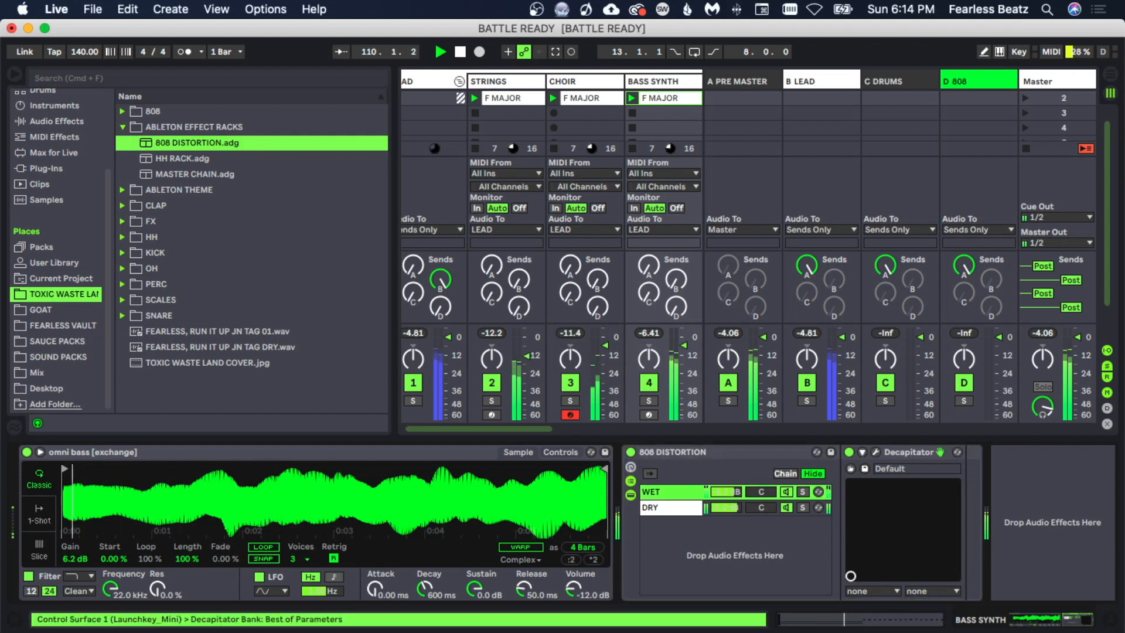
- Add RBass Stereo to the bass track and place it before the 808 Distortion rack
{"action": "left_click_drag", "start_coordinate": [202, 279], "coordinate": [293, 294]}
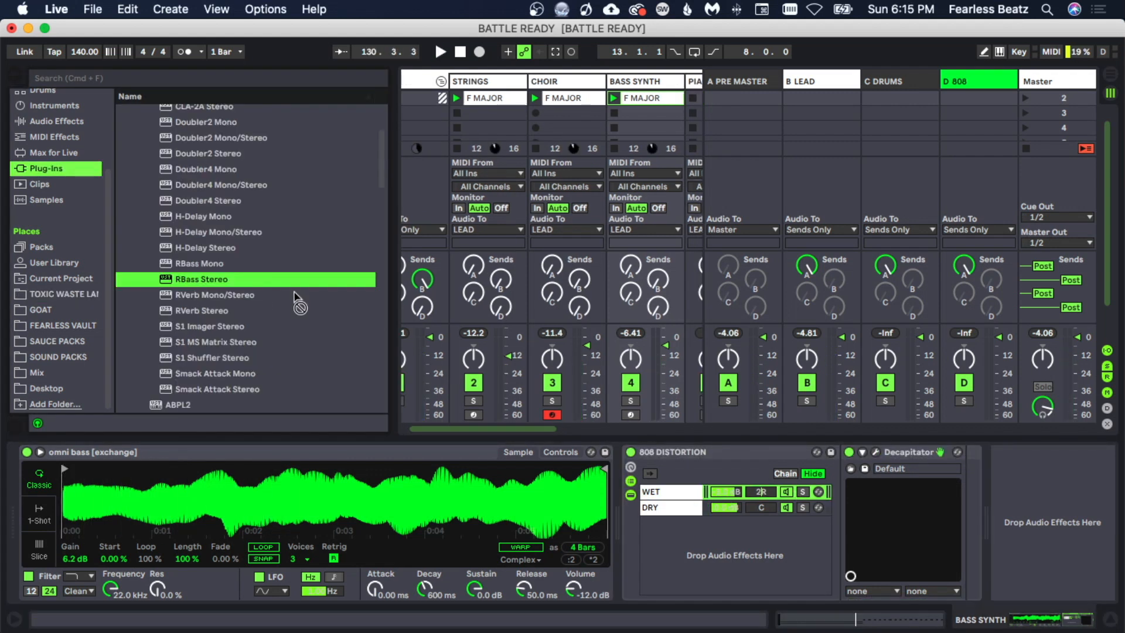
{"action": "left_click_drag", "start_coordinate": [553, 448], "coordinate": [627, 486]}
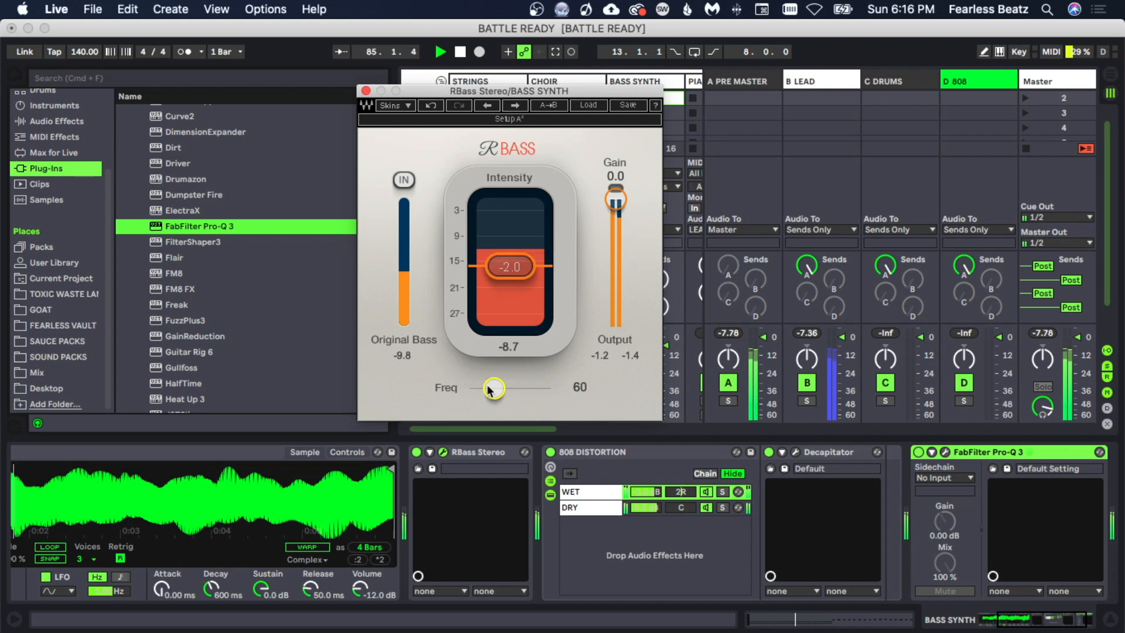
- Set the RBass frequency to 120 and play the bass
{"action": "left_click_drag", "start_coordinate": [492, 389], "coordinate": [521, 388]}
{"action": "key", "text": "space"}
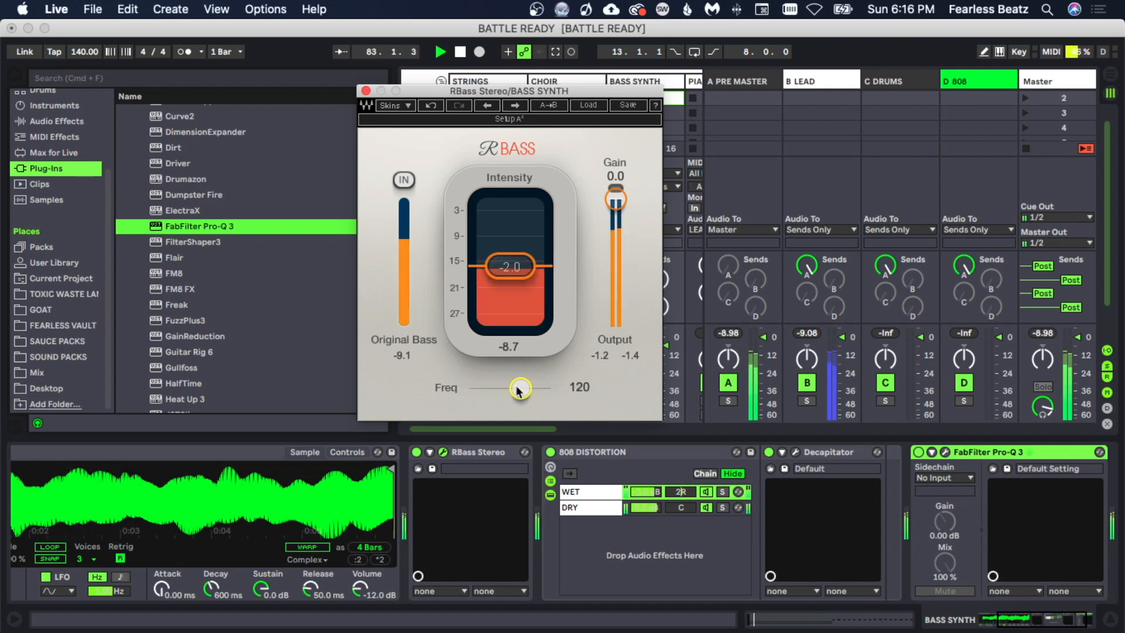
{"action": "left_click_drag", "start_coordinate": [510, 268], "coordinate": [510, 267]}
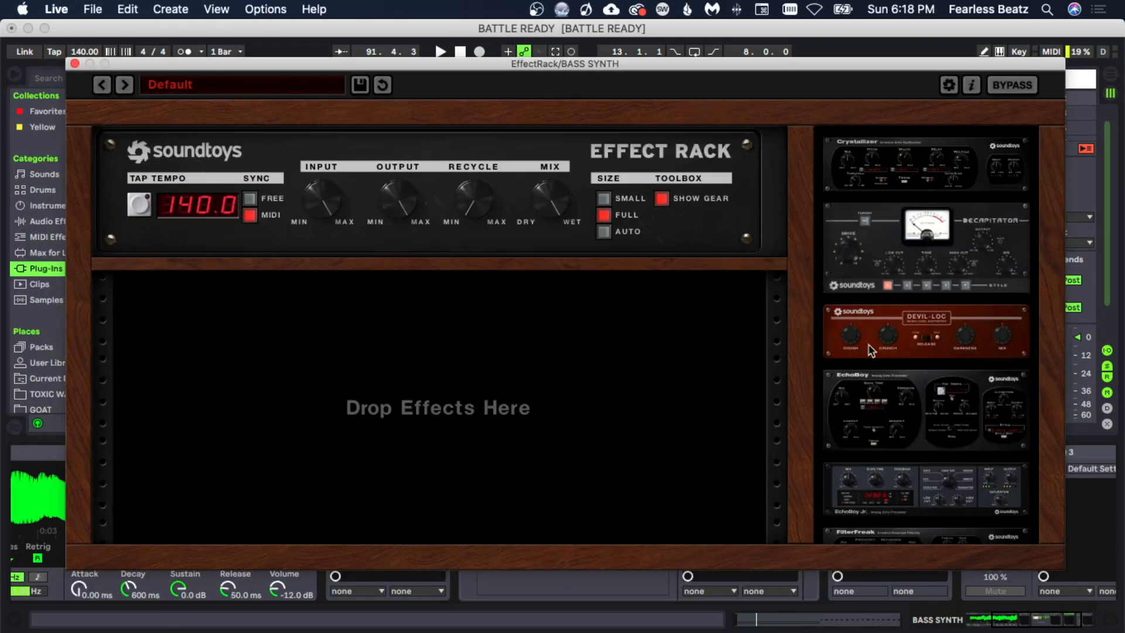
- Adjust the Devil-Loc Mix knob in the bass track's Soundtoys EffectRack and close the Pro-Q 3 window
{"action": "left_click_drag", "start_coordinate": [869, 350], "coordinate": [503, 352]}
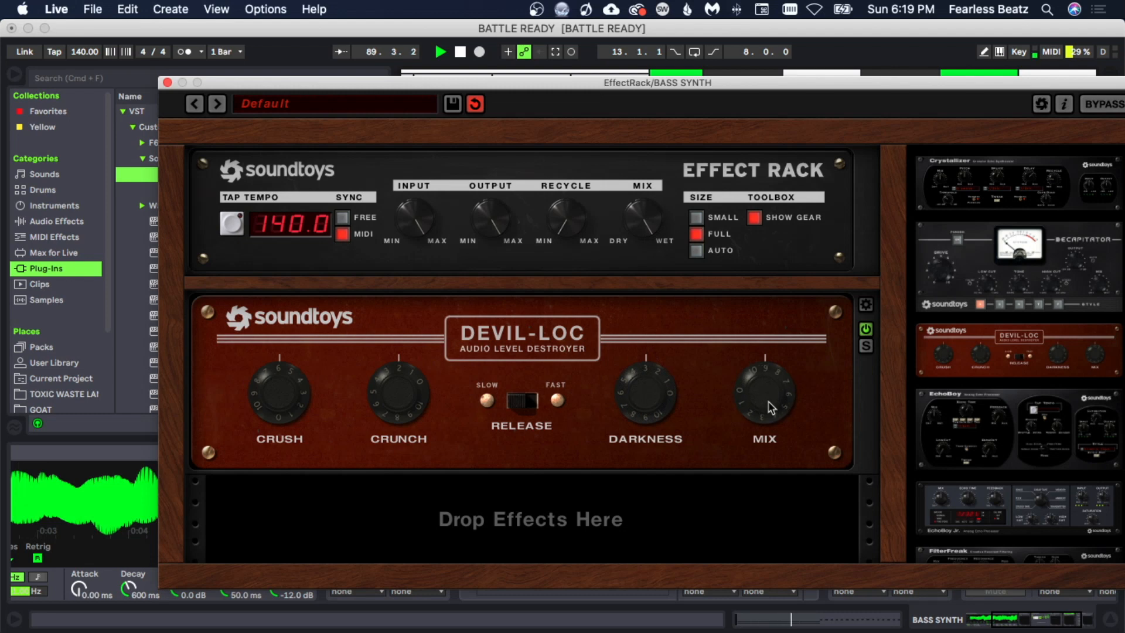
{"action": "left_click_drag", "start_coordinate": [764, 426], "coordinate": [764, 434]}
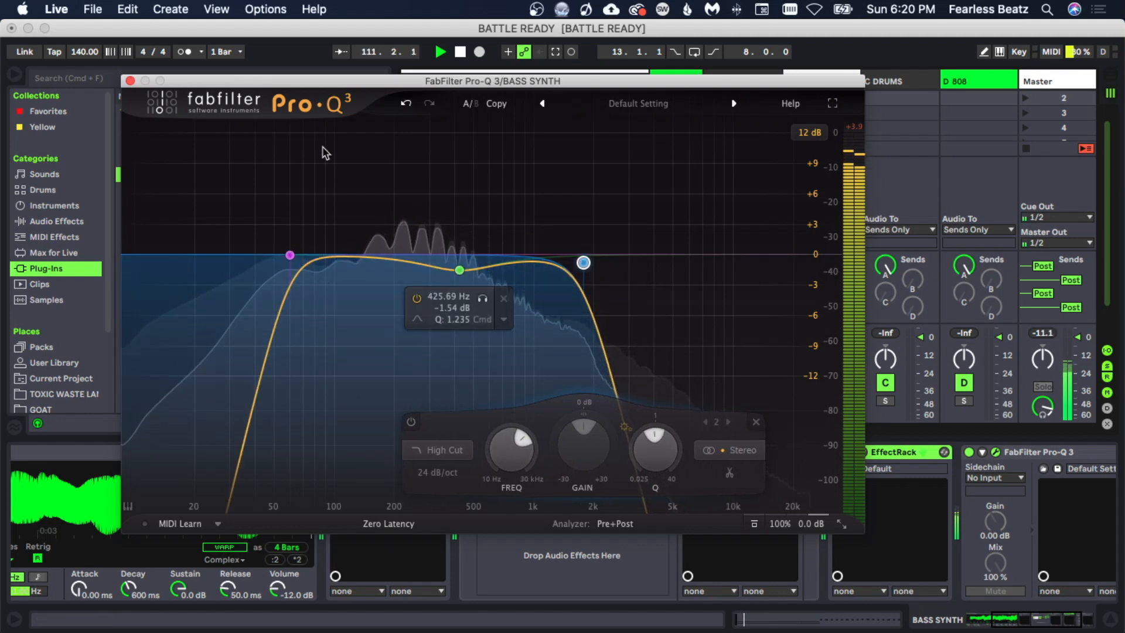
{"action": "left_click", "coordinate": [130, 81]}
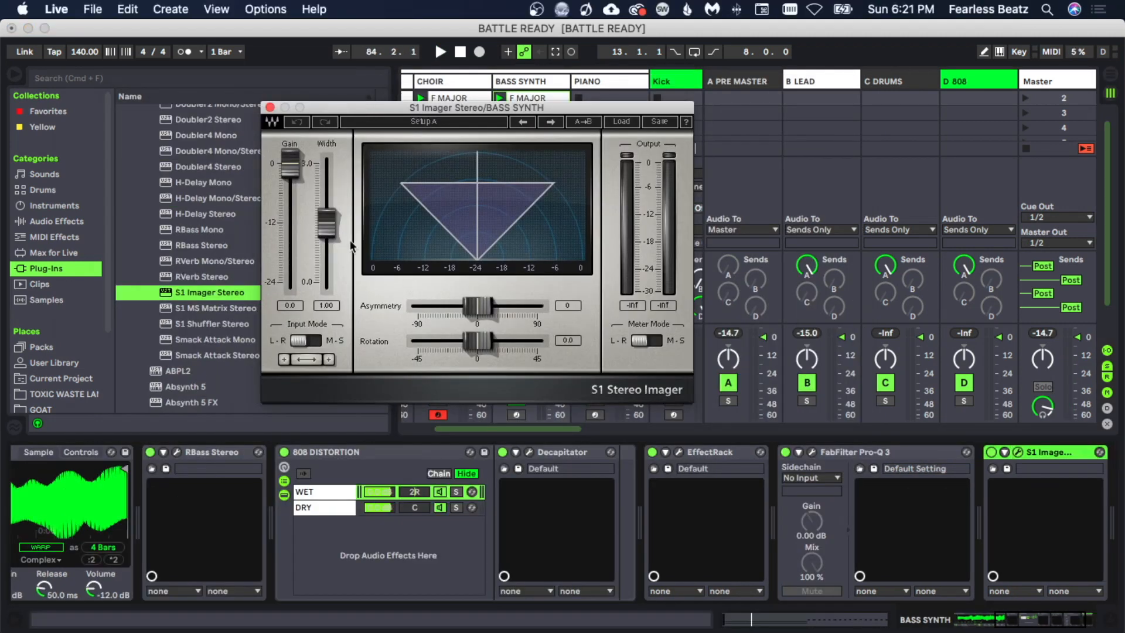
- Widen the bass with S1 Imager, setting the width to 1.47, and play it back
{"action": "mouse_move", "coordinate": [326, 222]}
{"action": "left_mouse_down"}
{"action": "mouse_move", "coordinate": [326, 195]}
{"action": "mouse_move", "coordinate": [326, 206]}
{"action": "left_mouse_up"}
{"action": "key", "text": "space"}
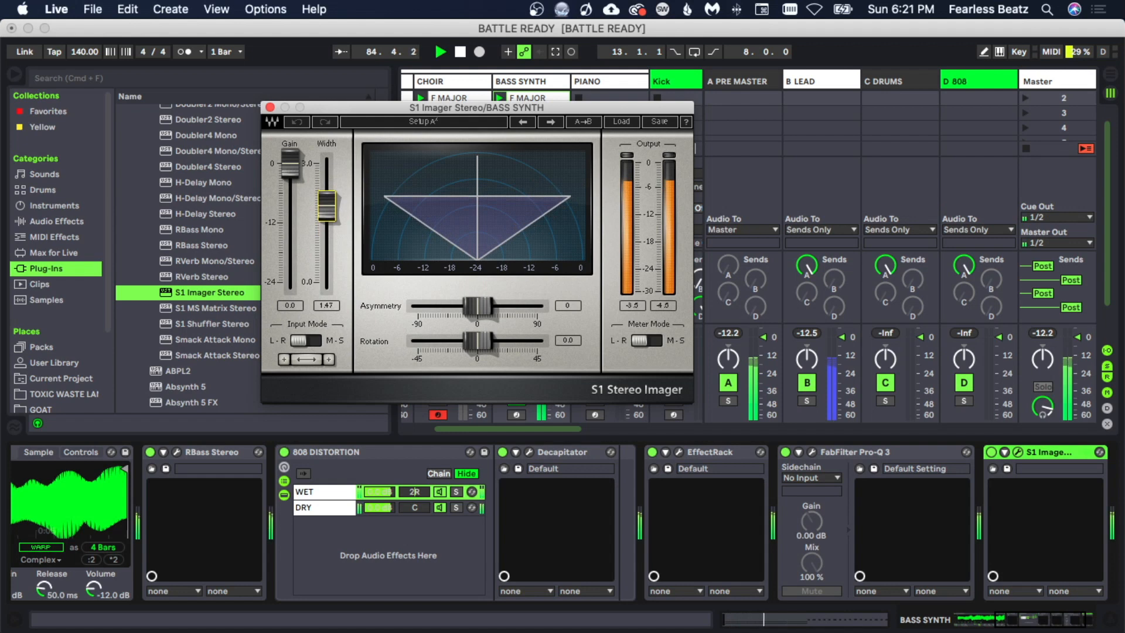
{"action": "left_click_drag", "start_coordinate": [326, 206], "coordinate": [327, 208]}
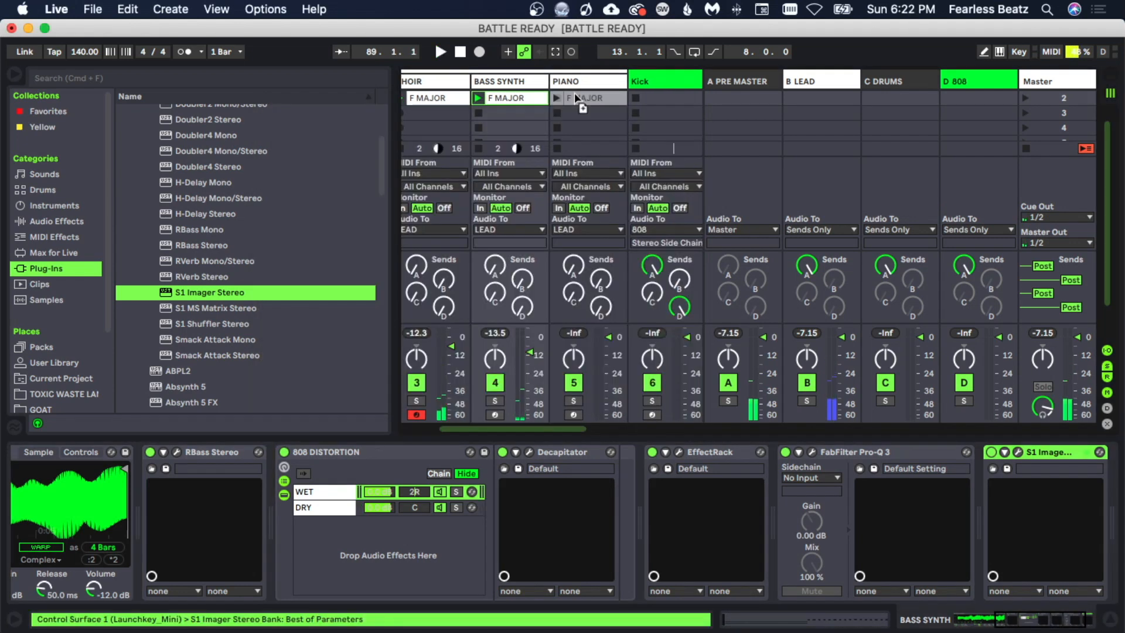
{"action": "left_click_drag", "start_coordinate": [578, 102], "coordinate": [576, 111]}
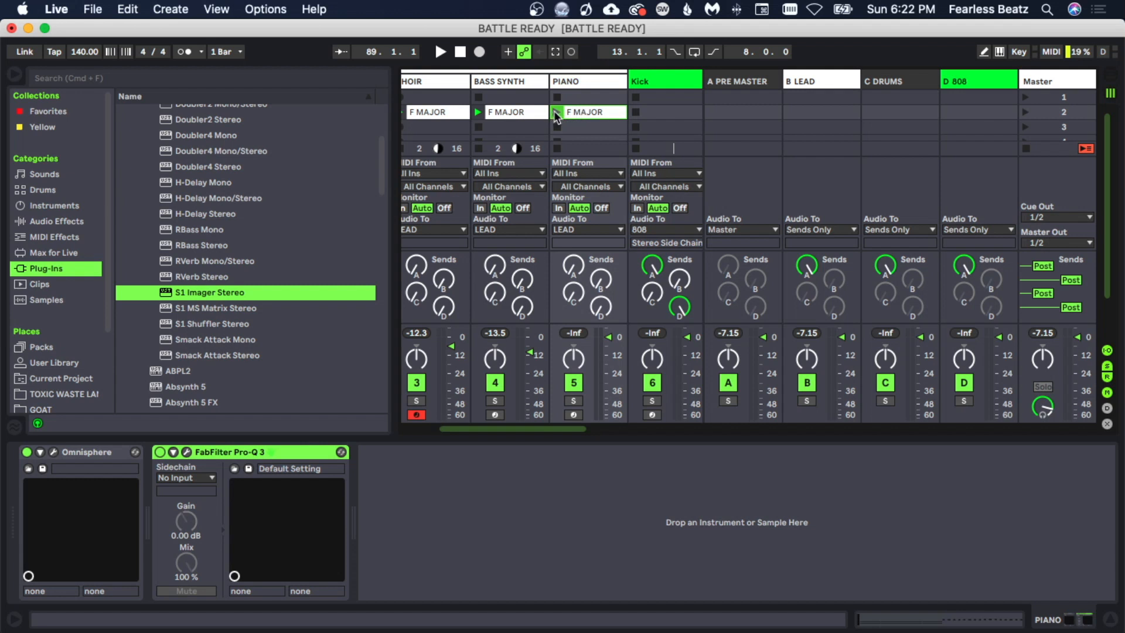
- Open the piano clip, transpose all its notes down one octave, and play it back
{"action": "double_click", "coordinate": [575, 111]}
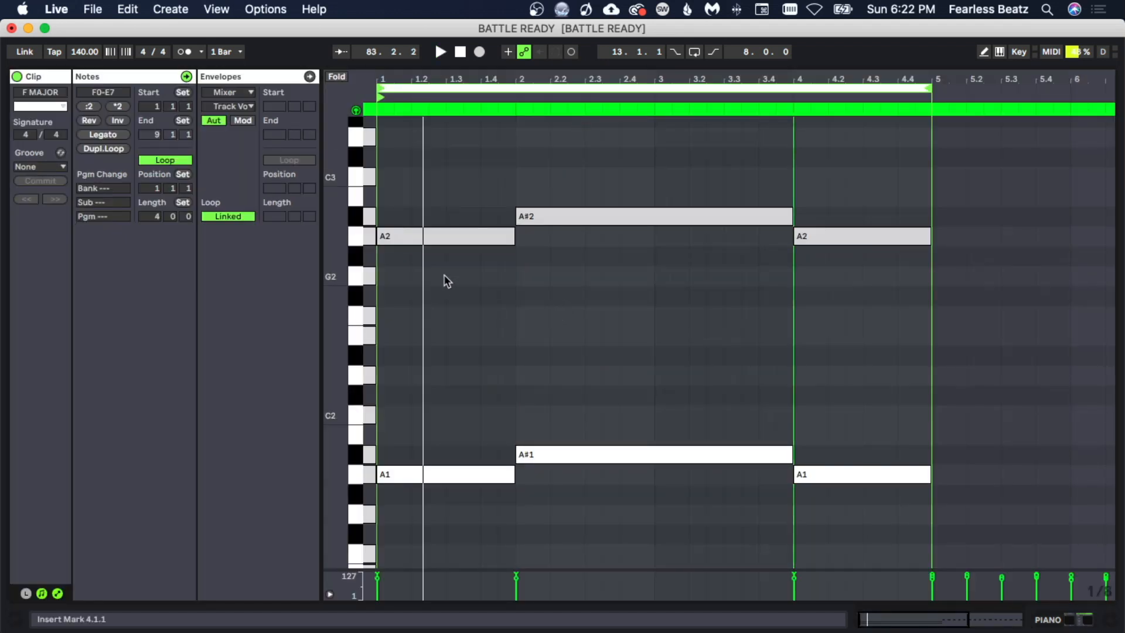
{"action": "left_click_drag", "start_coordinate": [420, 181], "coordinate": [900, 502]}
{"action": "key", "text": "shift+Down"}
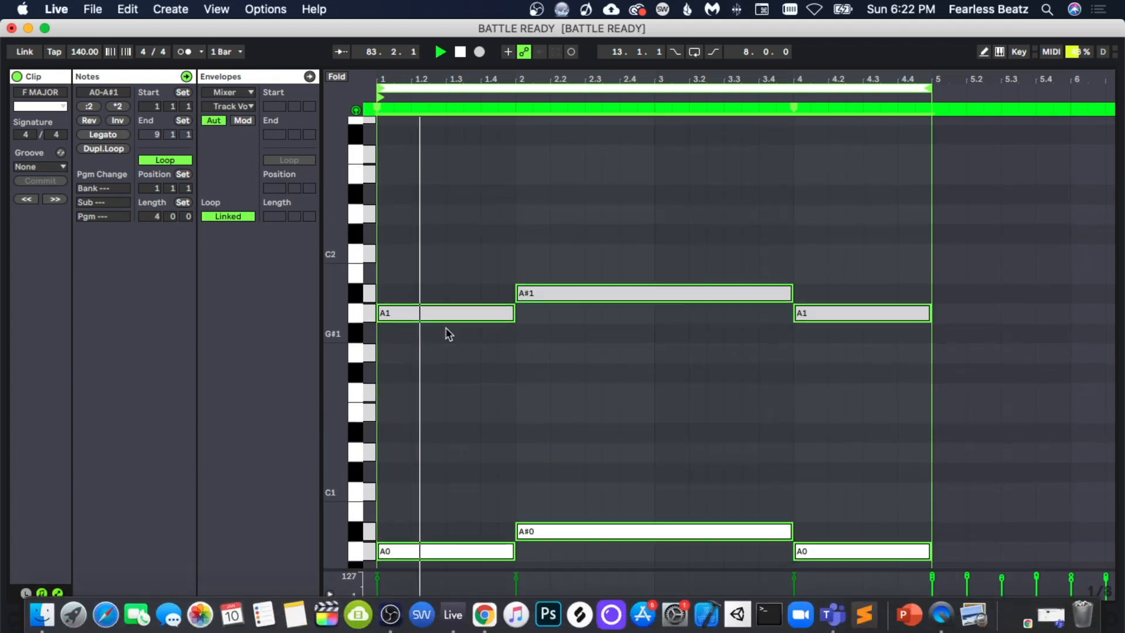
{"action": "scroll", "coordinate": [510, 363], "scroll_direction": "down", "scroll_amount": 3}
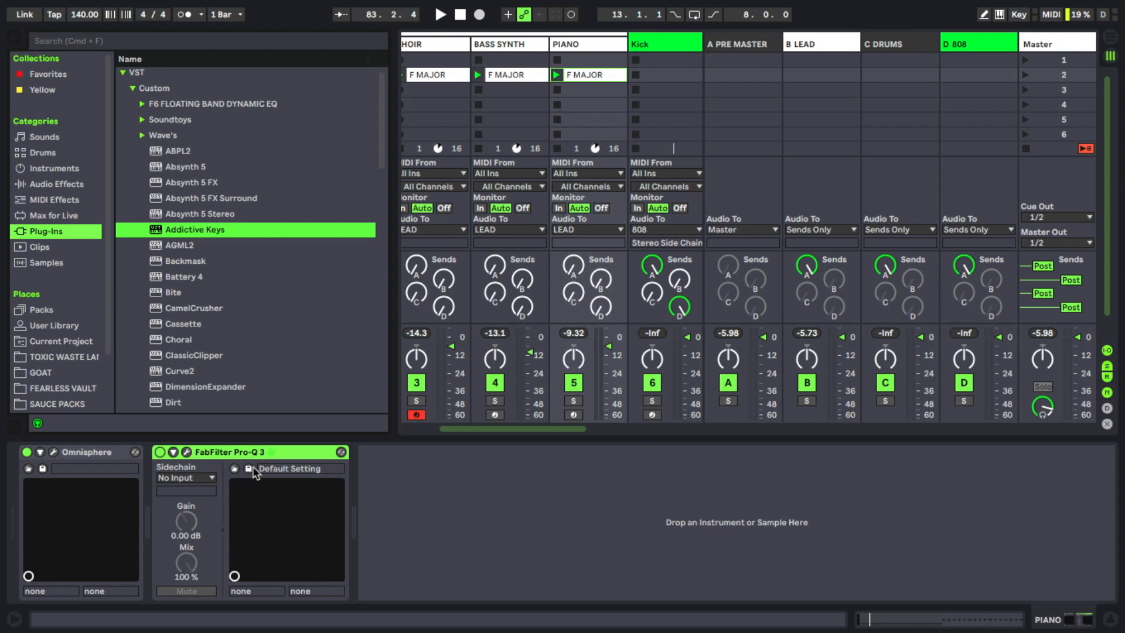
{"action": "key", "text": "Return"}
{"action": "key", "text": "space"}
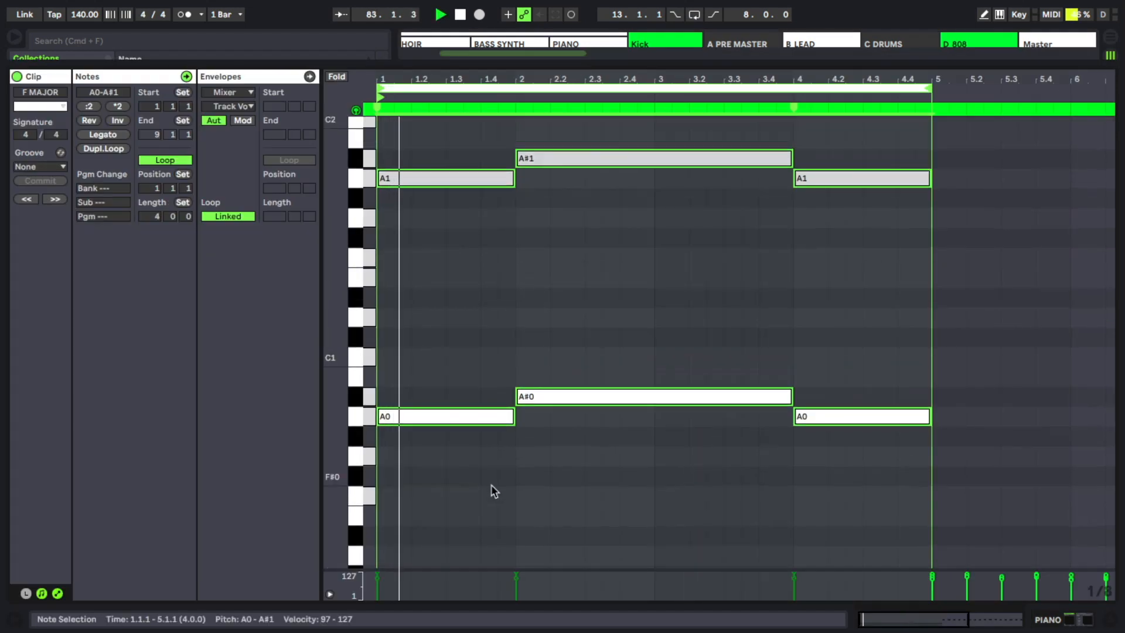
- Shorten the A#0 and A#1 notes in the piano clip to one beat each
{"action": "left_click_drag", "start_coordinate": [483, 504], "coordinate": [451, 170]}
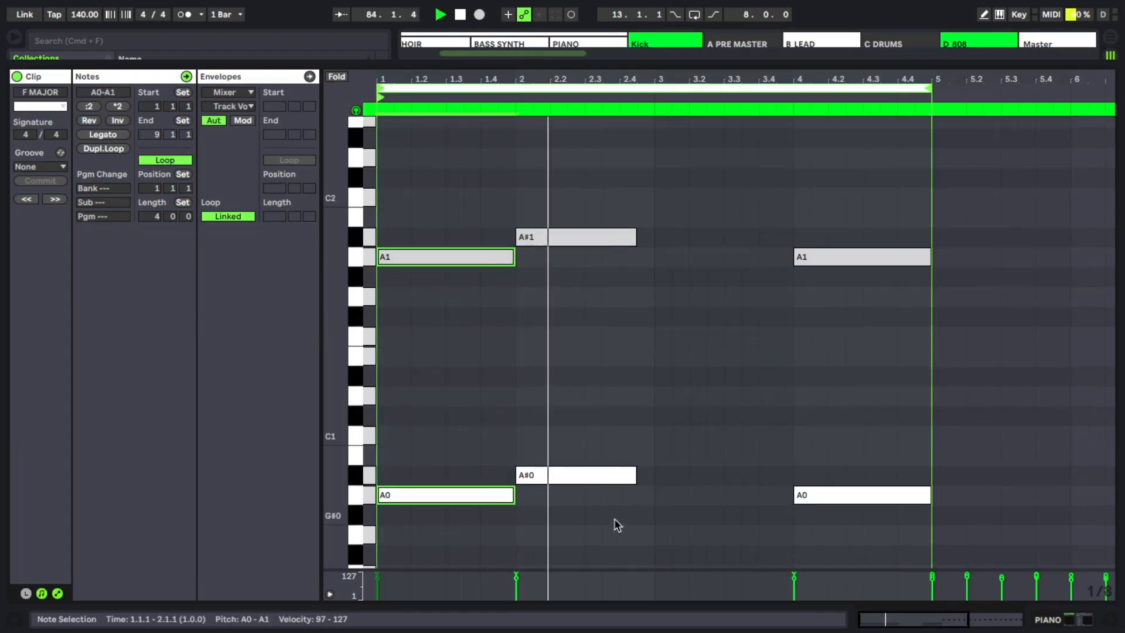
{"action": "left_click_drag", "start_coordinate": [614, 520], "coordinate": [652, 234]}
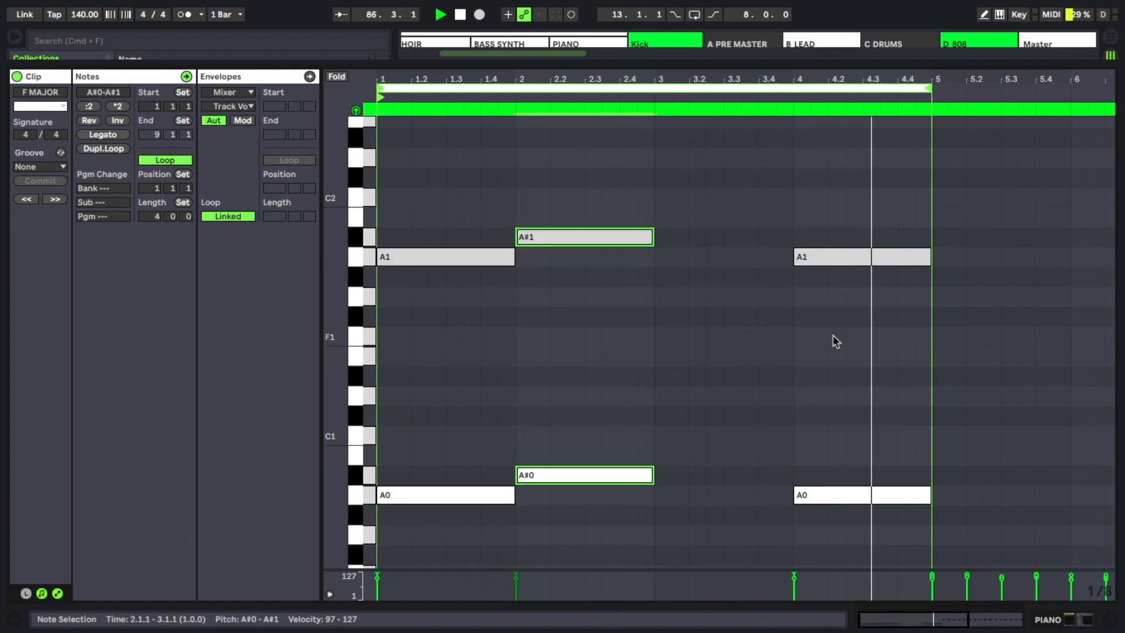
{"action": "left_click_drag", "start_coordinate": [464, 125], "coordinate": [985, 247]}
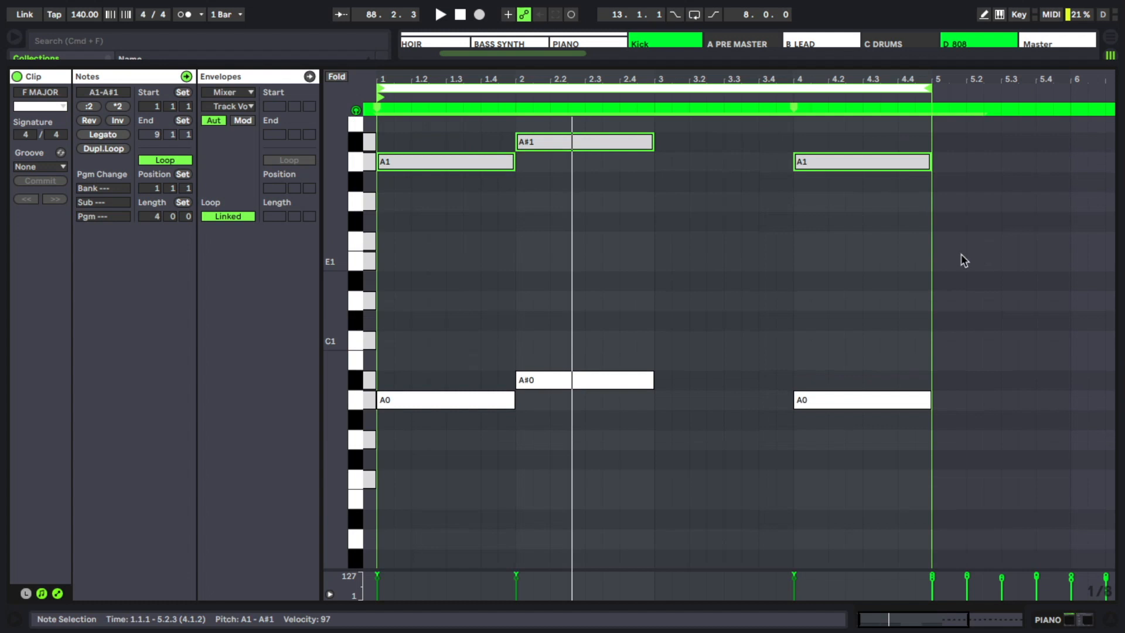
- Copy the lower notes down an octave to A-1 and A#-1 and play the piano clip
{"action": "scroll", "coordinate": [739, 258], "scroll_direction": "up", "scroll_amount": 3}
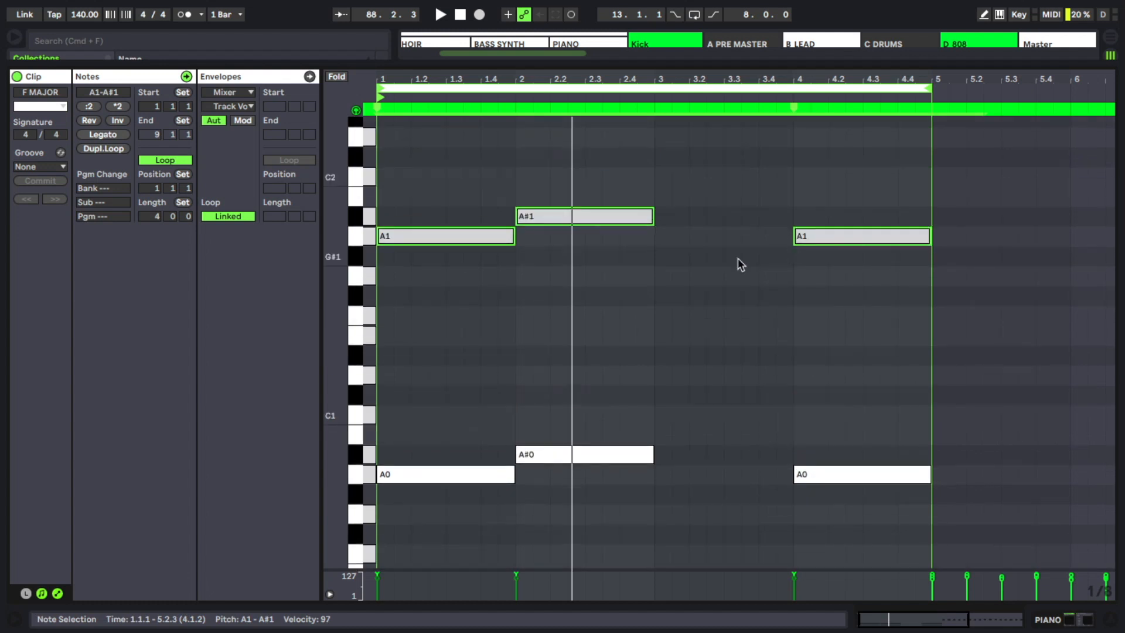
{"action": "scroll", "coordinate": [619, 319], "scroll_direction": "down", "scroll_amount": 3}
{"action": "left_click_drag", "start_coordinate": [403, 168], "coordinate": [408, 569]}
{"action": "scroll", "coordinate": [431, 525], "scroll_direction": "down", "scroll_amount": 5}
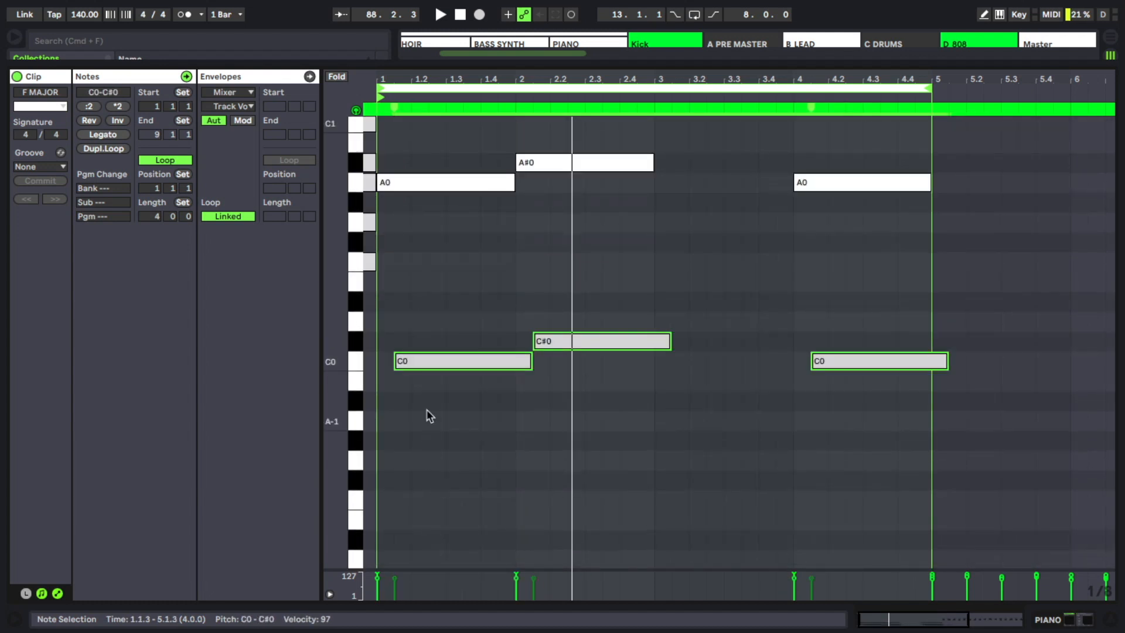
{"action": "left_click_drag", "start_coordinate": [422, 364], "coordinate": [404, 432]}
{"action": "key", "text": "space"}
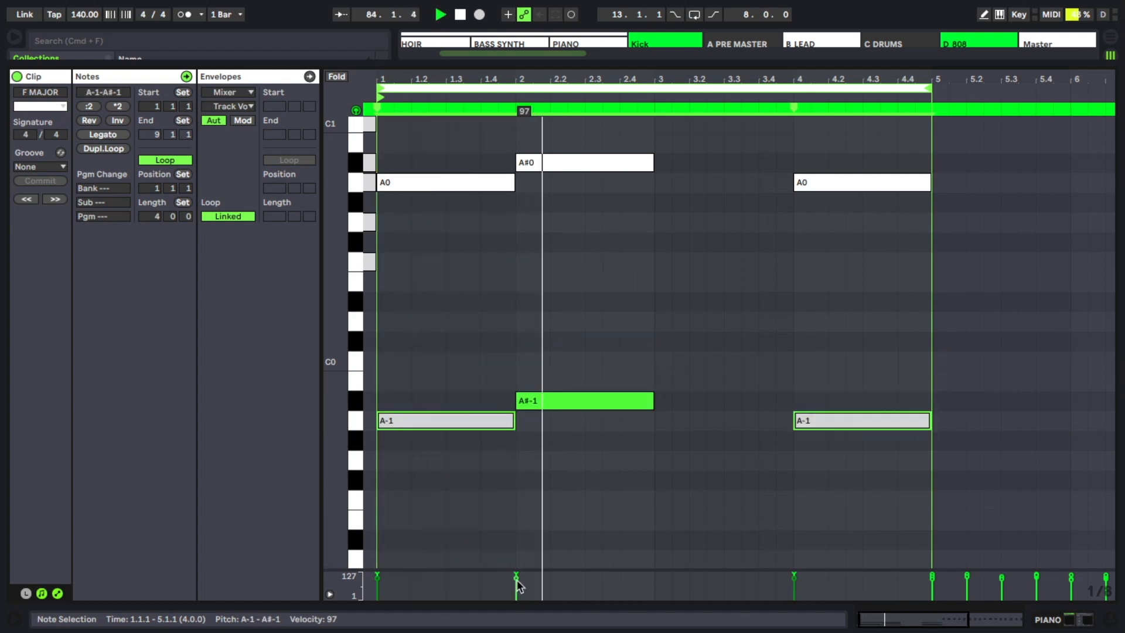
{"action": "left_click_drag", "start_coordinate": [516, 580], "coordinate": [522, 578]}
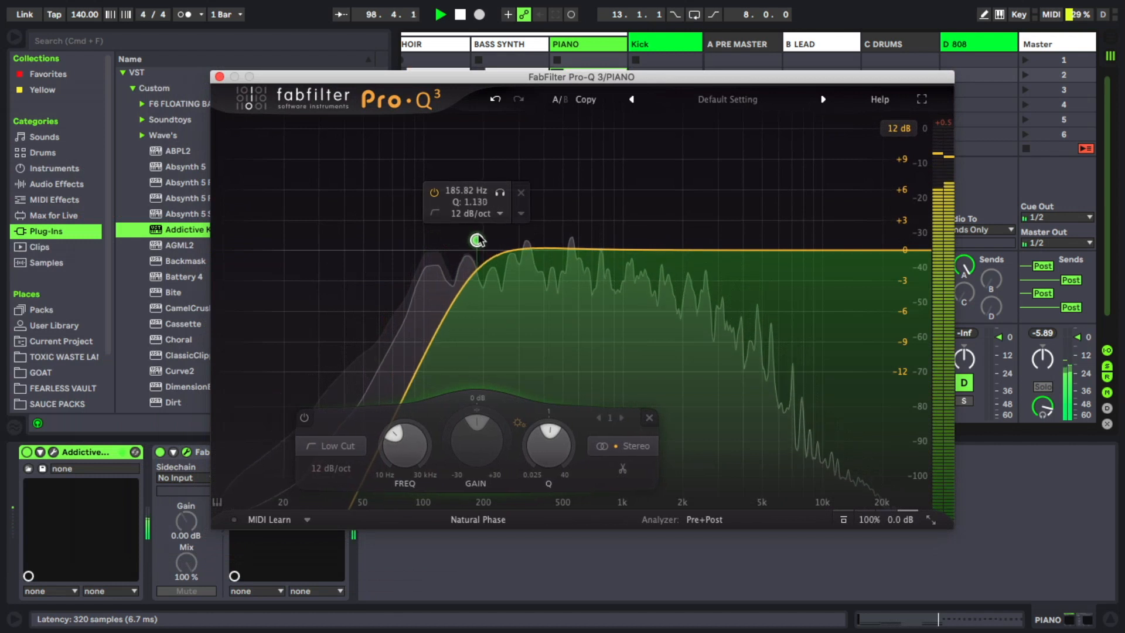
- Shape the piano's Pro-Q 3 with a low cut near 182 Hz, a mid band and a high cut, then close it
{"action": "left_click_drag", "start_coordinate": [478, 234], "coordinate": [476, 236]}
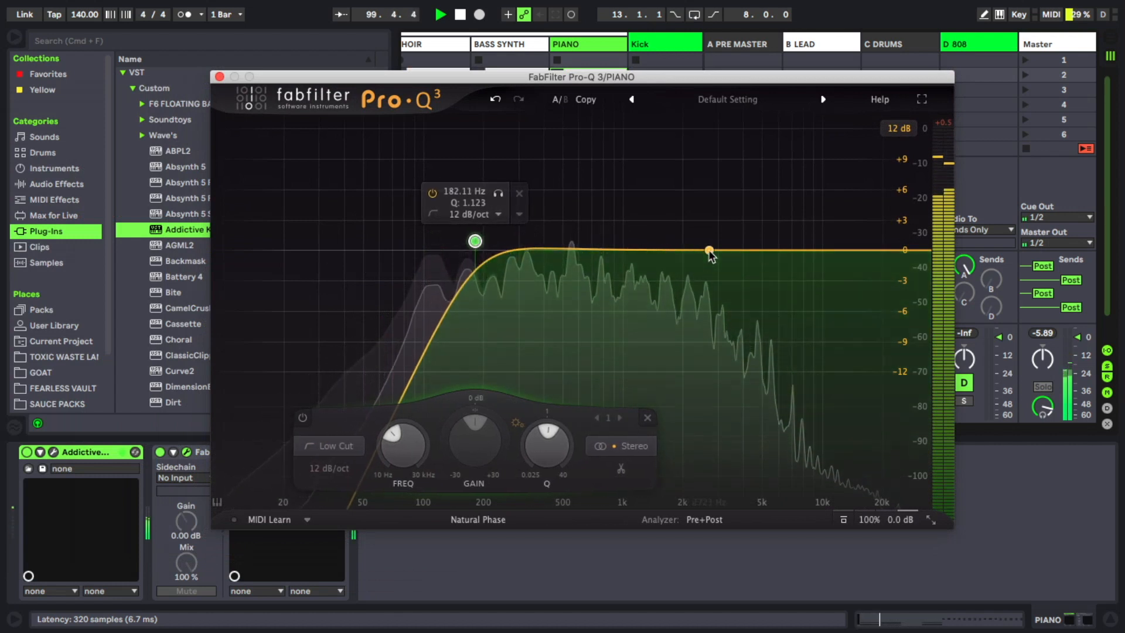
{"action": "left_click_drag", "start_coordinate": [793, 248], "coordinate": [781, 289]}
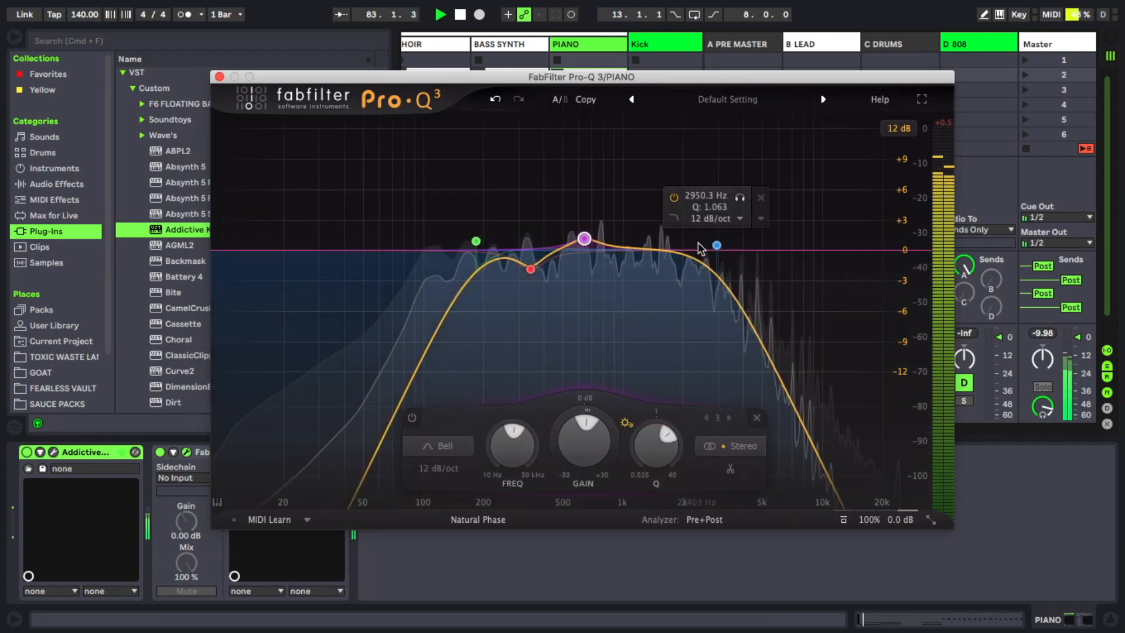
{"action": "left_click_drag", "start_coordinate": [717, 245], "coordinate": [725, 246]}
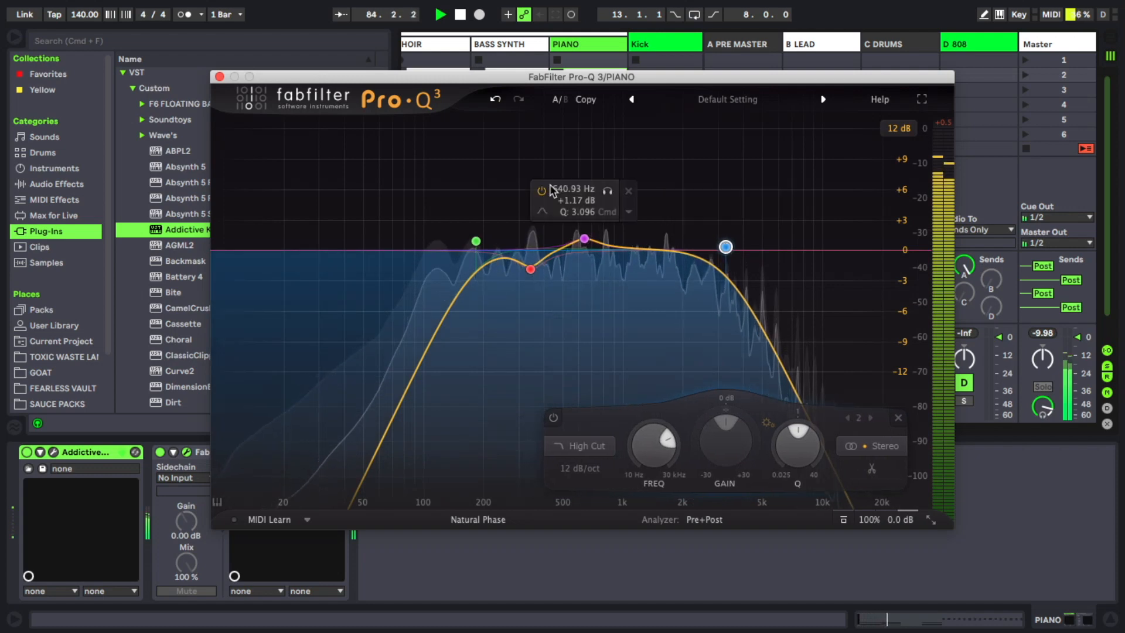
{"action": "left_click", "coordinate": [220, 77]}
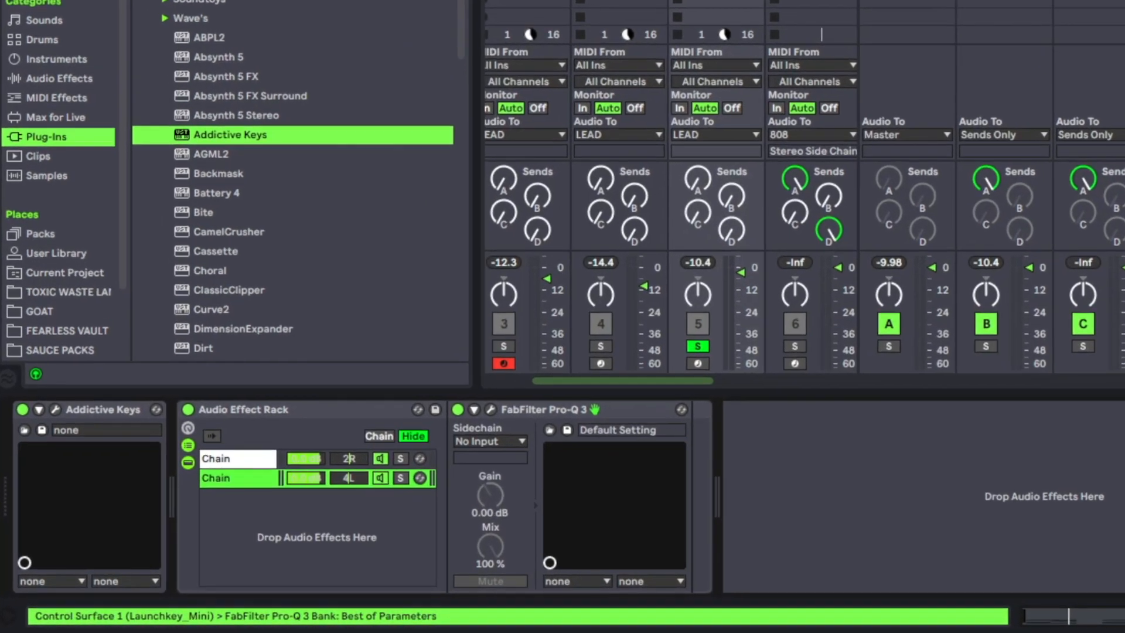
- Pan the rack's second chain to 5L and add Cassette with the Insight - Warm Keys preset to the piano track
{"action": "left_click_drag", "start_coordinate": [354, 477], "coordinate": [354, 463]}
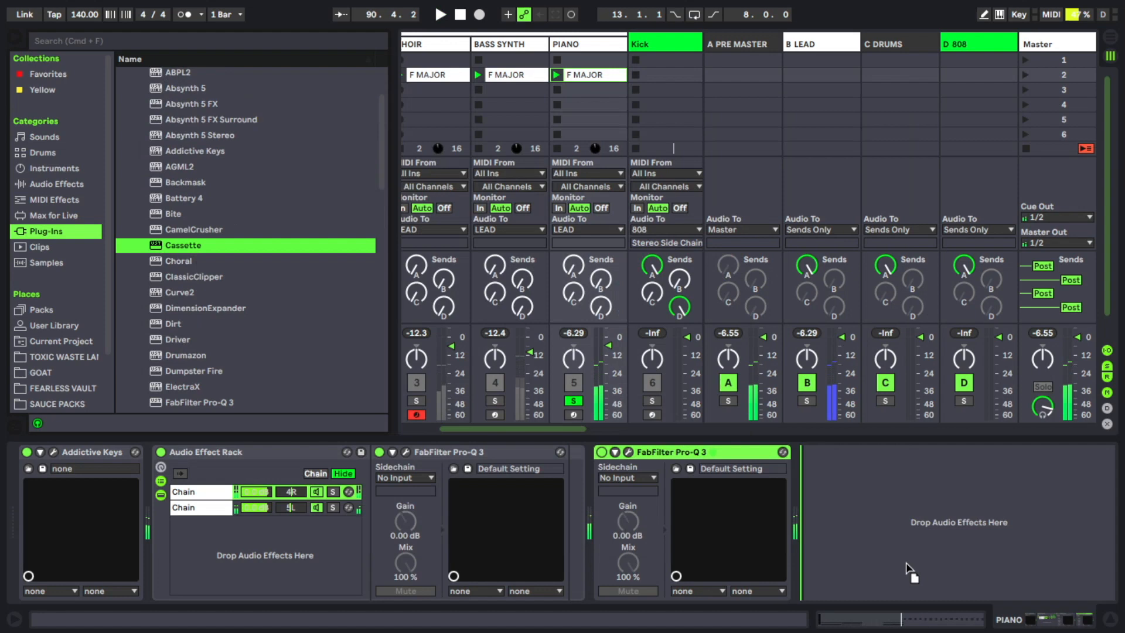
{"action": "left_click_drag", "start_coordinate": [909, 573], "coordinate": [606, 526]}
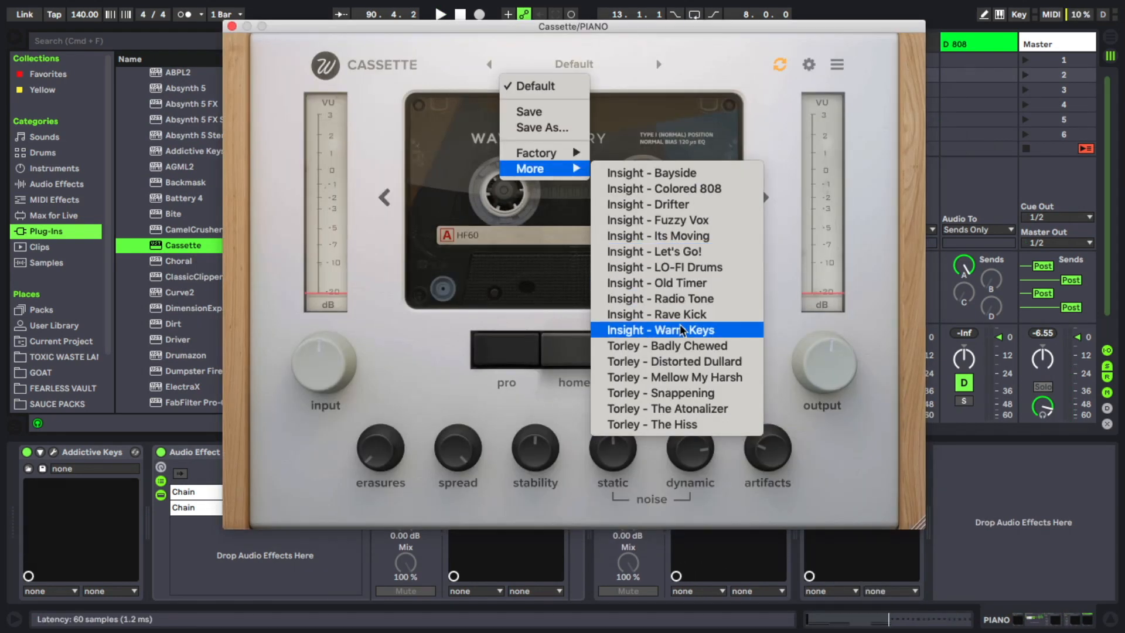
{"action": "left_click", "coordinate": [650, 322]}
{"action": "left_click", "coordinate": [232, 25]}
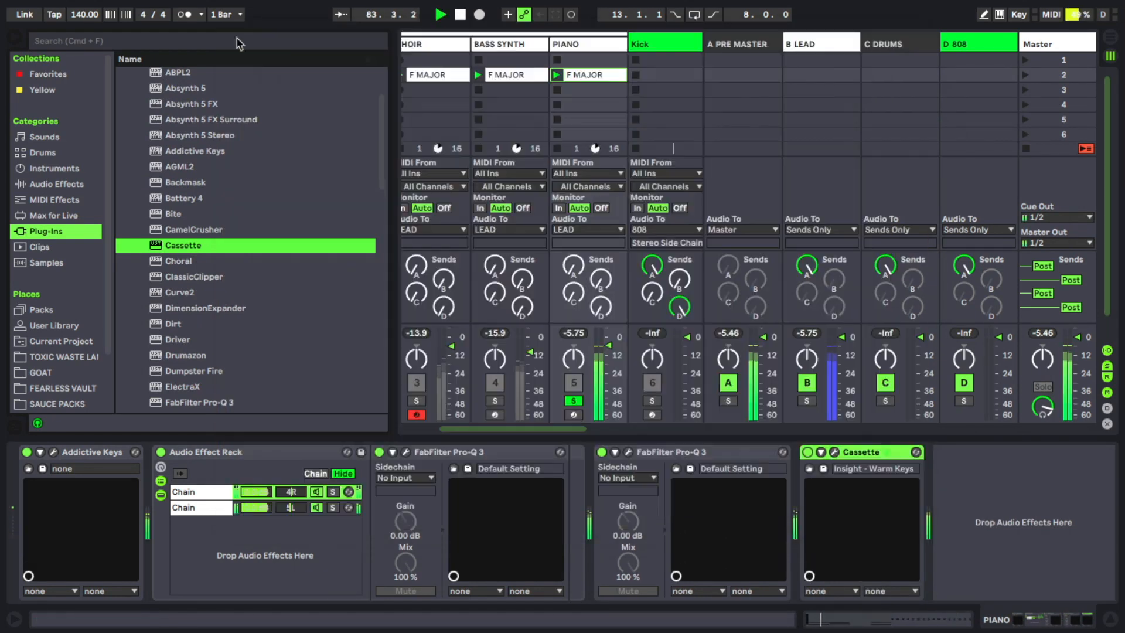
- Lower the piano track's volume and widen it with S1 Imager at width 1.40, then close the plugin
{"action": "left_click_drag", "start_coordinate": [607, 345], "coordinate": [607, 351]}
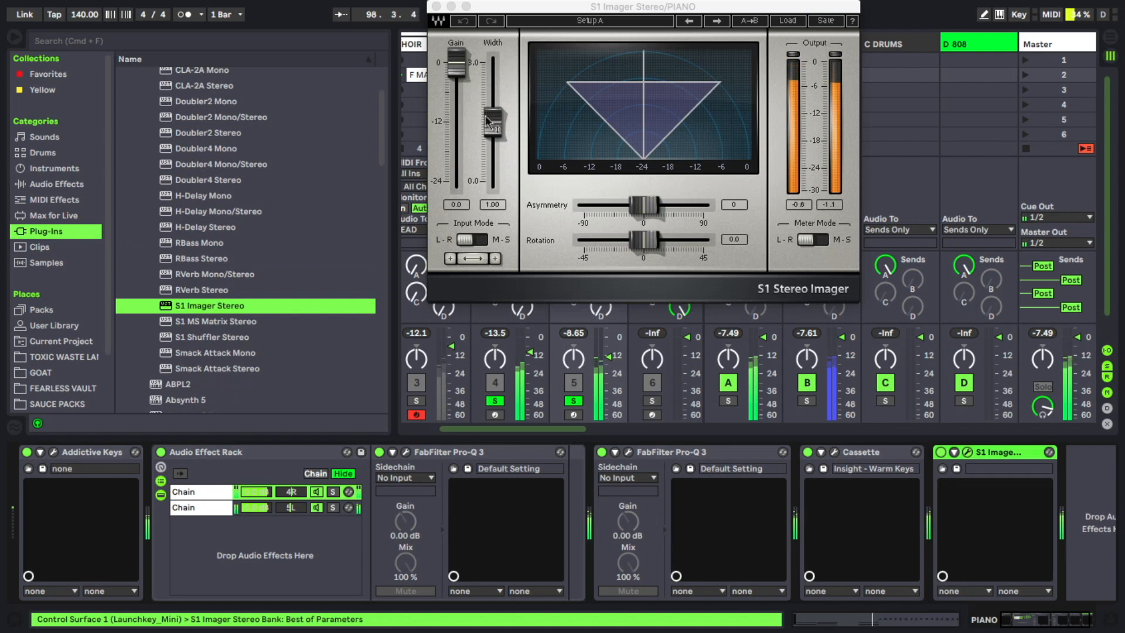
{"action": "left_click_drag", "start_coordinate": [486, 122], "coordinate": [494, 107]}
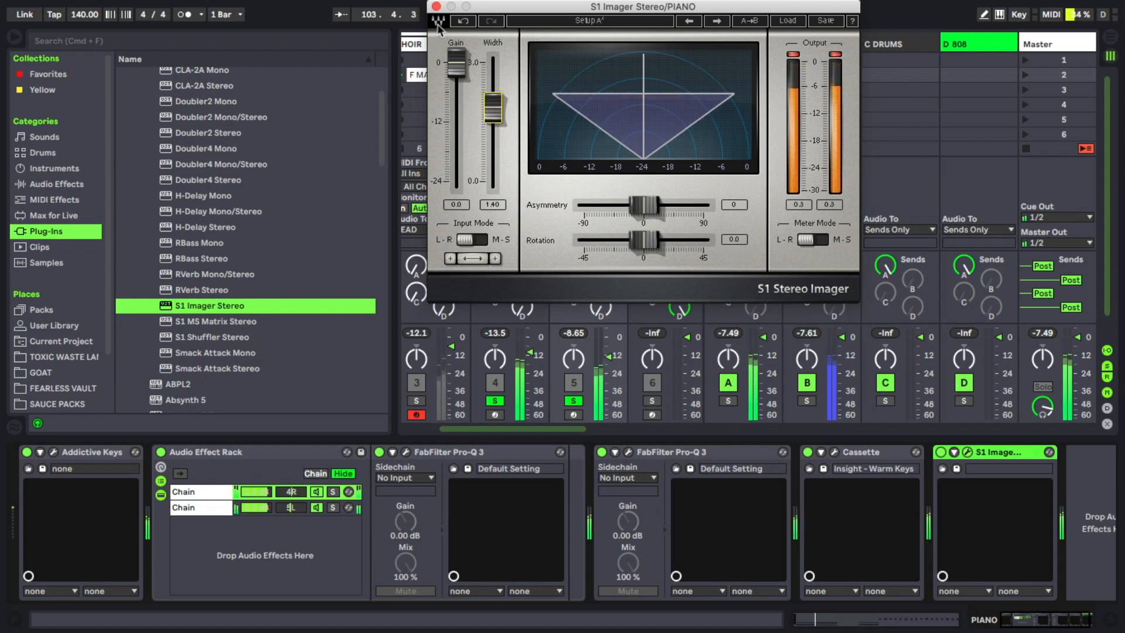
{"action": "left_click", "coordinate": [436, 6]}
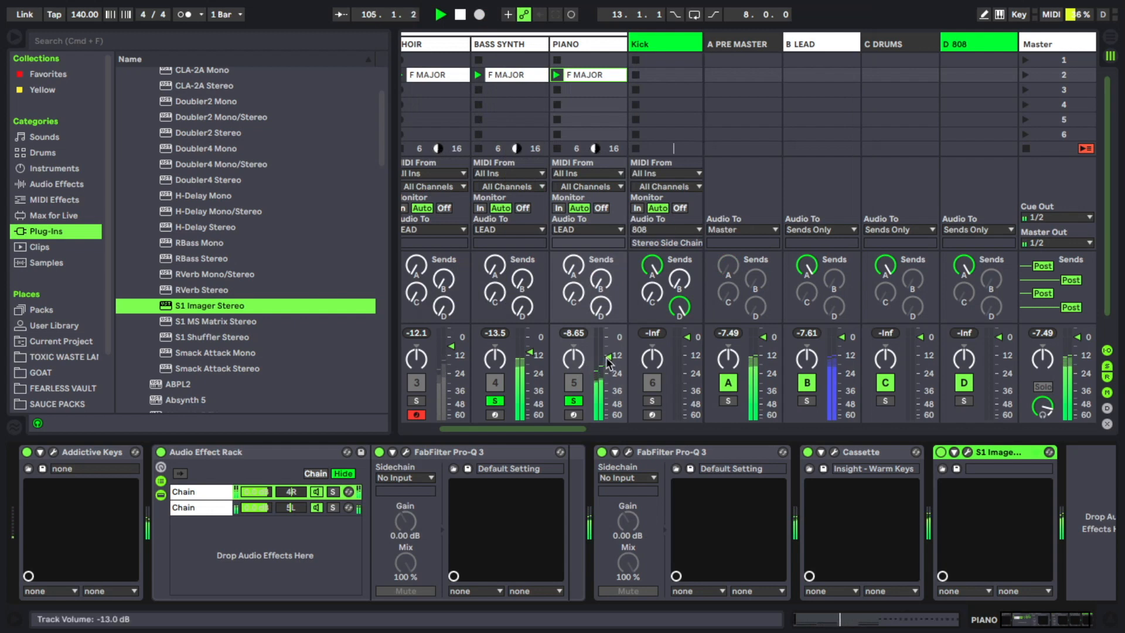
- Solo the choir track and add a Pro-Q 3 band, moving it to about 200 Hz
{"action": "left_click", "coordinate": [417, 401]}
{"action": "left_click", "coordinate": [261, 453]}
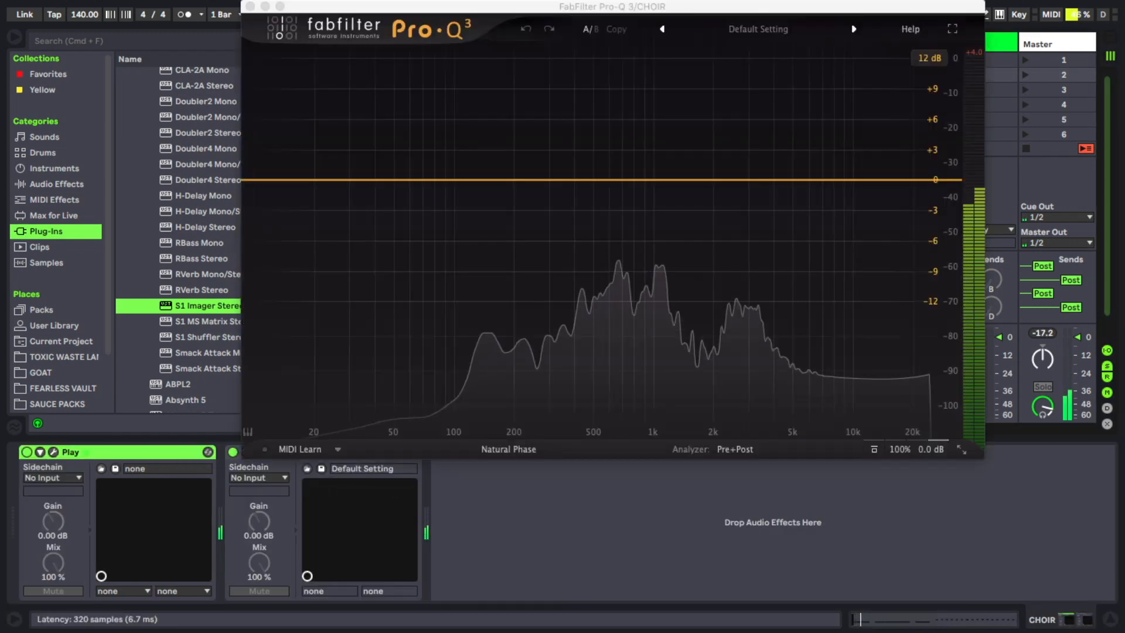
{"action": "double_click", "coordinate": [411, 175]}
{"action": "left_click_drag", "start_coordinate": [411, 174], "coordinate": [523, 175]}
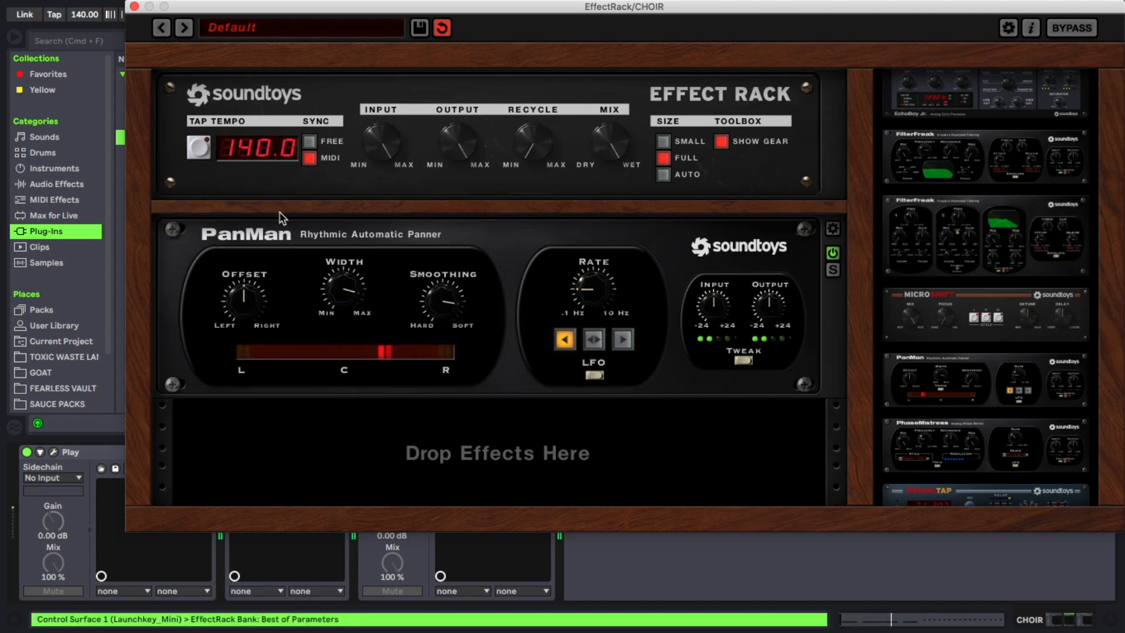
- Reposition the choir's Soundtoys EffectRack window and nudge the PanMan rate knob
{"action": "left_click_drag", "start_coordinate": [381, 7], "coordinate": [381, 117]}
{"action": "left_click", "coordinate": [189, 15]}
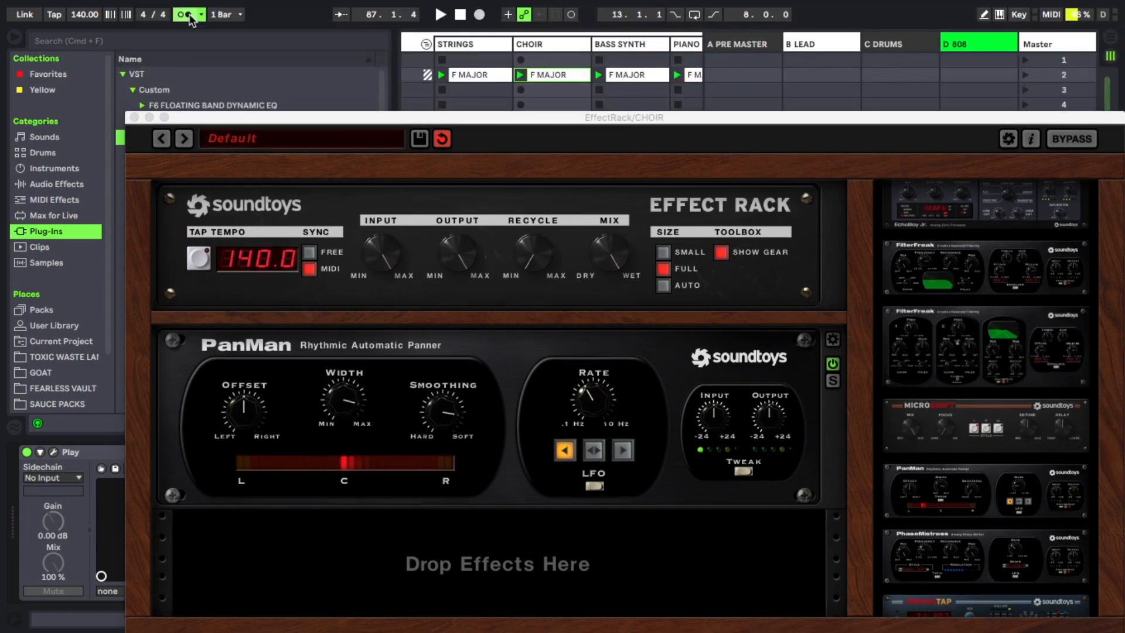
{"action": "left_click_drag", "start_coordinate": [234, 120], "coordinate": [198, 10]}
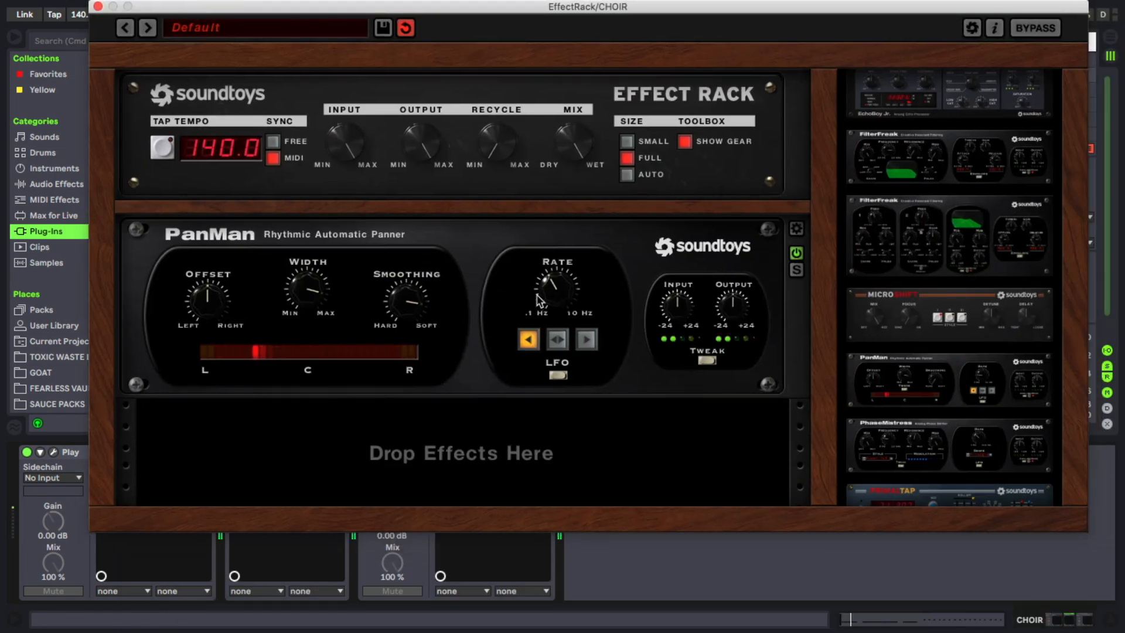
{"action": "left_click_drag", "start_coordinate": [537, 300], "coordinate": [545, 303]}
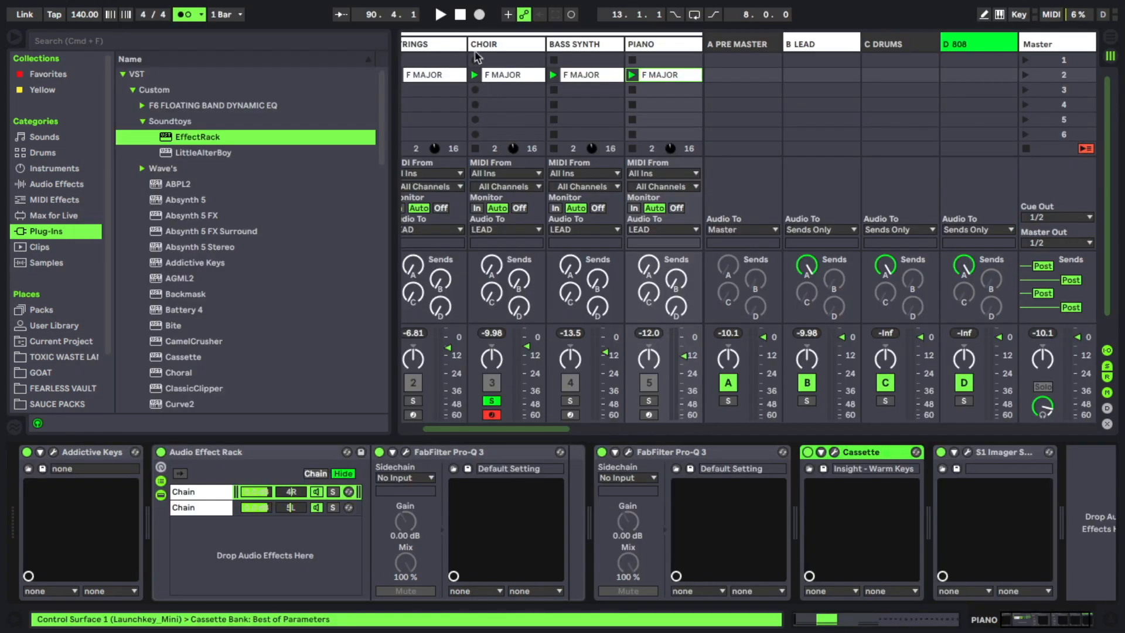
- Copy Cassette with the Insight - Warm Keys preset onto the choir track and play it
{"action": "left_click", "coordinate": [500, 49]}
{"action": "left_click", "coordinate": [589, 504]}
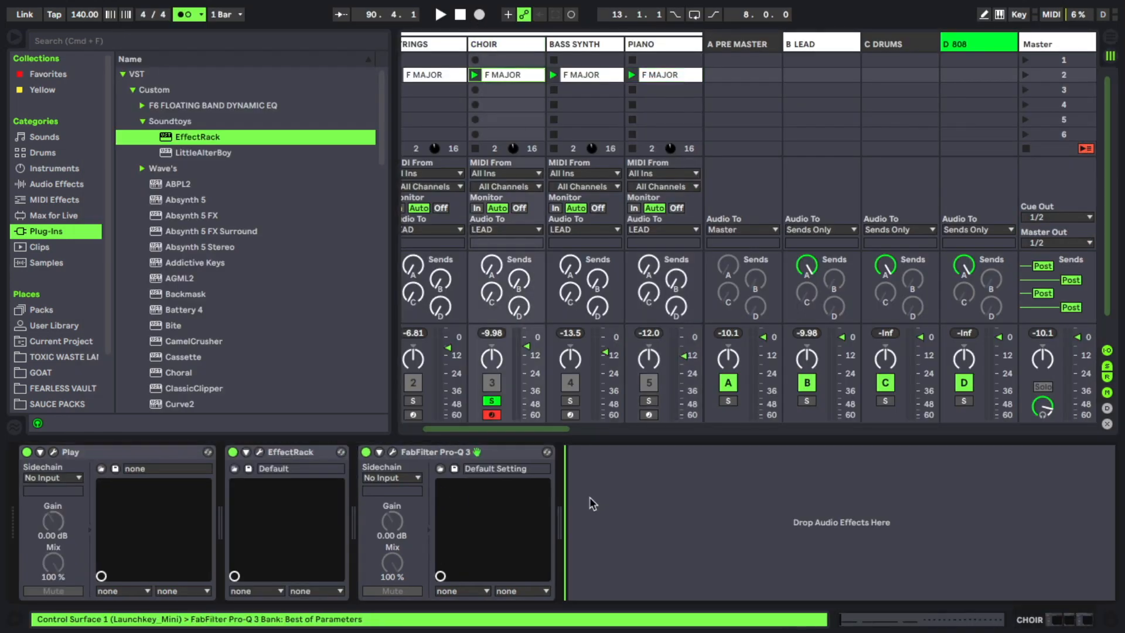
{"action": "left_click_drag", "start_coordinate": [600, 454], "coordinate": [409, 455]}
{"action": "key", "text": "space"}
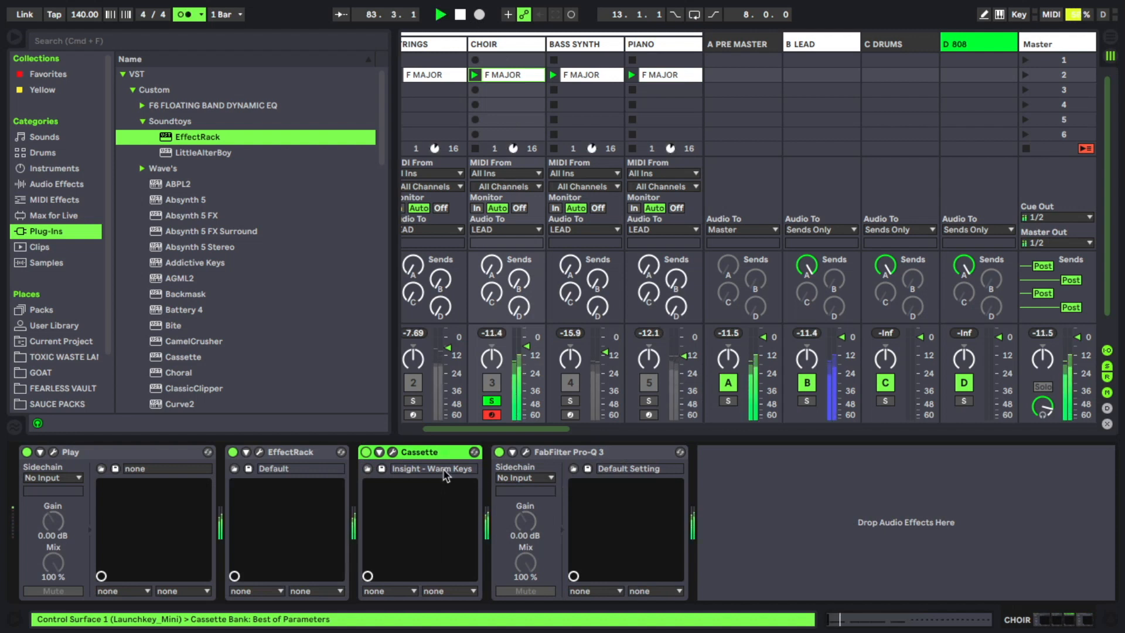
- Move Cassette ahead of the choir's EffectRack and add S1 Imager with the width set to 1.36
{"action": "left_click_drag", "start_coordinate": [437, 460], "coordinate": [263, 474]}
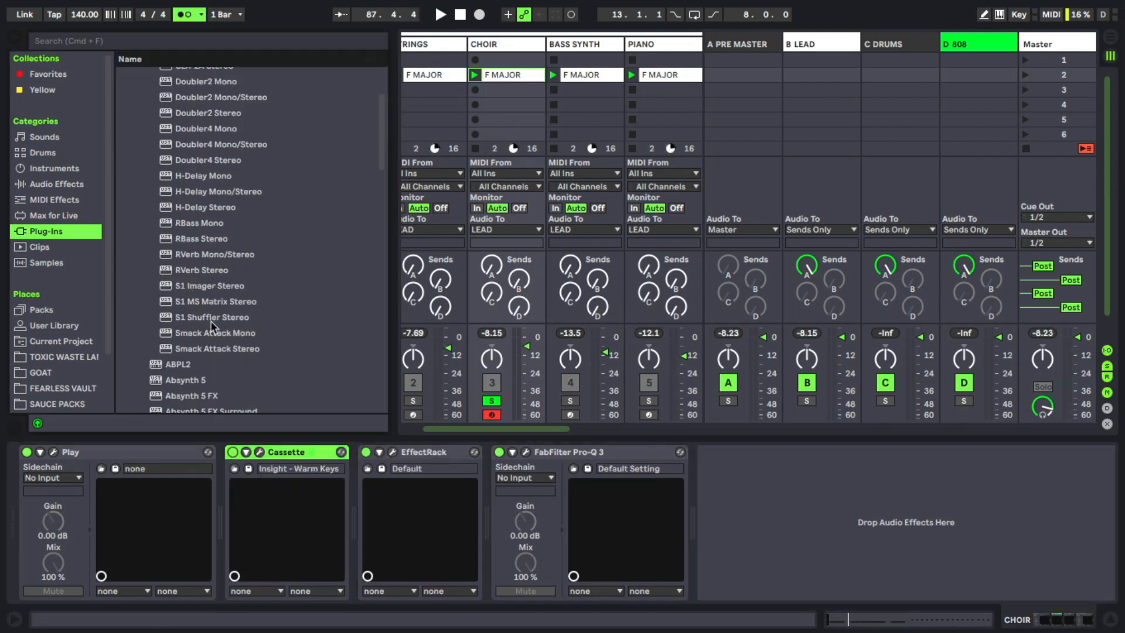
{"action": "double_click", "coordinate": [210, 287]}
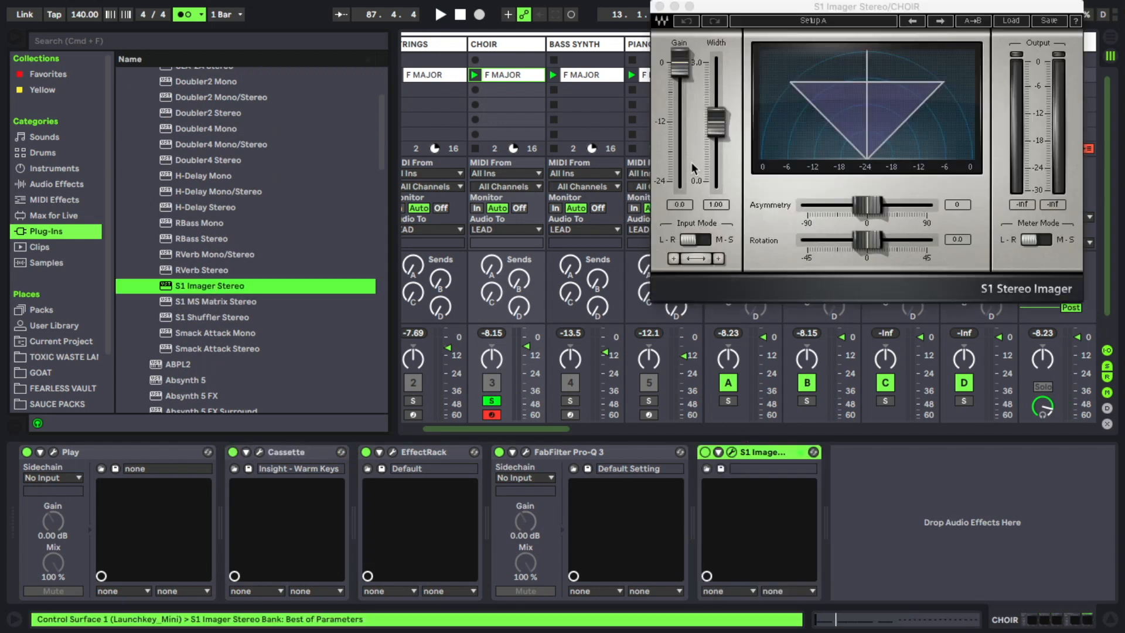
{"action": "left_click_drag", "start_coordinate": [717, 128], "coordinate": [717, 97]}
{"action": "key", "text": "space"}
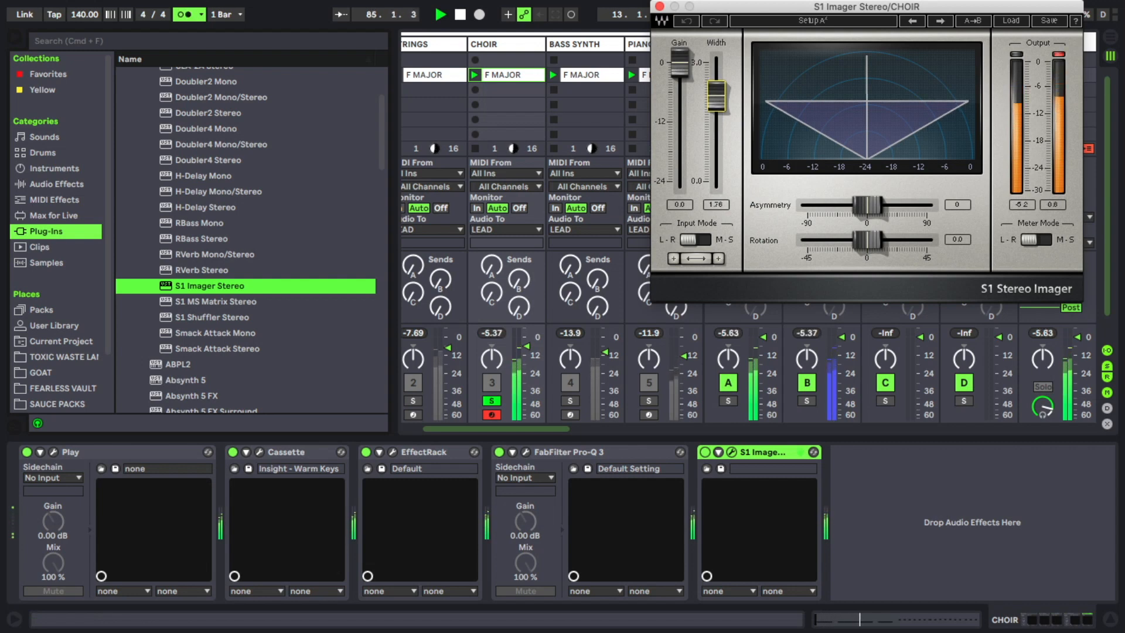
{"action": "left_click", "coordinate": [659, 6]}
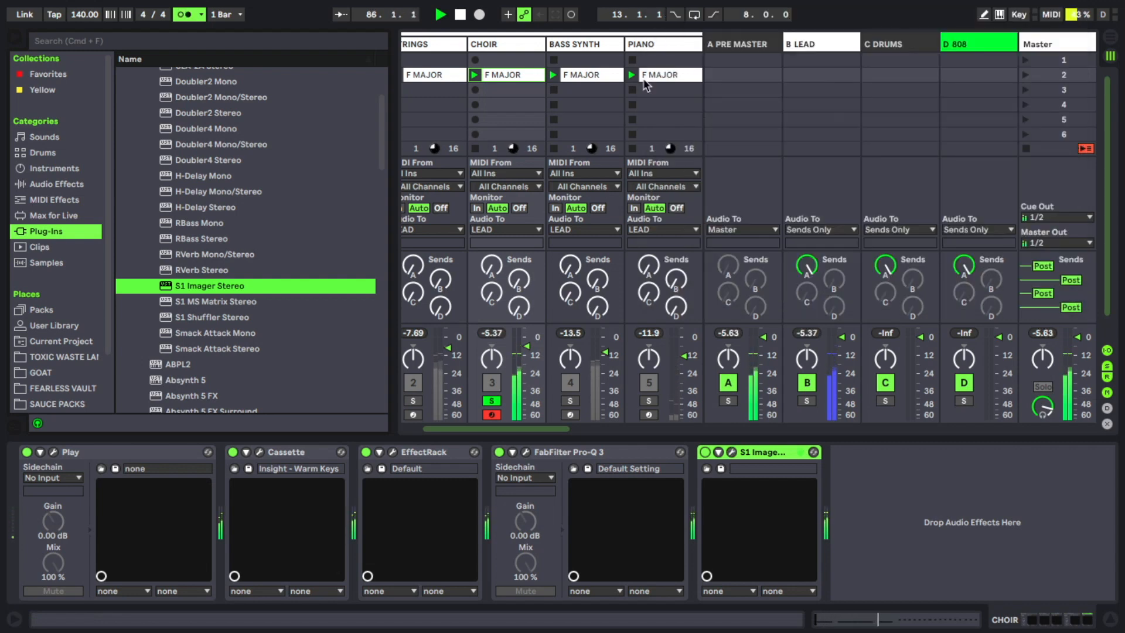
- Solo and play the strings track, then open its Pro-Q 3
{"action": "left_click", "coordinate": [551, 363]}
{"action": "scroll", "coordinate": [494, 404], "scroll_direction": "left", "scroll_amount": 3}
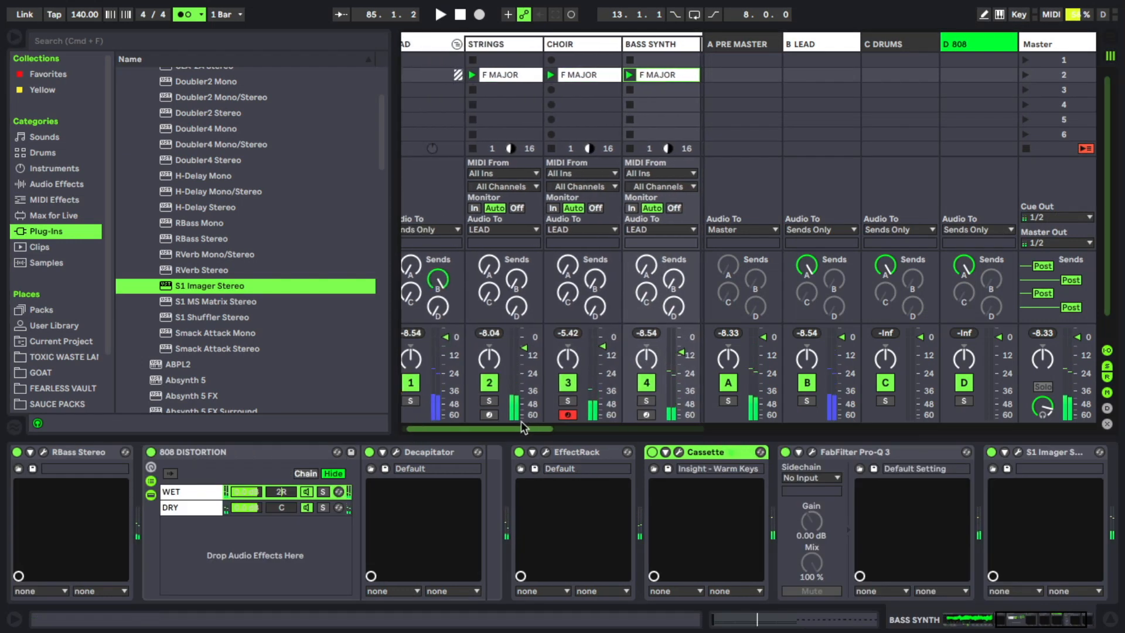
{"action": "left_click", "coordinate": [492, 400]}
{"action": "left_click", "coordinate": [489, 46]}
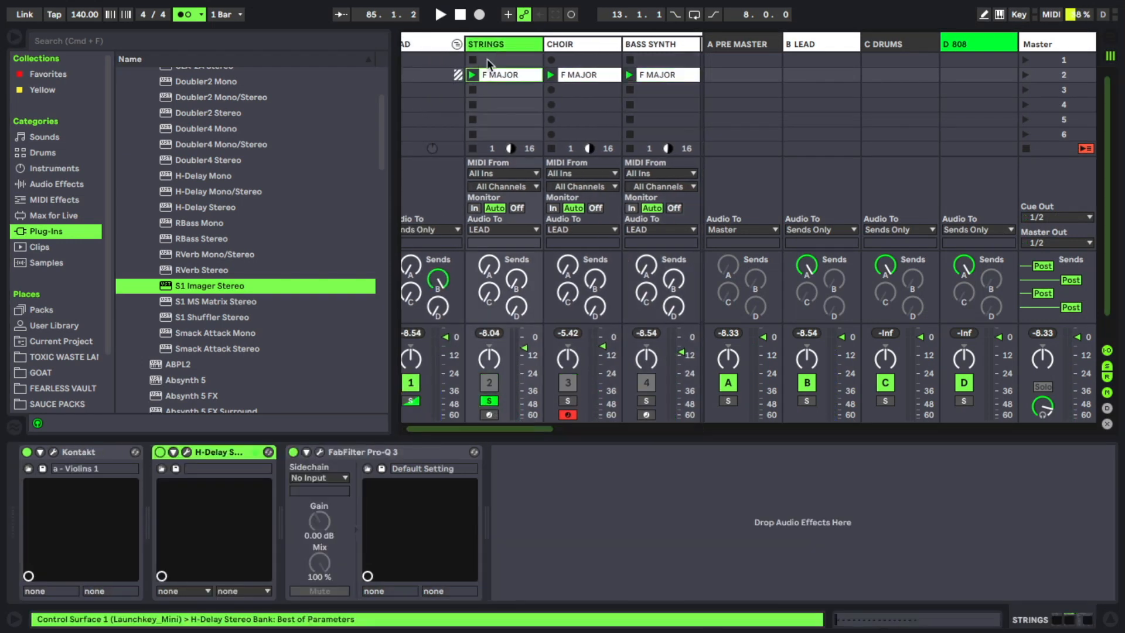
{"action": "key", "text": "space"}
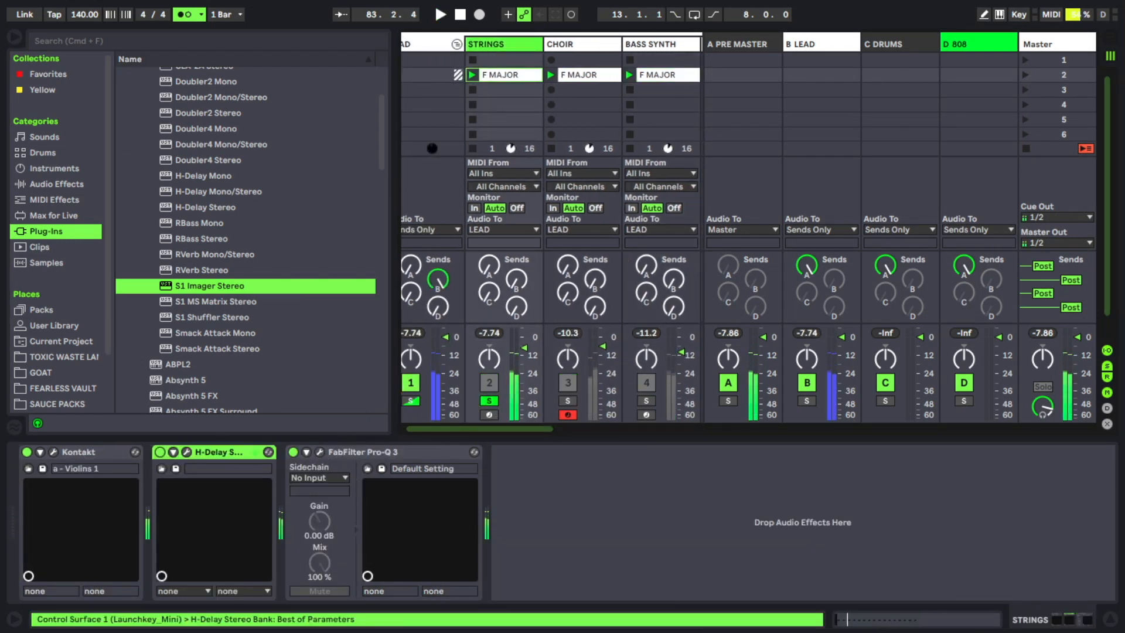
{"action": "left_click", "coordinate": [320, 451]}
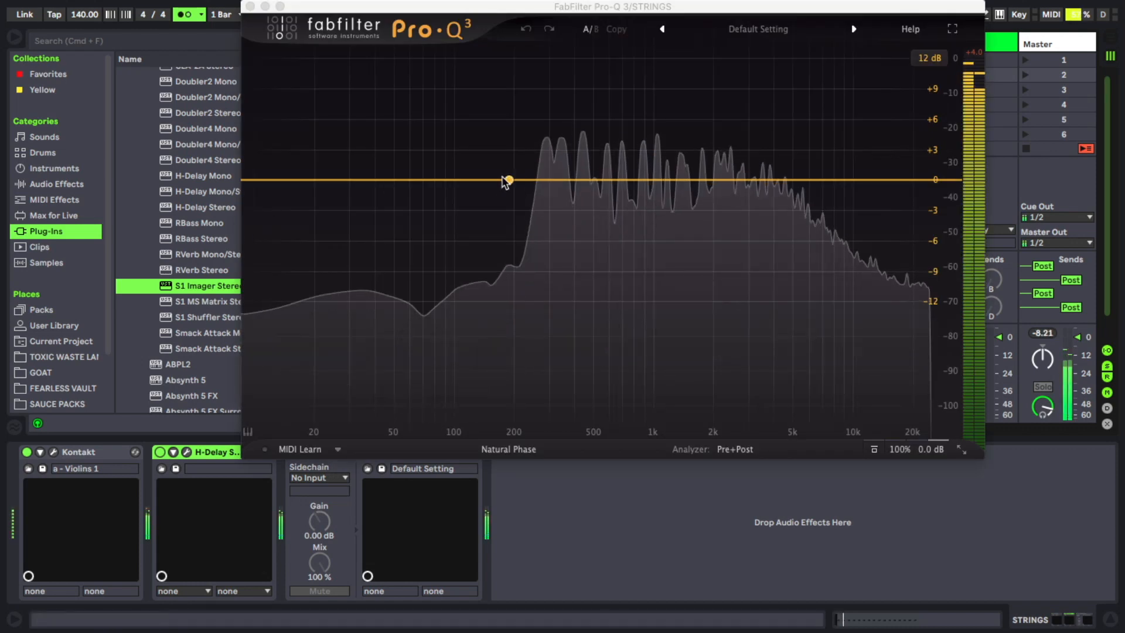
- In the strings' Pro-Q 3, add a Low Cut band and set it to about 246 Hz
{"action": "left_click_drag", "start_coordinate": [394, 180], "coordinate": [375, 230]}
{"action": "left_click", "coordinate": [296, 376]}
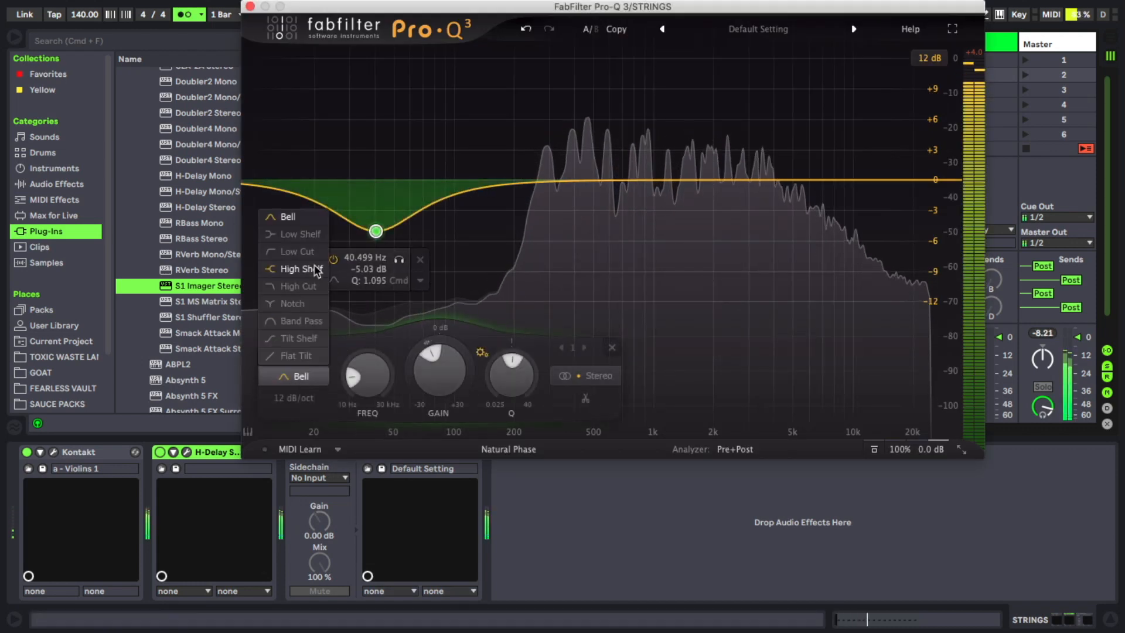
{"action": "left_click", "coordinate": [299, 254]}
{"action": "left_click_drag", "start_coordinate": [376, 180], "coordinate": [532, 174]}
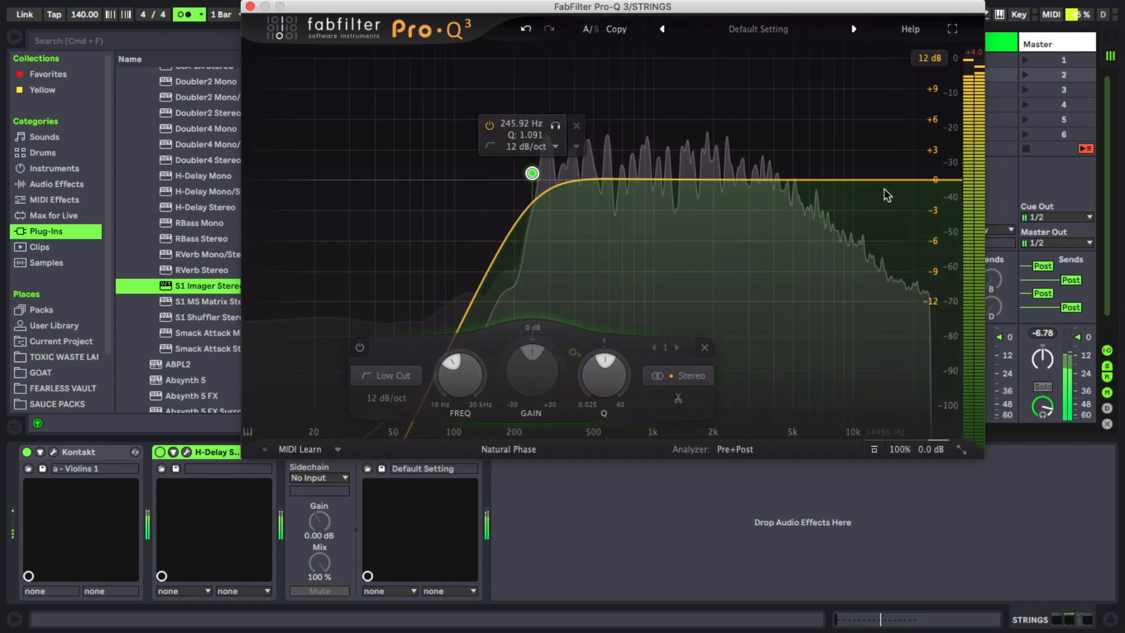
- Add a High Cut band near the top of the spectrum and pull its frequency down to roughly 5 kHz
{"action": "left_click_drag", "start_coordinate": [895, 180], "coordinate": [897, 215]}
{"action": "left_click", "coordinate": [617, 375]}
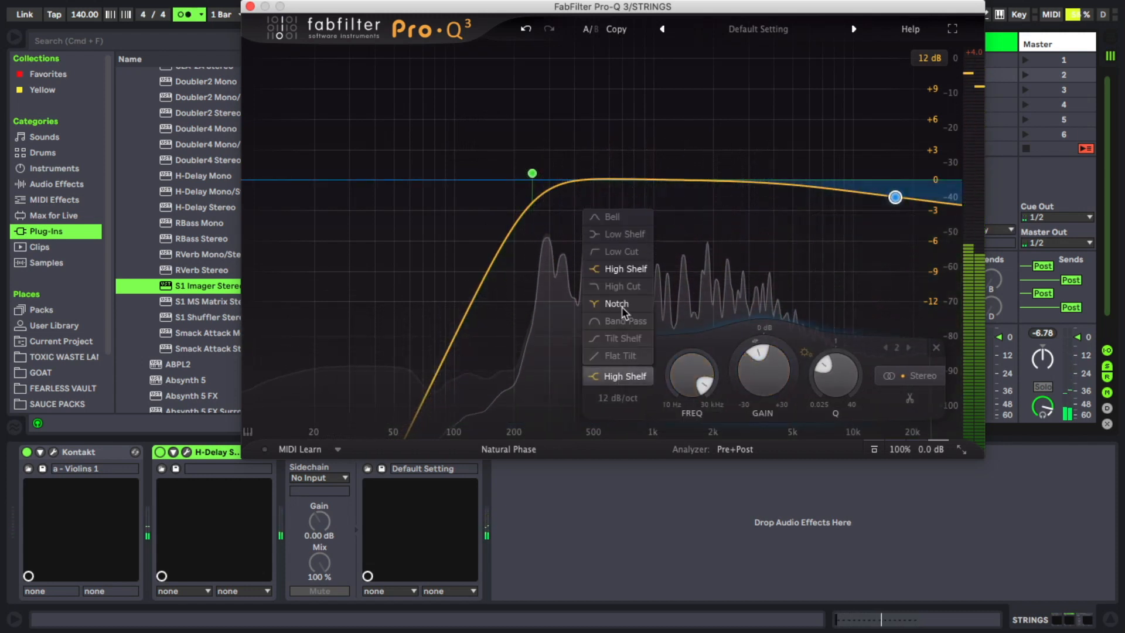
{"action": "left_click", "coordinate": [623, 286]}
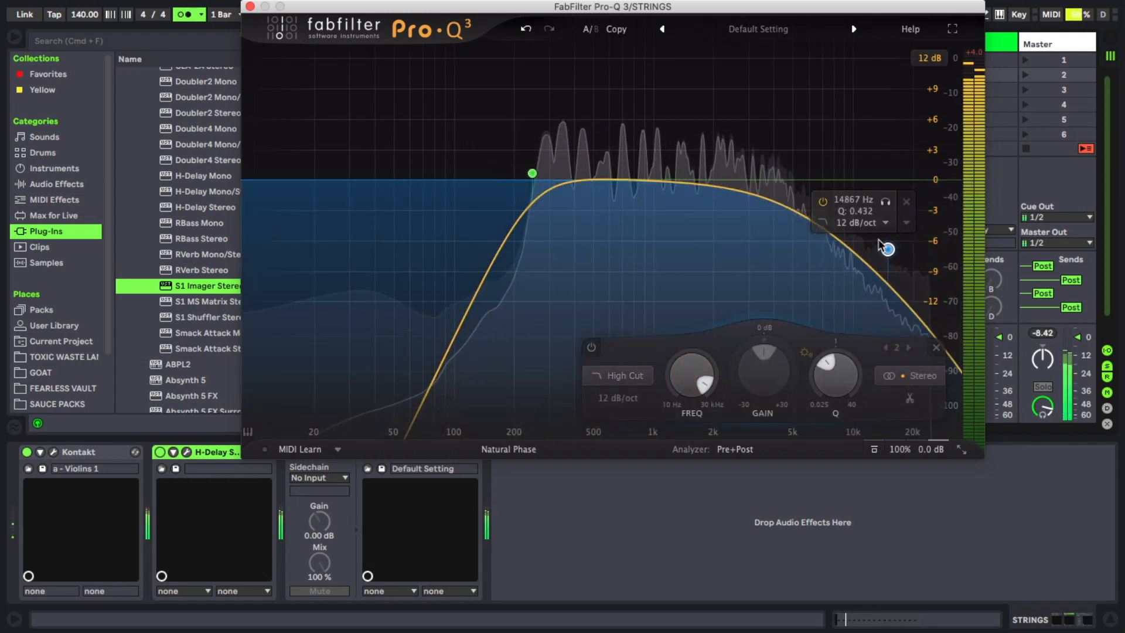
{"action": "left_click_drag", "start_coordinate": [895, 198], "coordinate": [795, 179]}
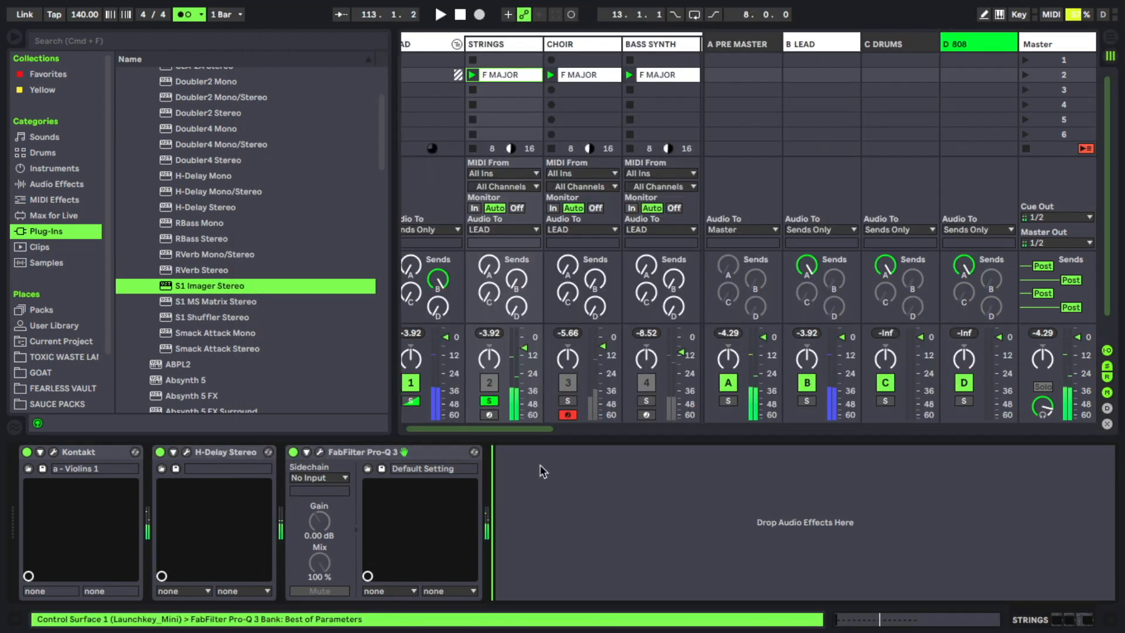
- Paste Cassette with the Insight - Warm Keys preset onto the strings track, move it ahead of Pro-Q 3, and play
{"action": "key", "text": "super+v"}
{"action": "left_click_drag", "start_coordinate": [545, 453], "coordinate": [369, 469]}
{"action": "key", "text": "space"}
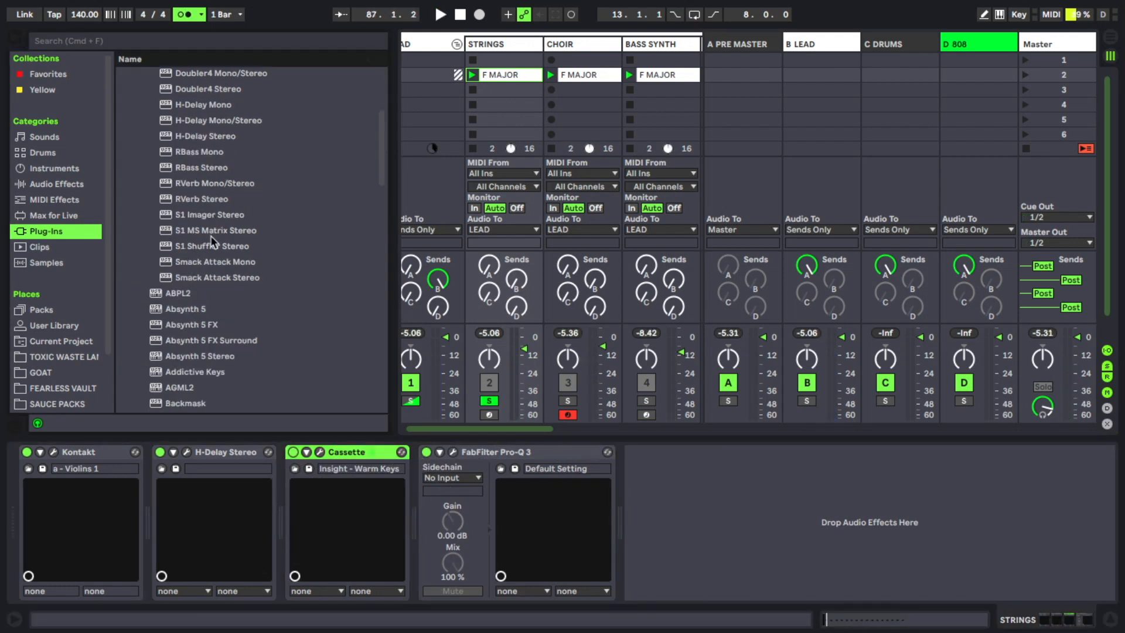
- Add S1 Imager Stereo to the end of the strings chain, play it, and clear the solo
{"action": "double_click", "coordinate": [210, 215]}
{"action": "key", "text": "space"}
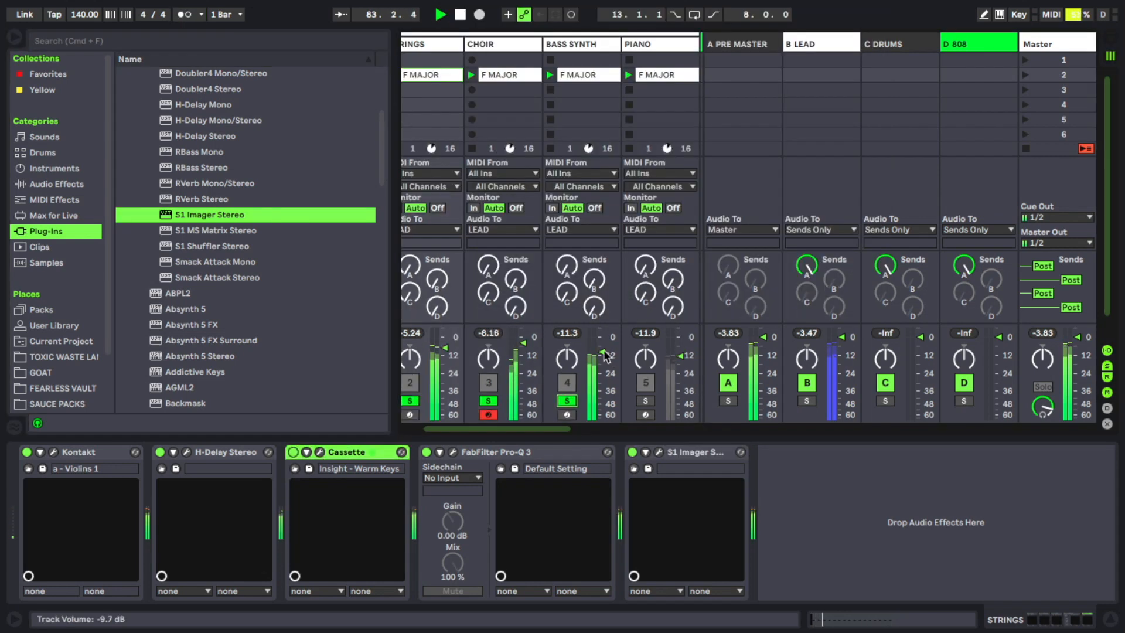
{"action": "left_click", "coordinate": [603, 353]}
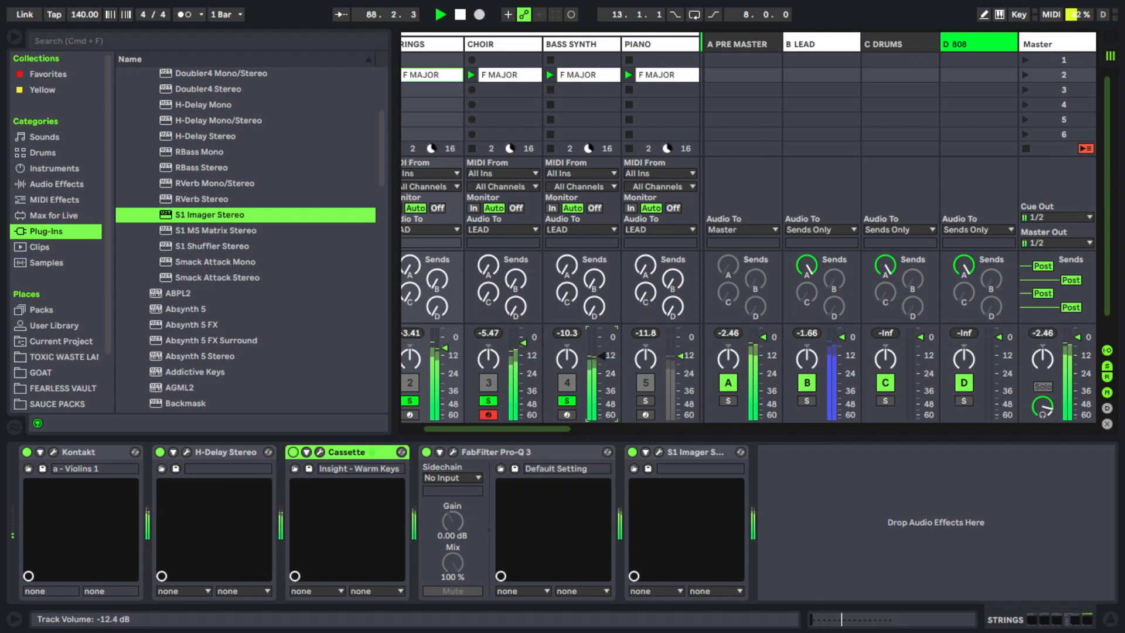
{"action": "left_click", "coordinate": [567, 401]}
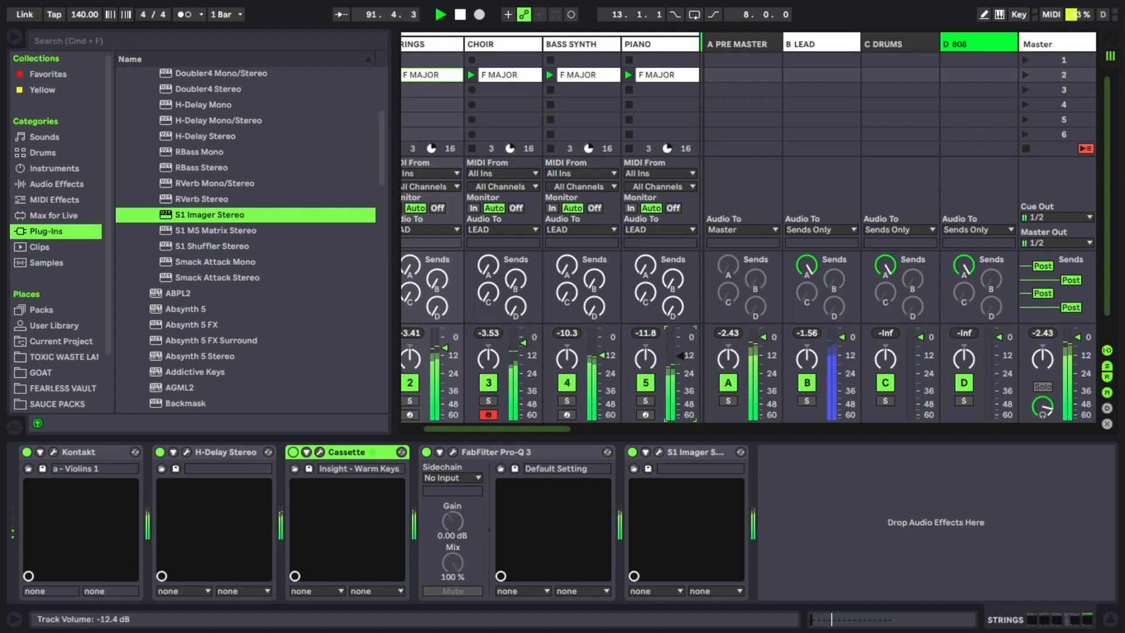